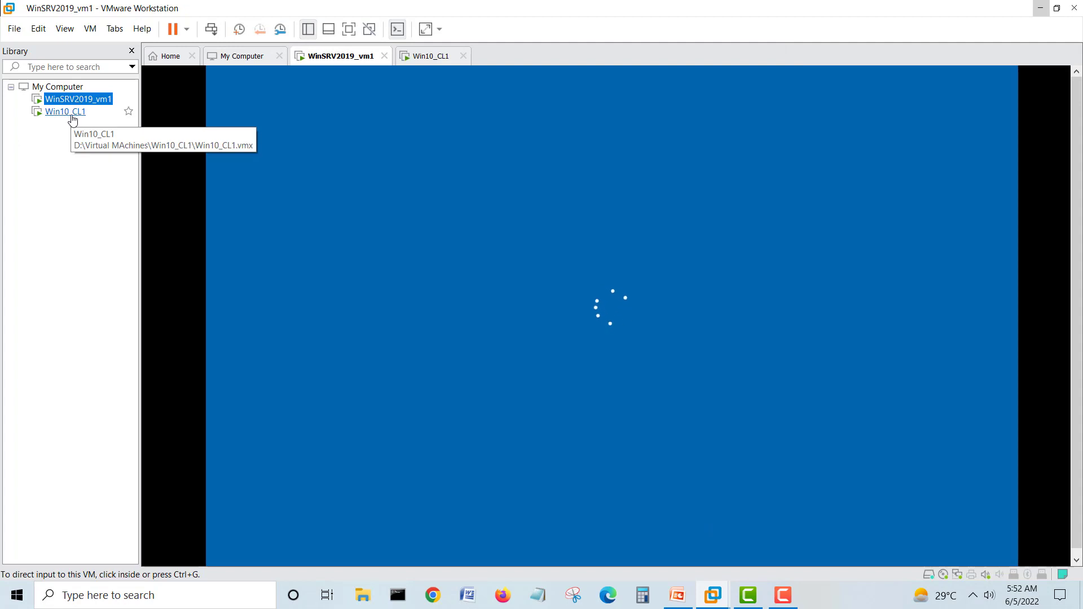
- Confirm Win10_CL1's network adapter is on VMnet0, cancel without changes, and bring up WinSRV2019_vm1
right_click(71, 114)
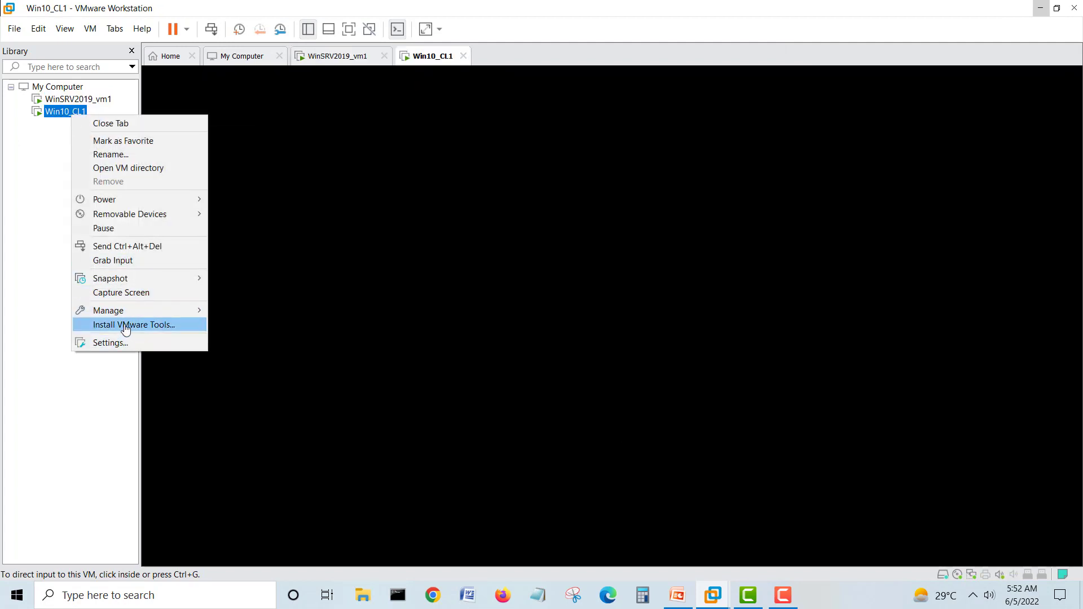
click(132, 347)
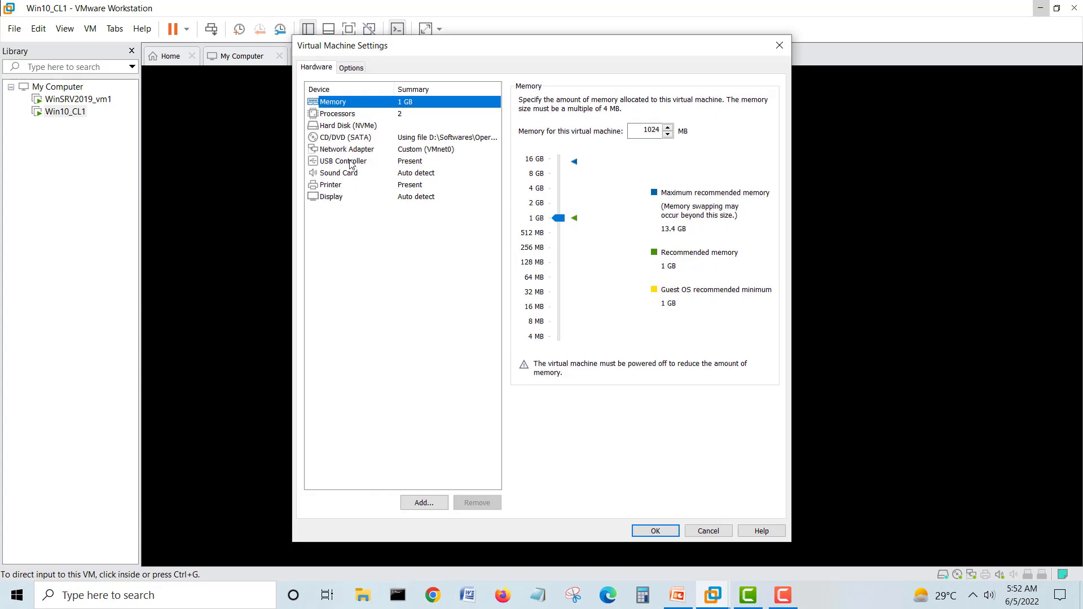
click(347, 150)
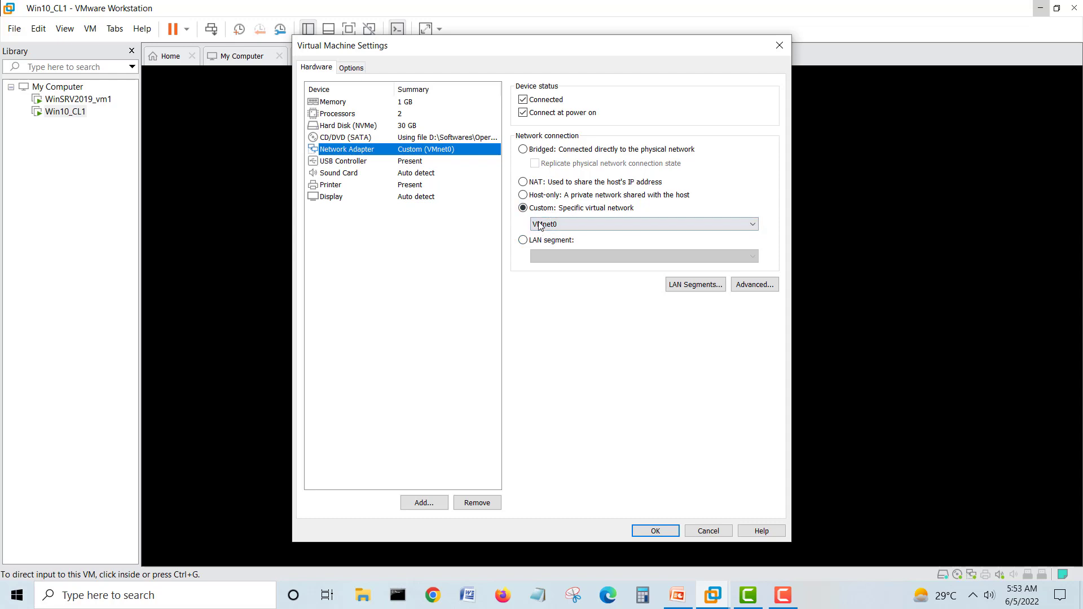
click(706, 529)
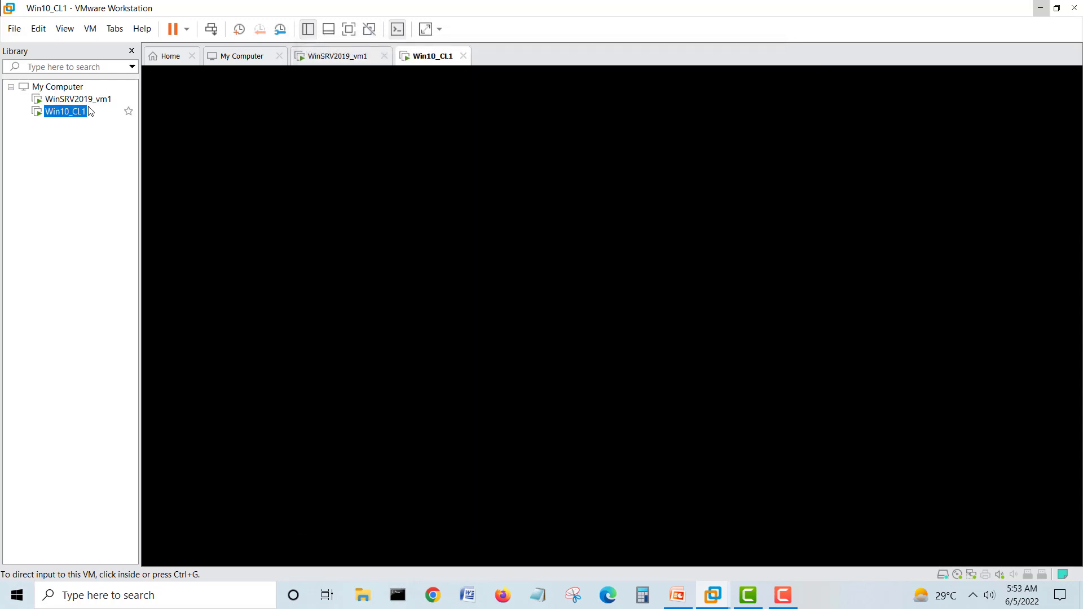
click(79, 99)
click(516, 313)
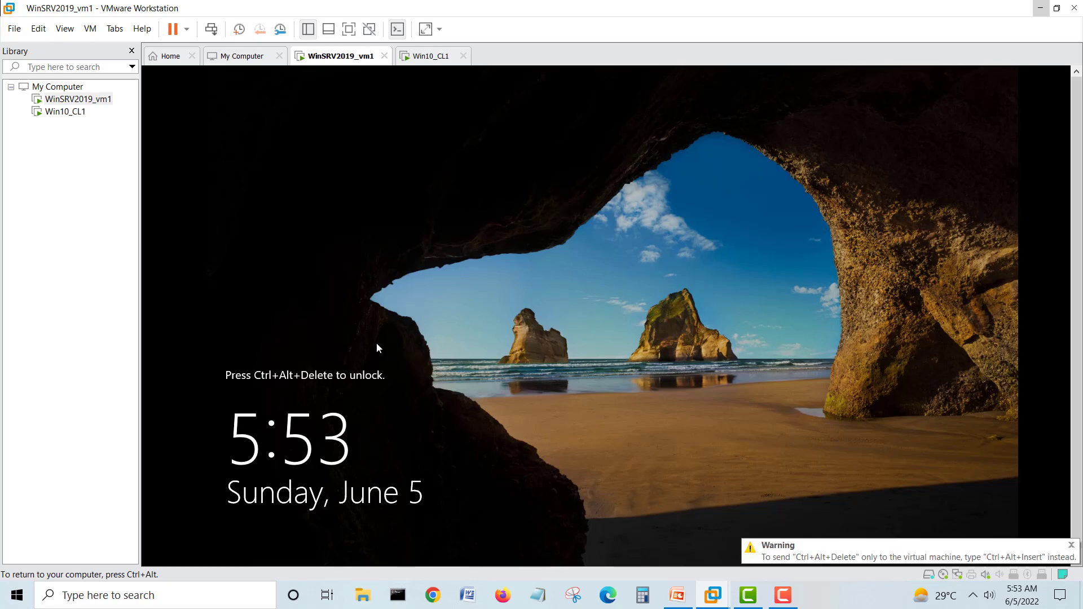
- Send Ctrl+Alt+Del to the server's lock screen and wake the Win10_CL1 client
key(ctrl+alt+Delete)
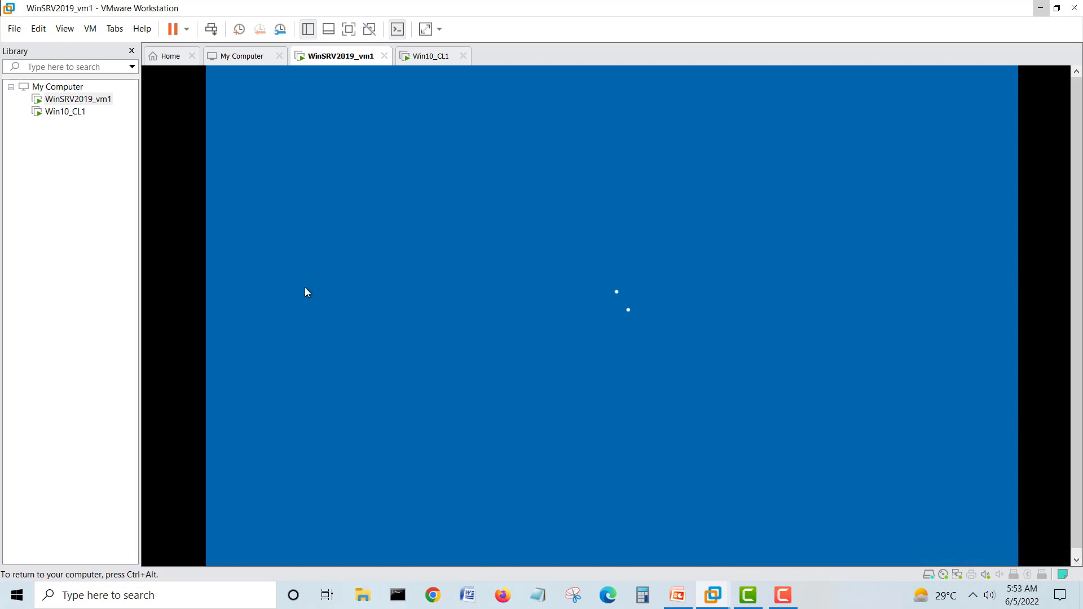
click(48, 112)
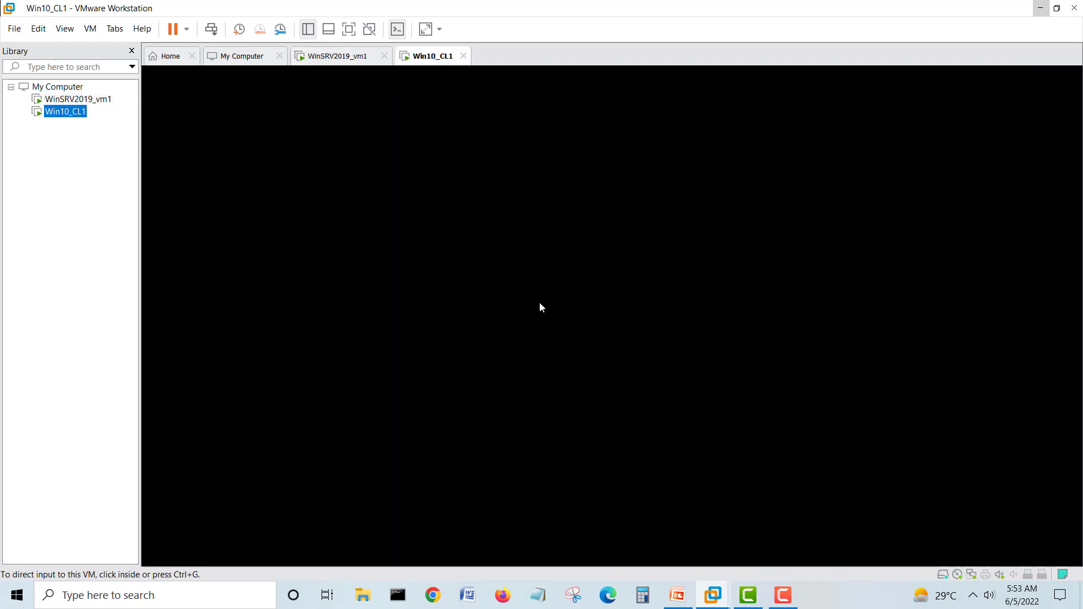
click(539, 303)
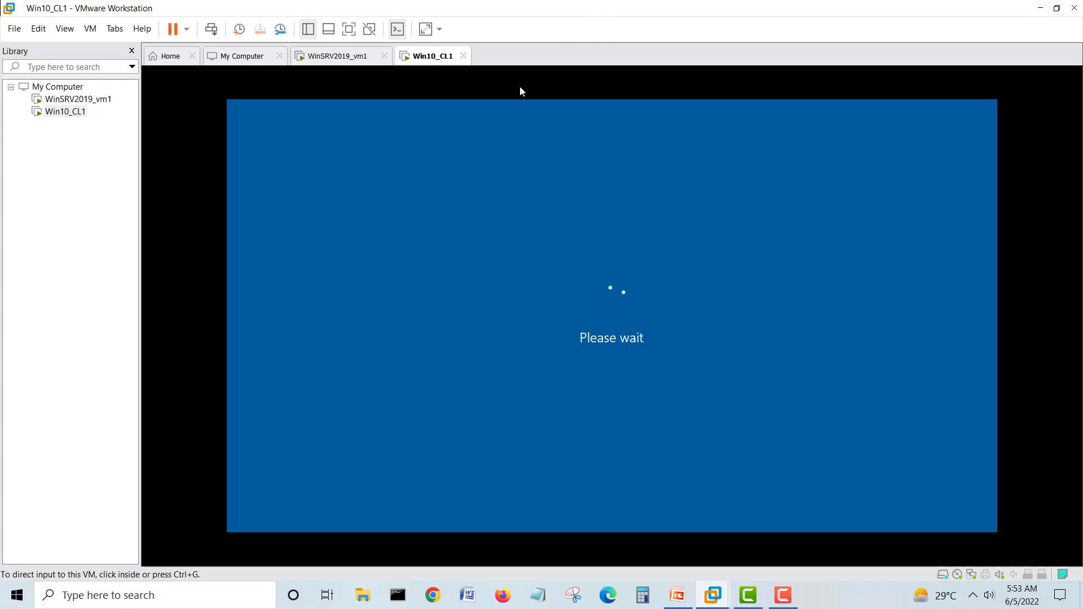
click(540, 303)
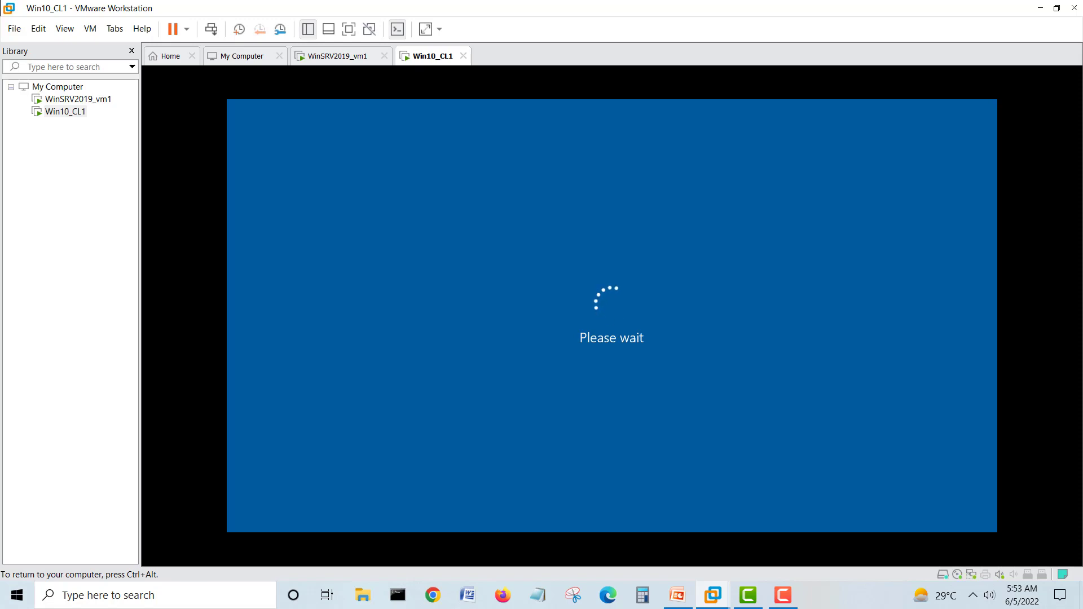
key(ctrl+alt)
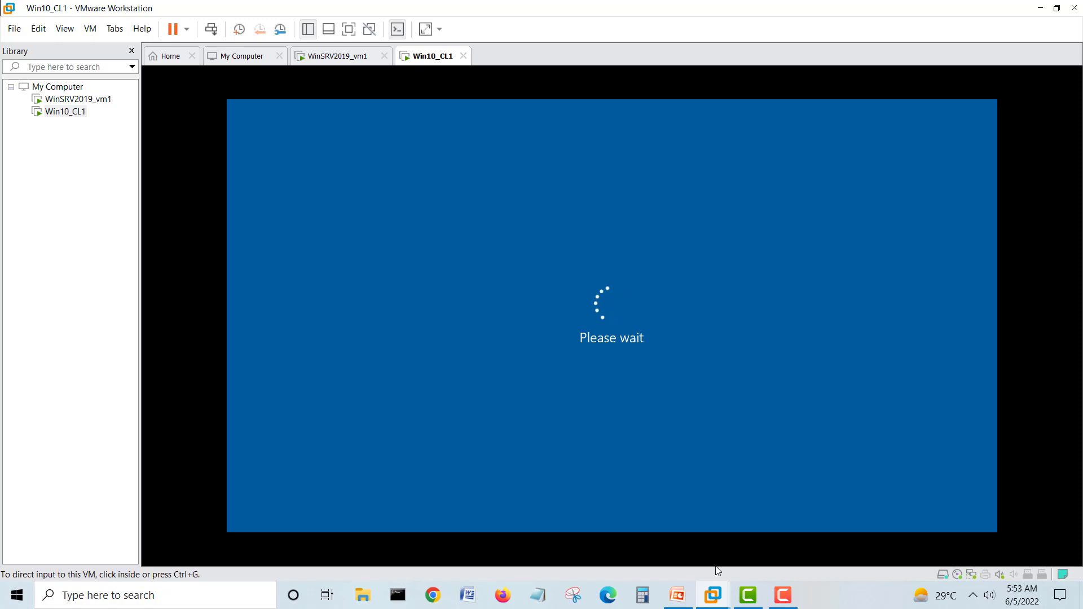
click(793, 601)
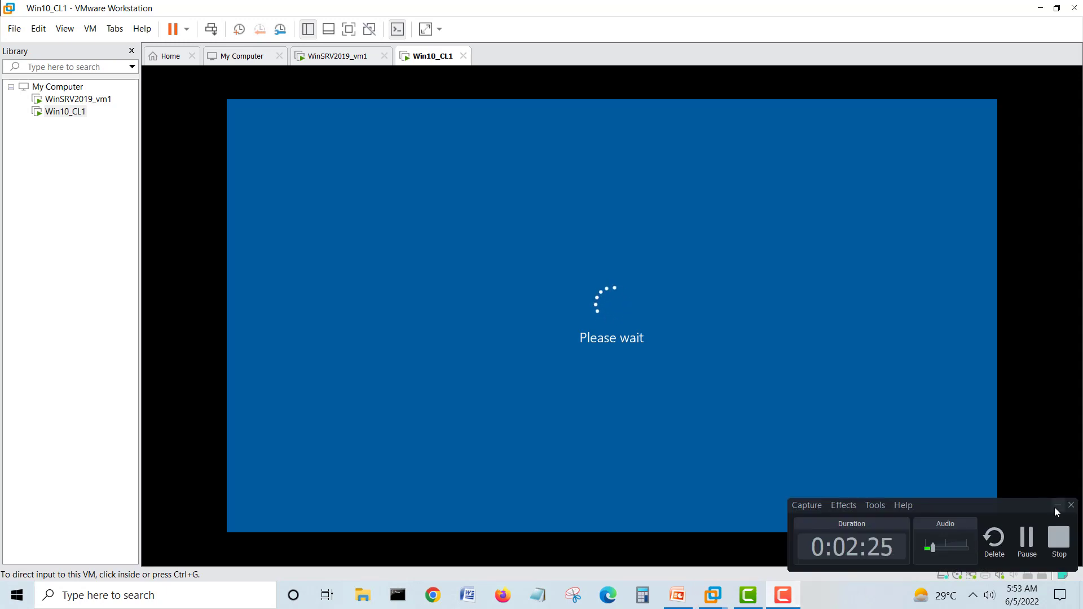
click(1058, 505)
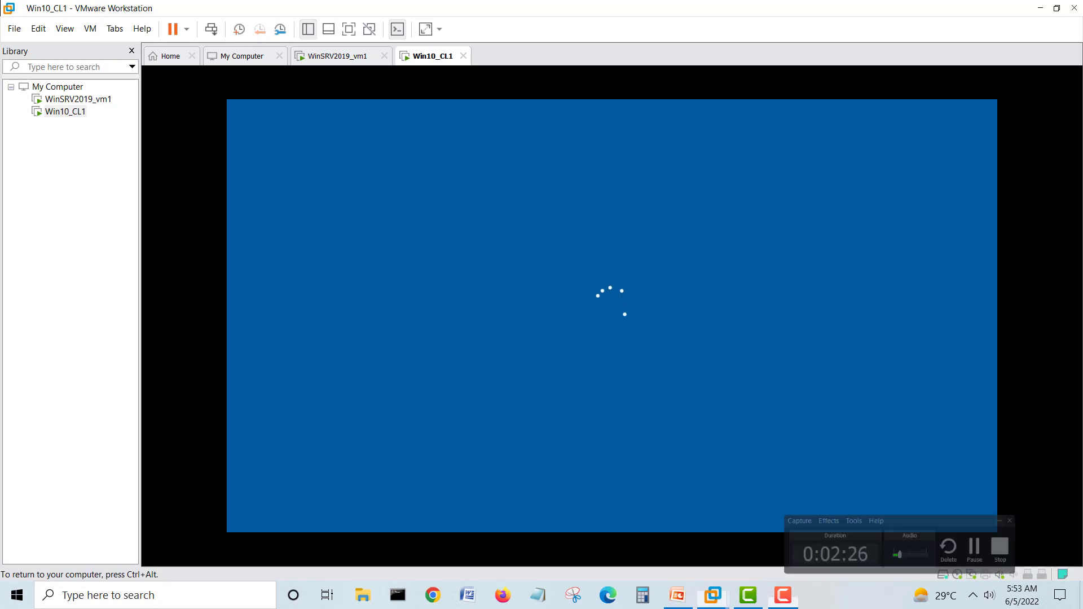
- Sign in to WinSRV2019_vm1 as Administrator with its password
click(307, 58)
click(206, 266)
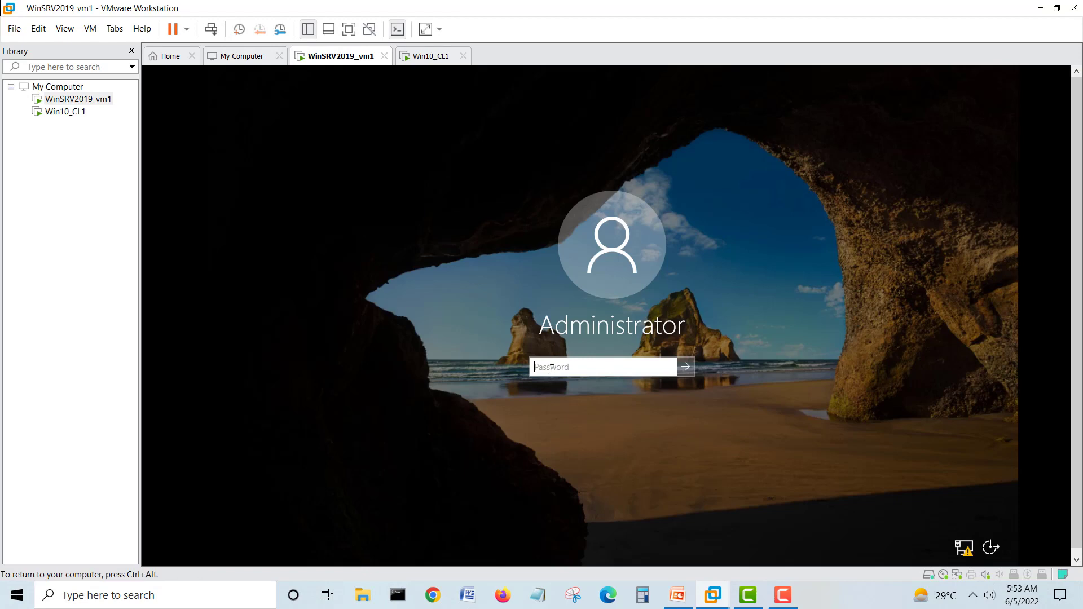
text(Pa)
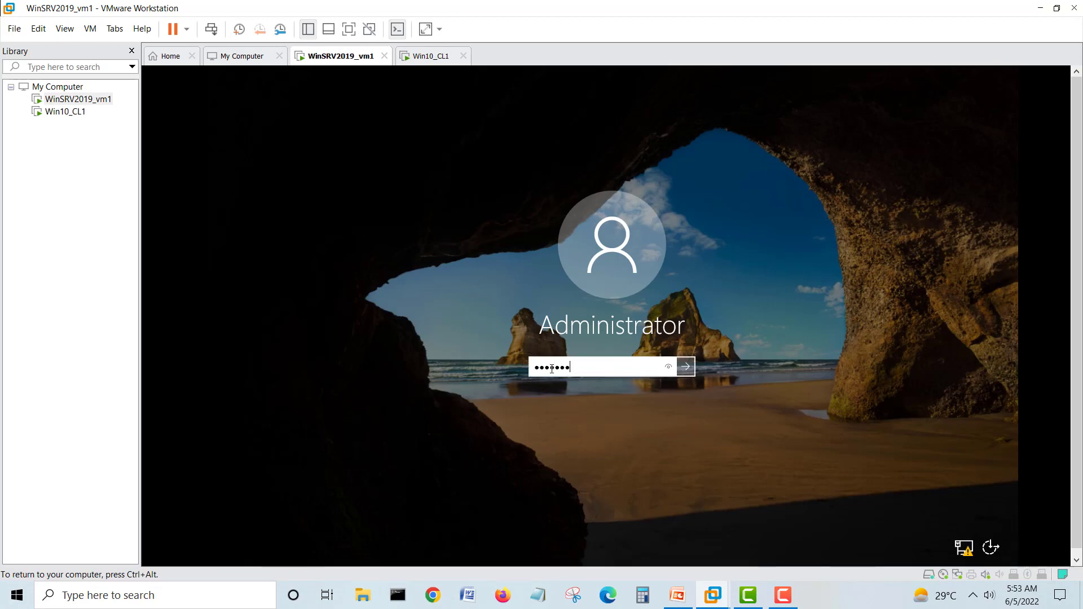
key(Return)
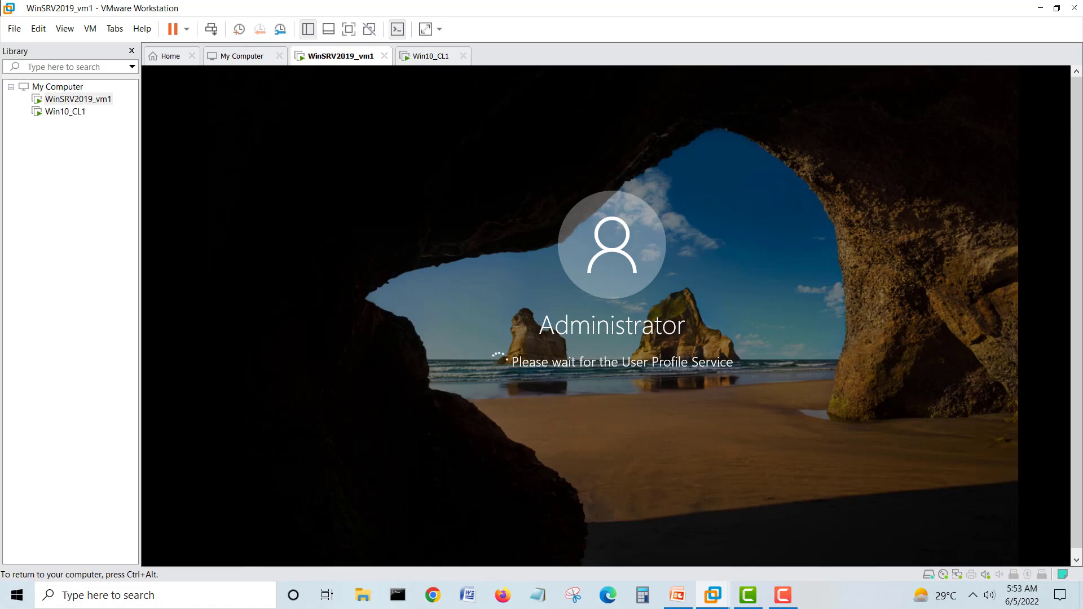
- Dismiss Win10_CL1's lock screen and sign in with the local user's password
click(427, 57)
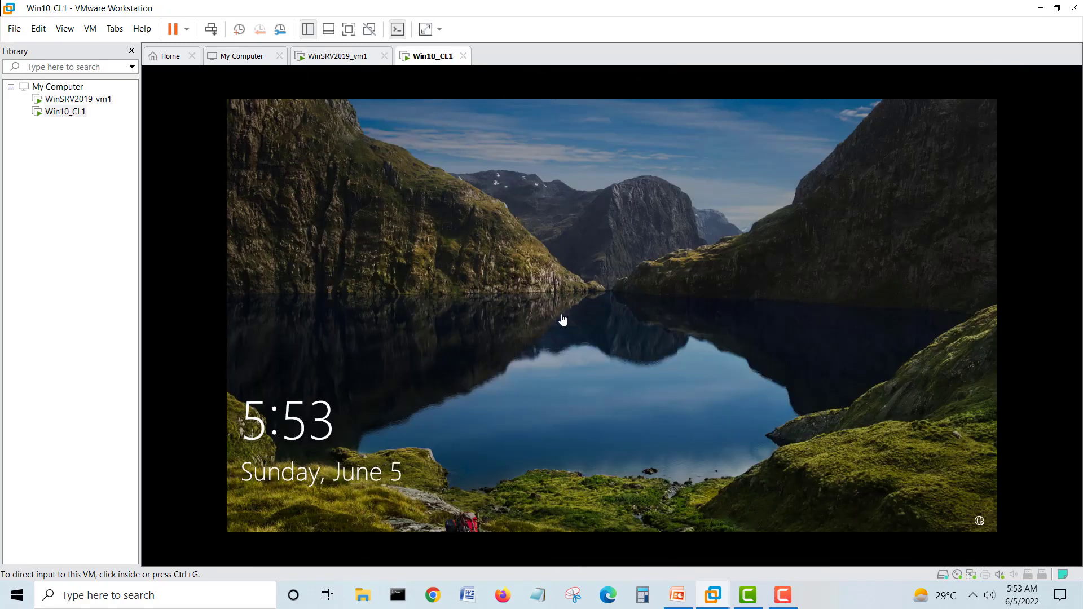
click(532, 345)
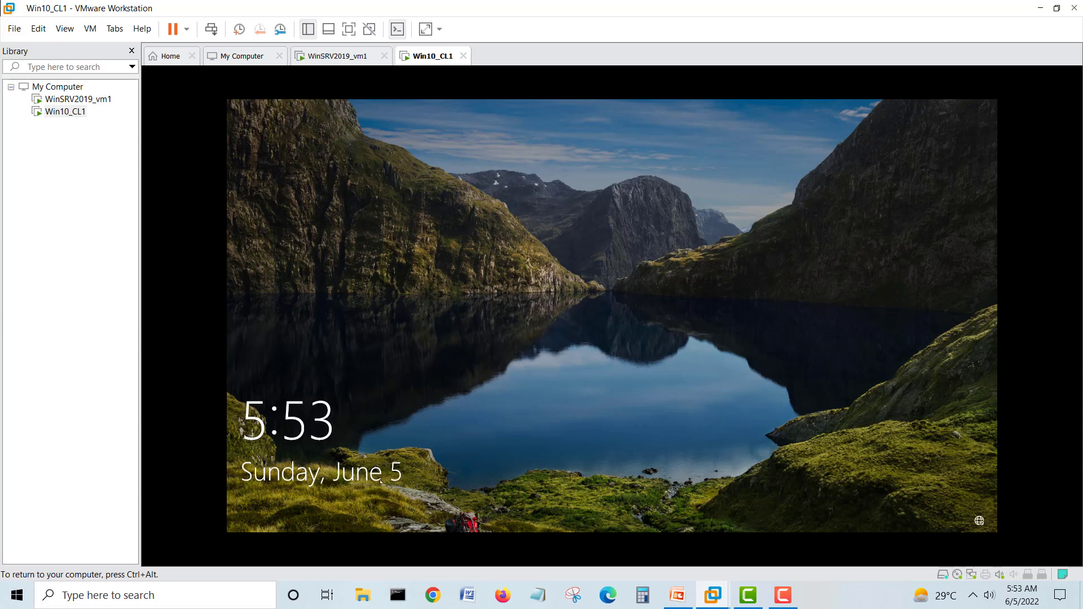
click(526, 359)
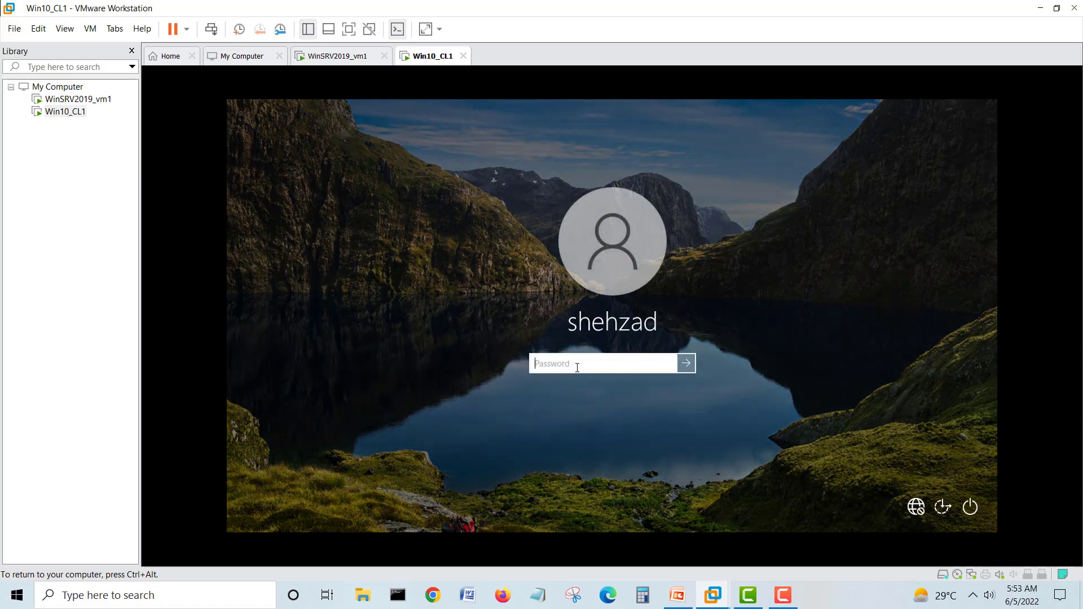
text(***)
key(Return)
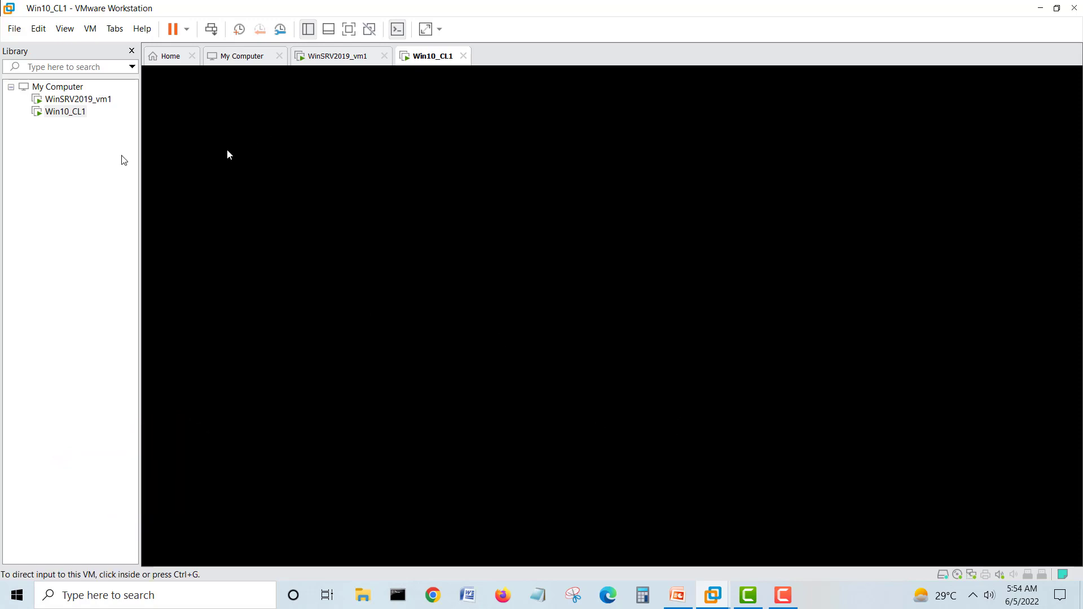
- Move between the server and client consoles, ending on WinSRV2019_vm1
click(84, 102)
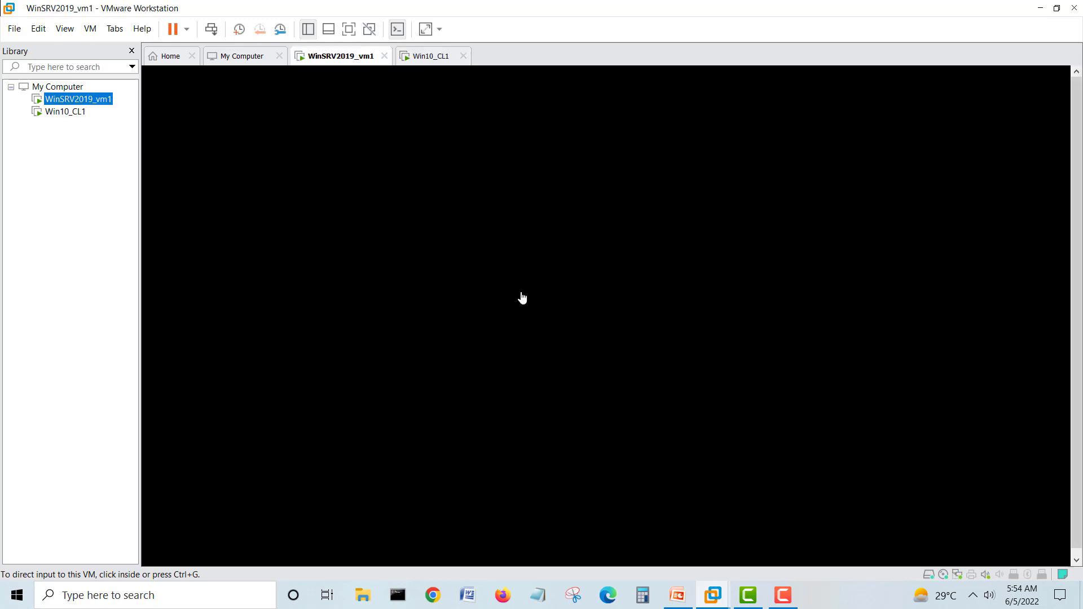
click(437, 319)
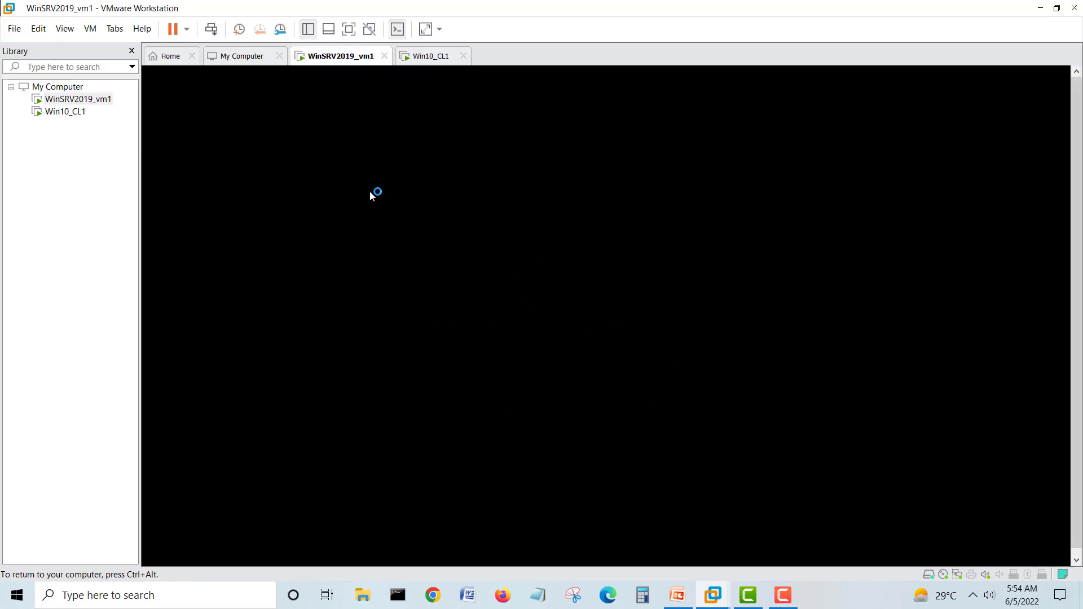
key(ctrl+alt)
click(421, 58)
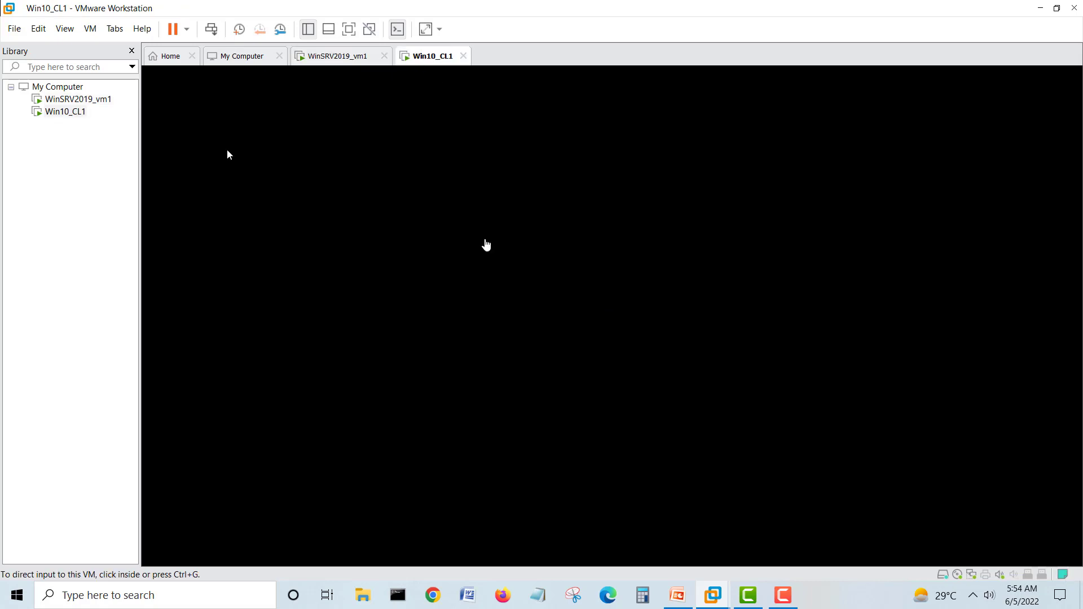
click(336, 59)
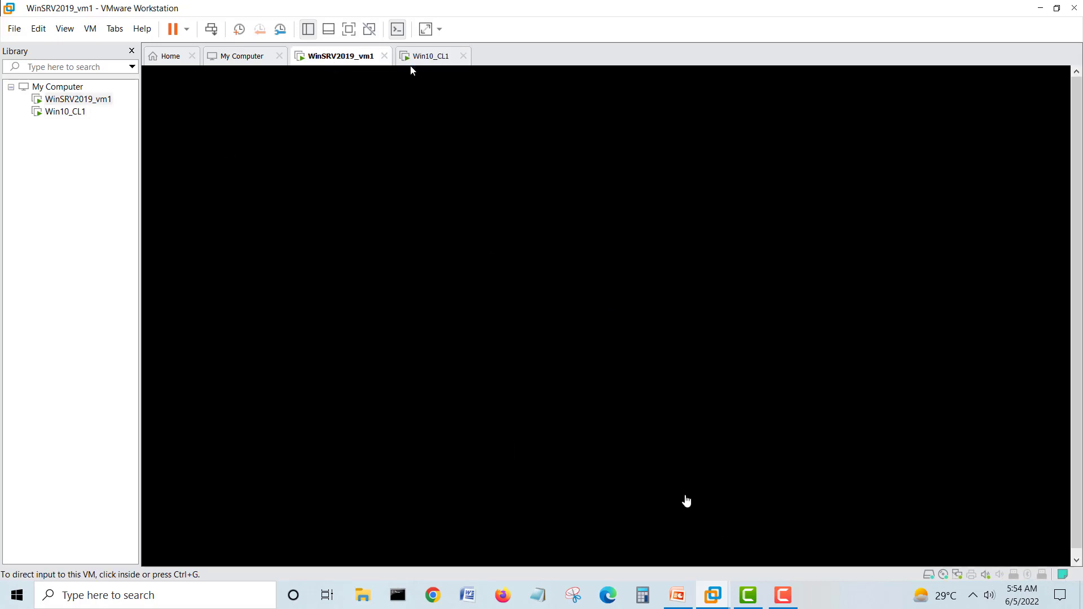
- Check host memory in Task Manager's Performance view (8.8 of 15.9 GB), then close it
right_click(836, 603)
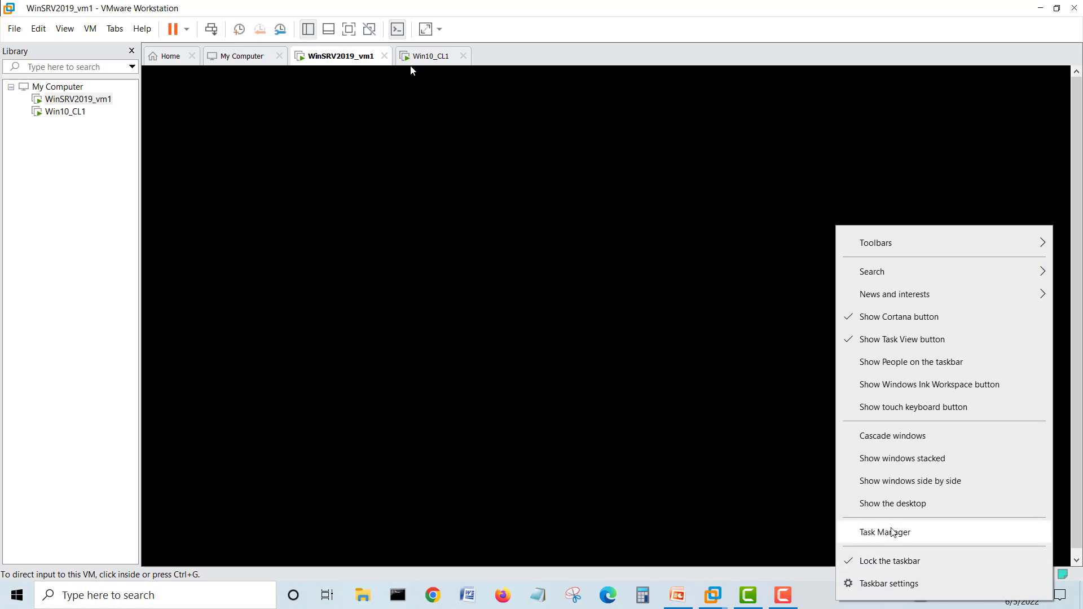
click(893, 535)
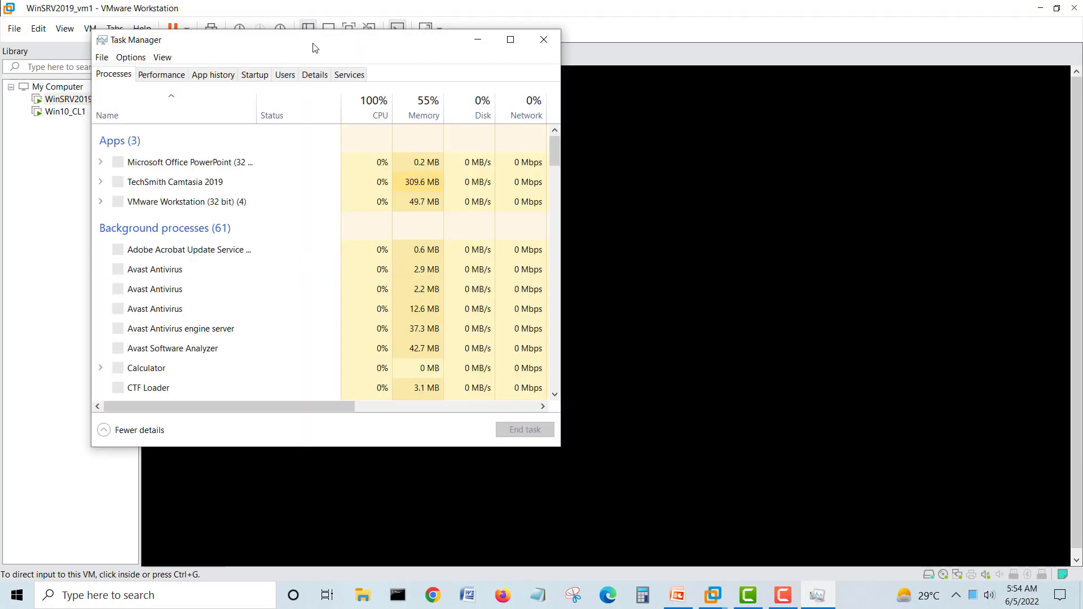
click(161, 75)
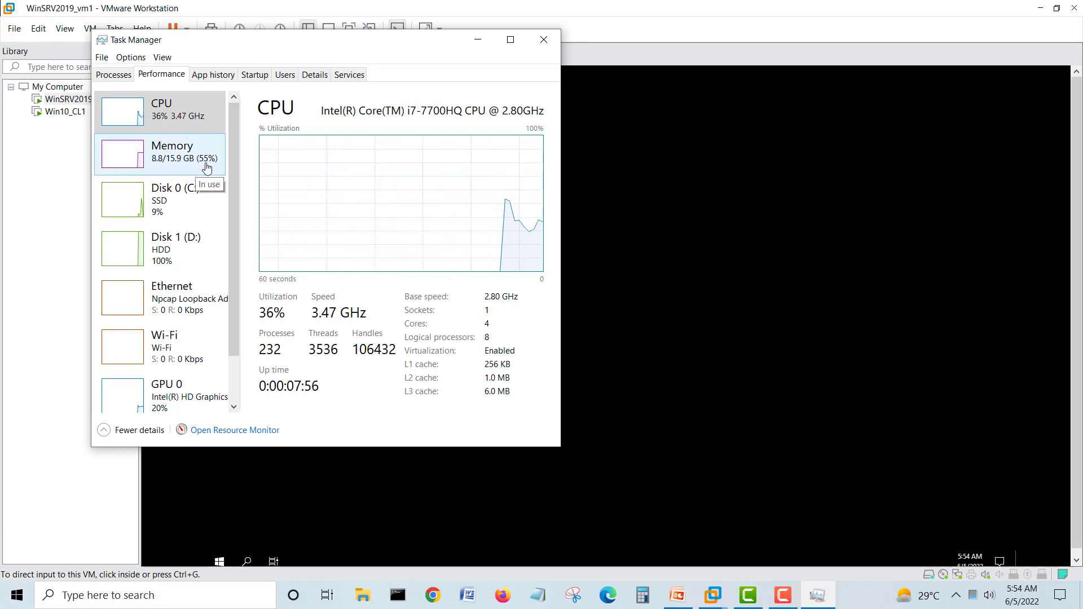
click(173, 157)
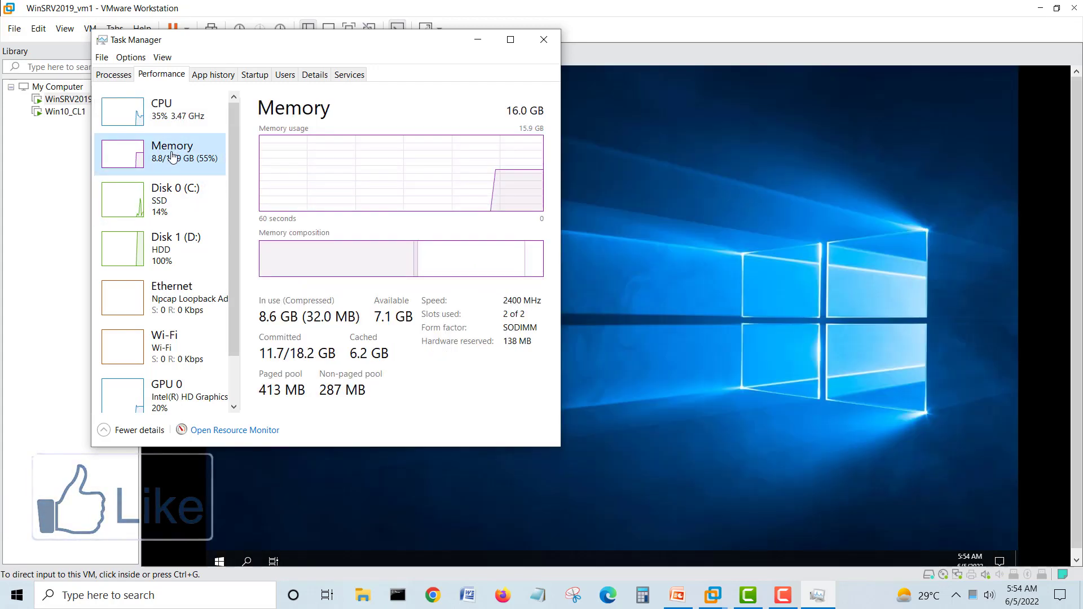
click(545, 39)
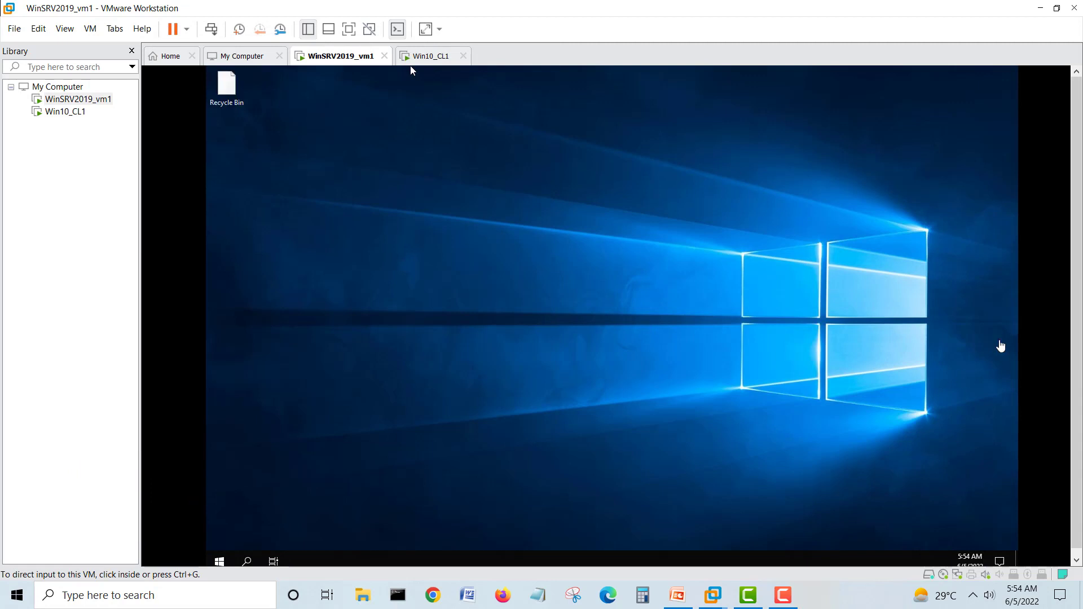
click(850, 297)
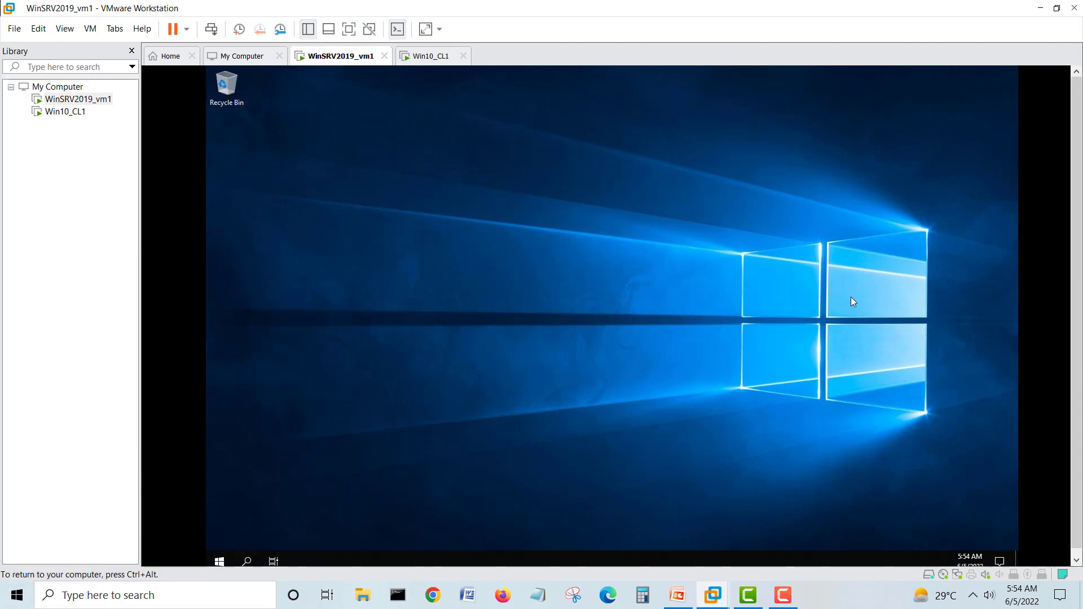
key(ctrl+alt)
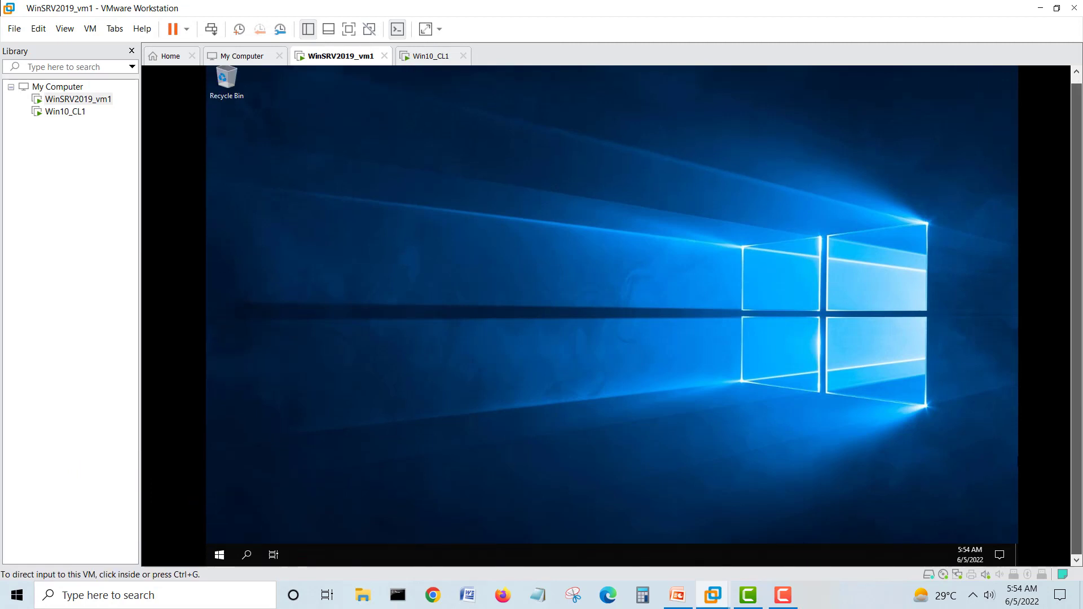
click(260, 196)
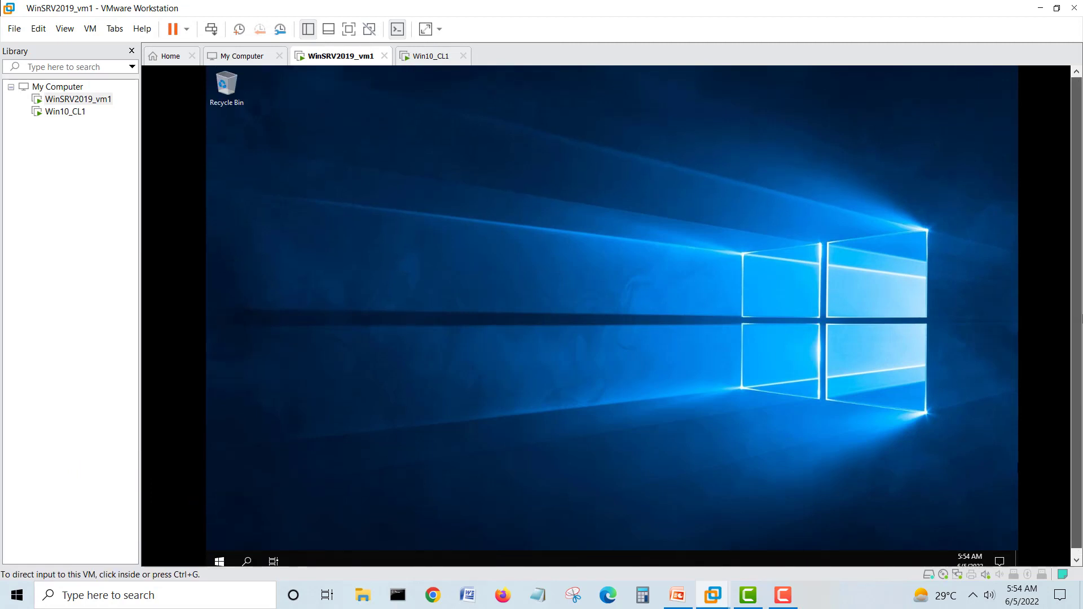
click(432, 56)
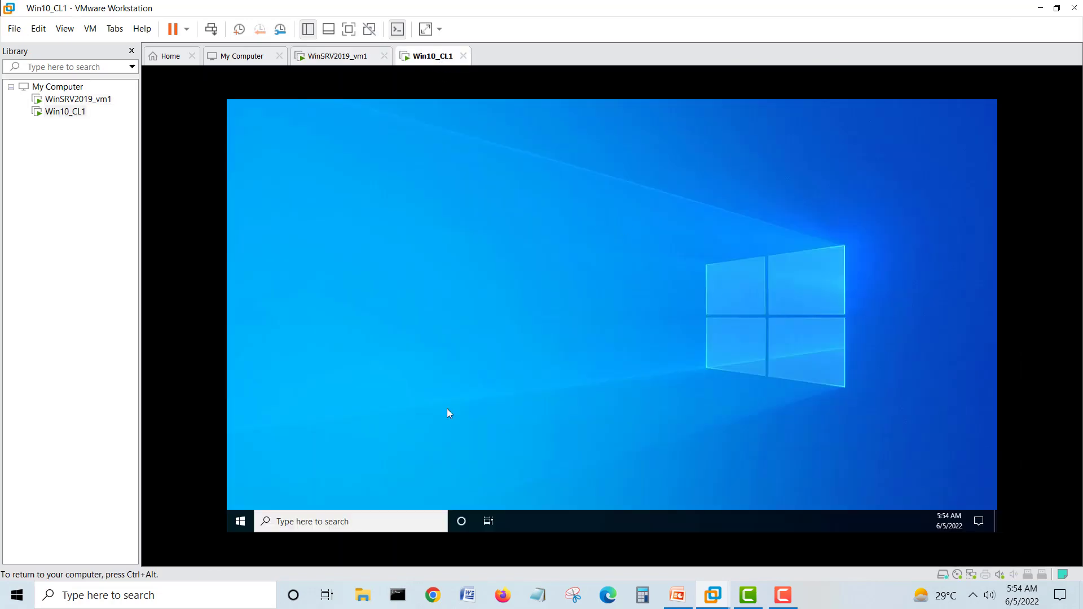
key(ctrl+alt)
click(330, 56)
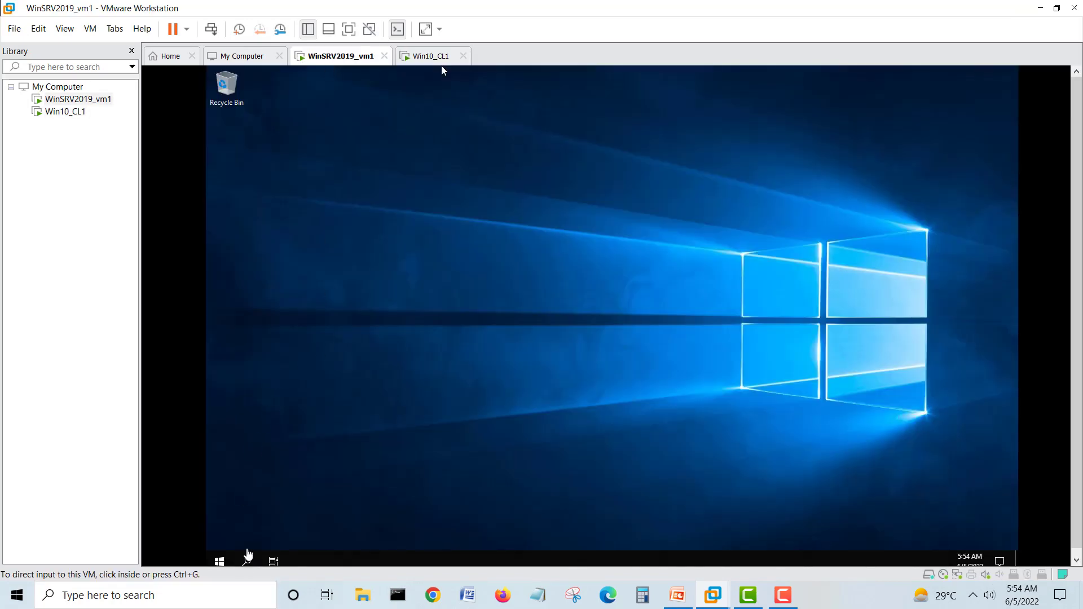
click(279, 469)
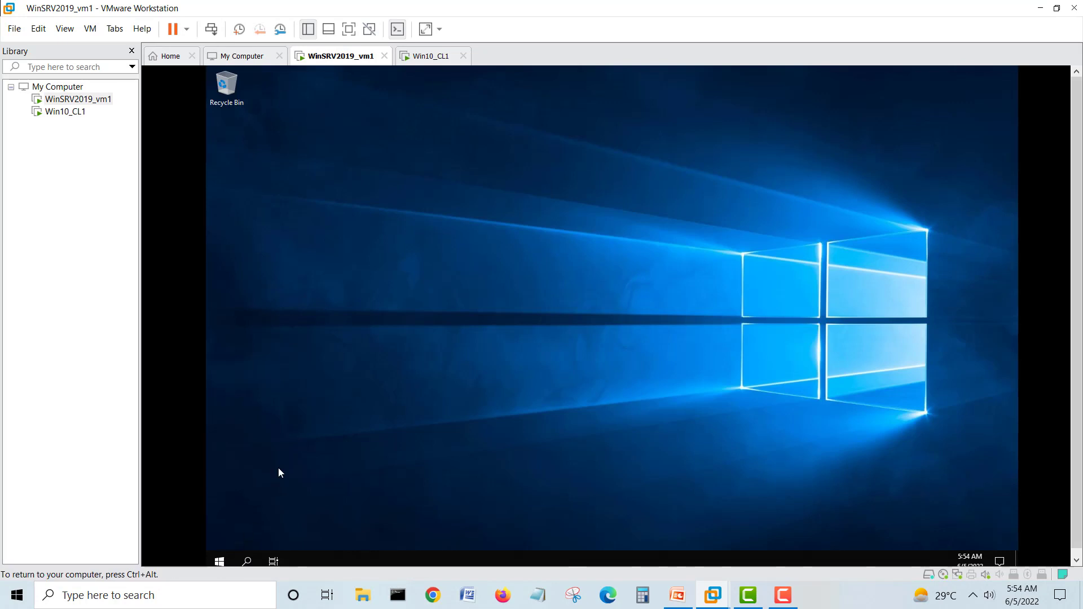
key(ctrl+alt)
click(219, 560)
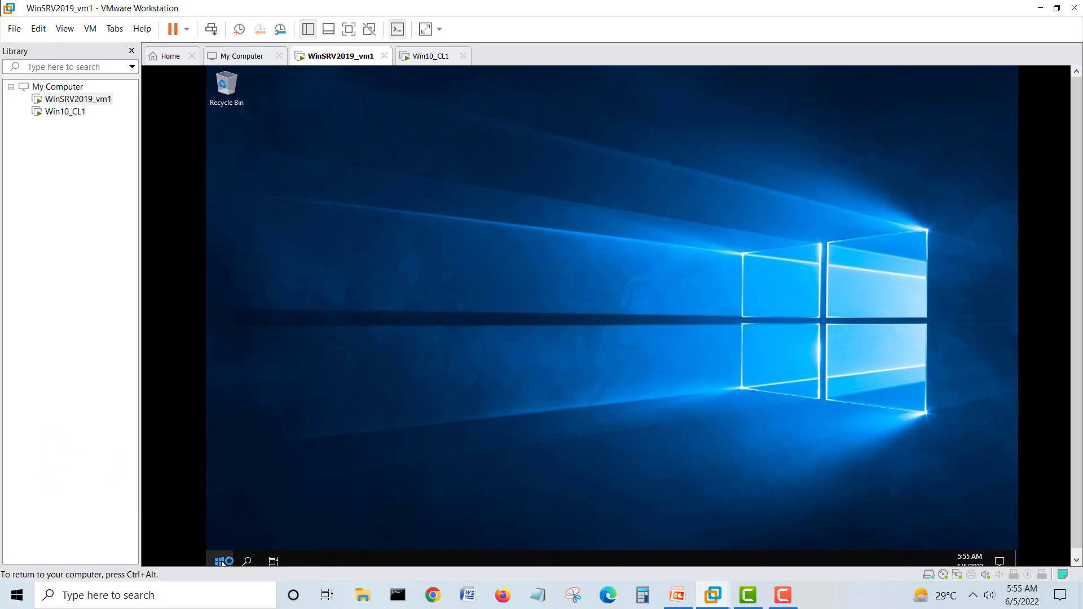
- Launch cmd on the server through the Start menu's Run prompt
right_click(222, 563)
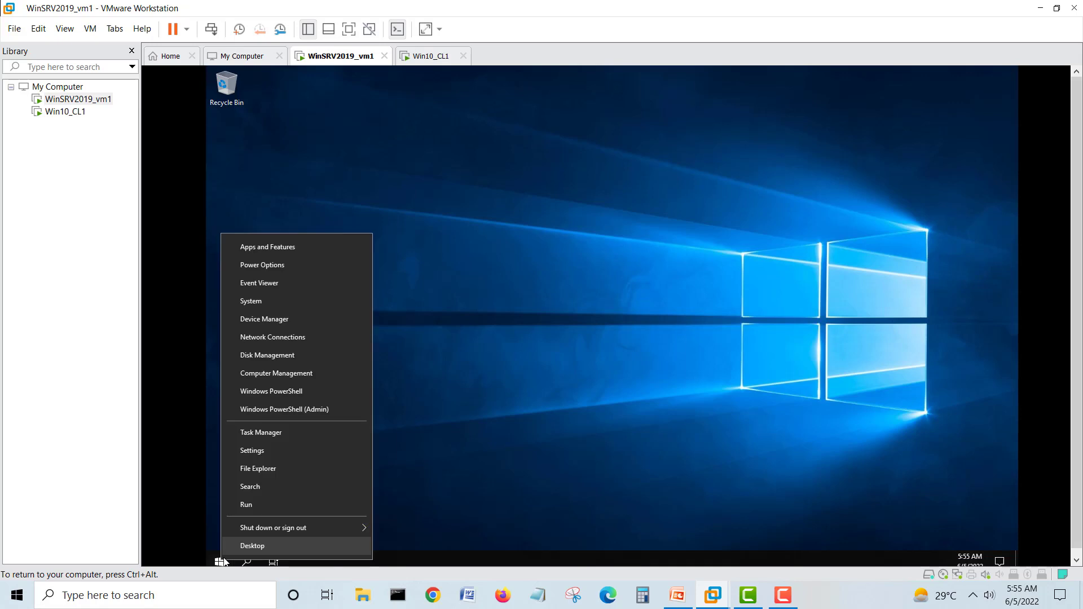
click(253, 510)
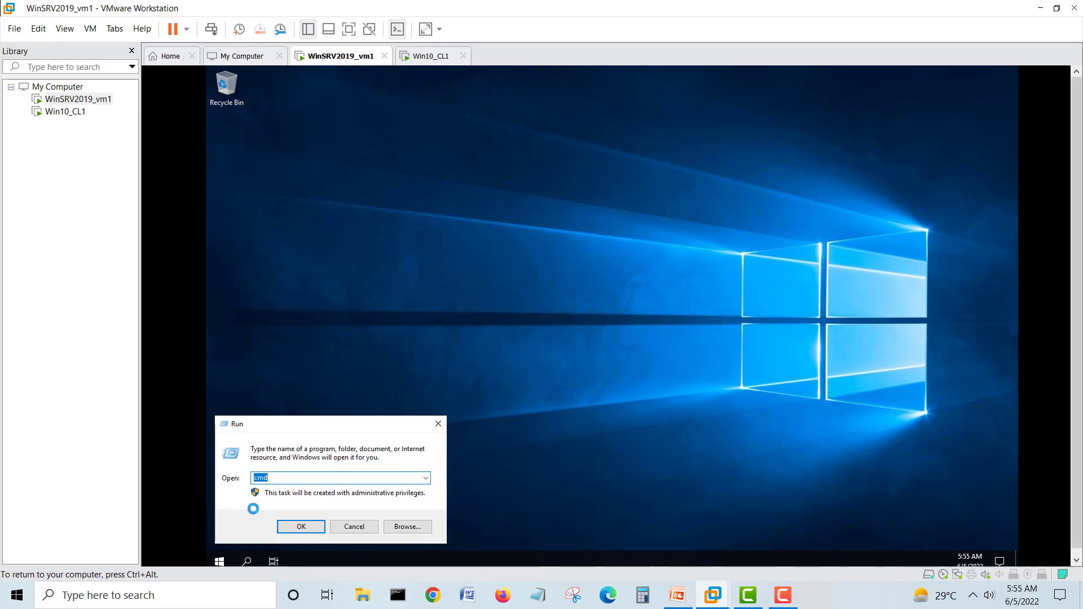
key(Return)
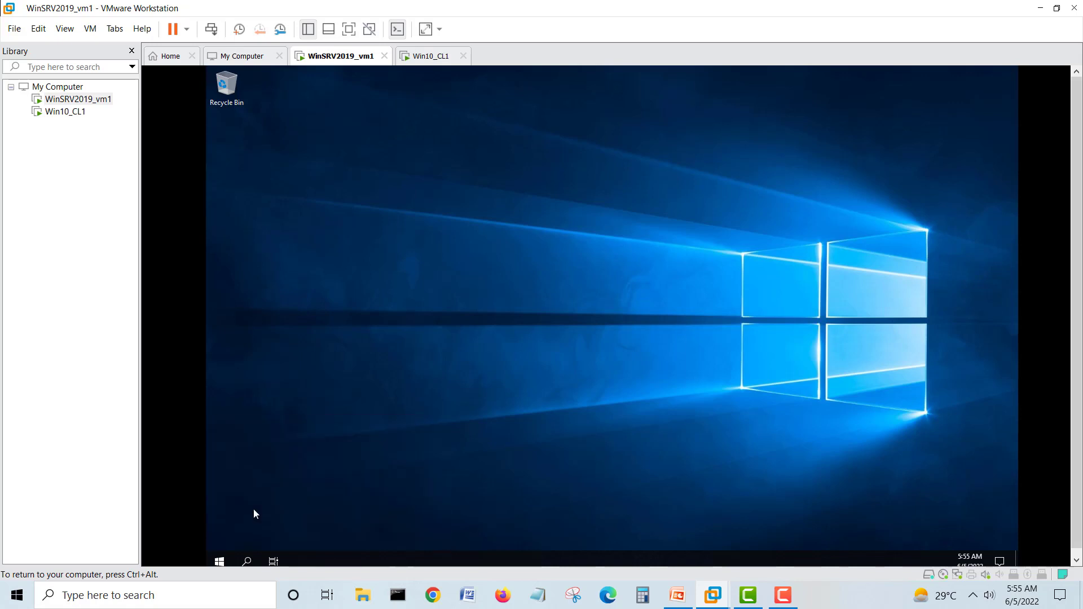
- On Win10_CL1, open the Run prompt from the Start button's context menu
click(427, 61)
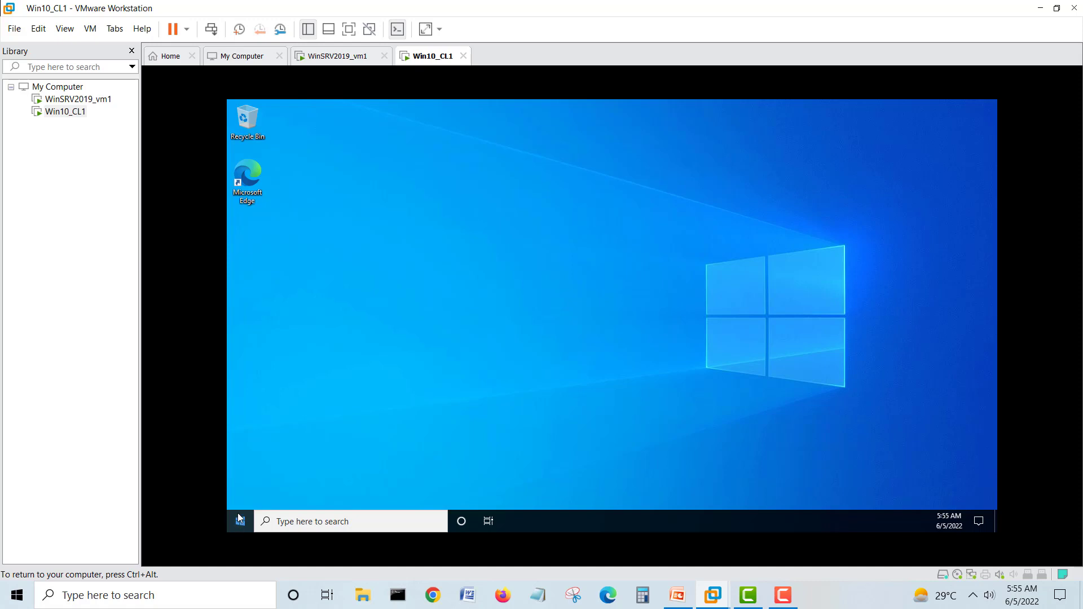
right_click(238, 512)
click(275, 457)
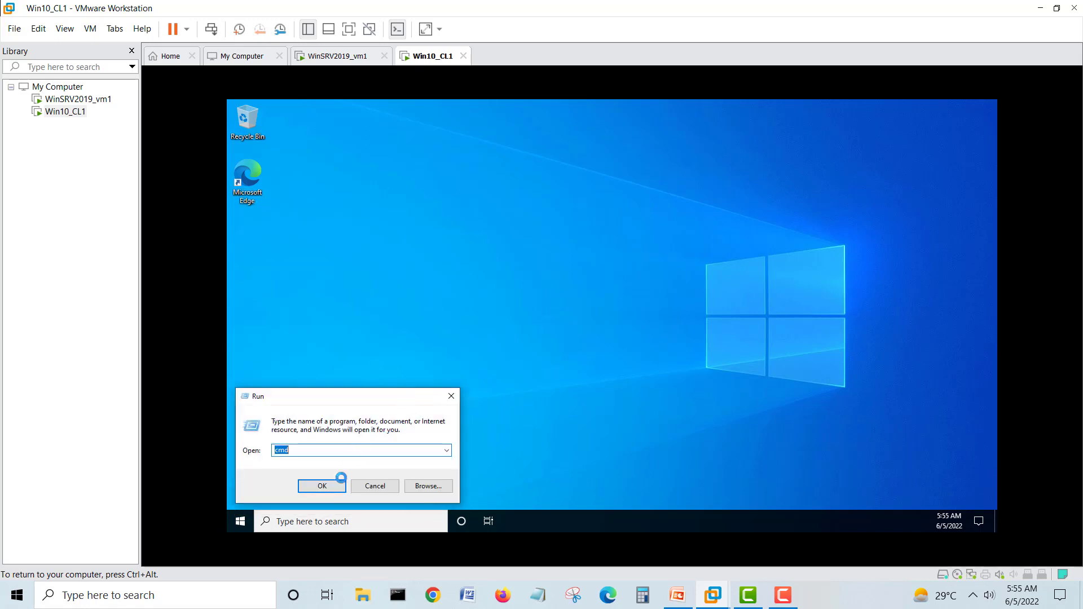
- Start cmd on the client, then run ipconfig on the server: IPv4 192.168.0.10, gateway 192.168.0.1
click(322, 486)
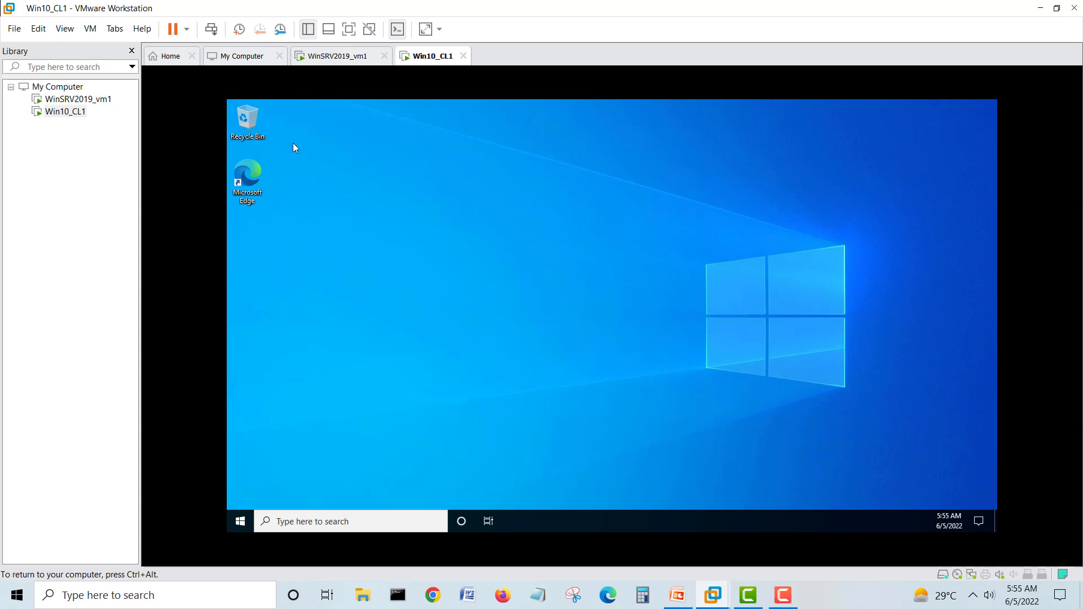
click(338, 56)
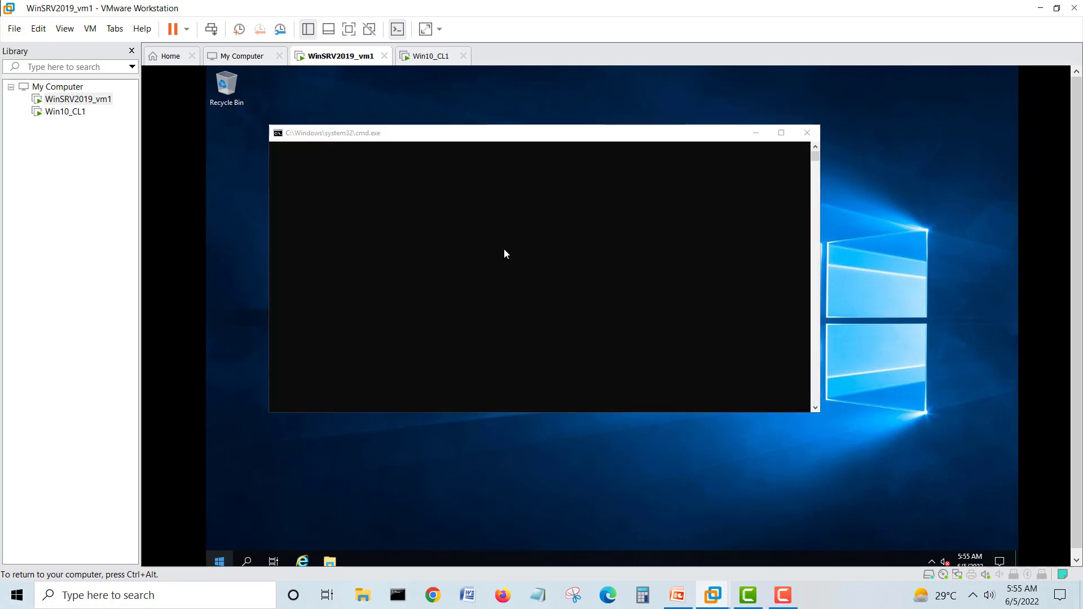
click(447, 262)
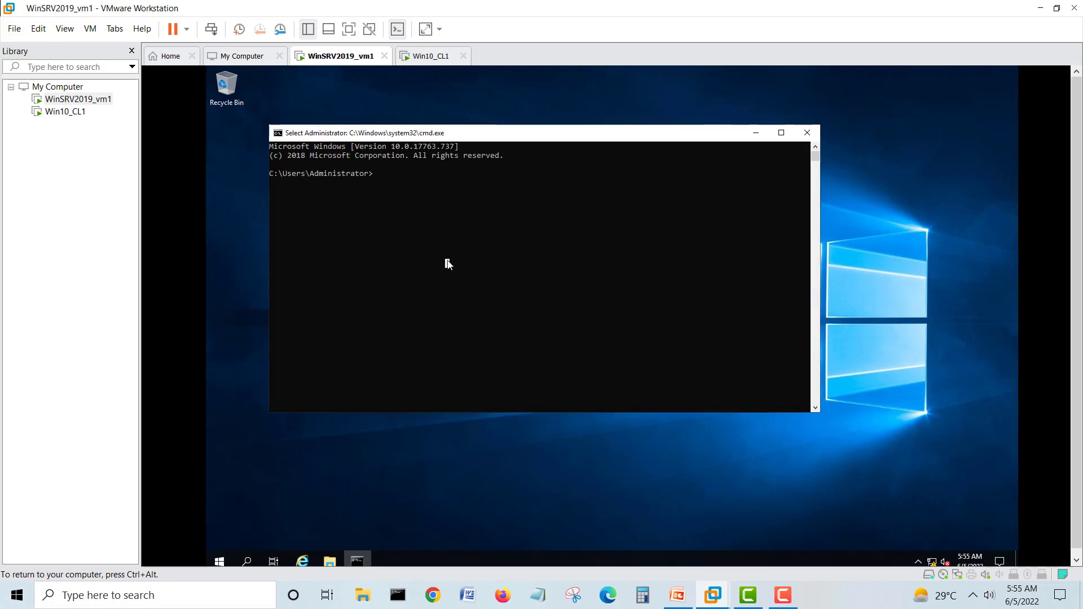
text(ipco)
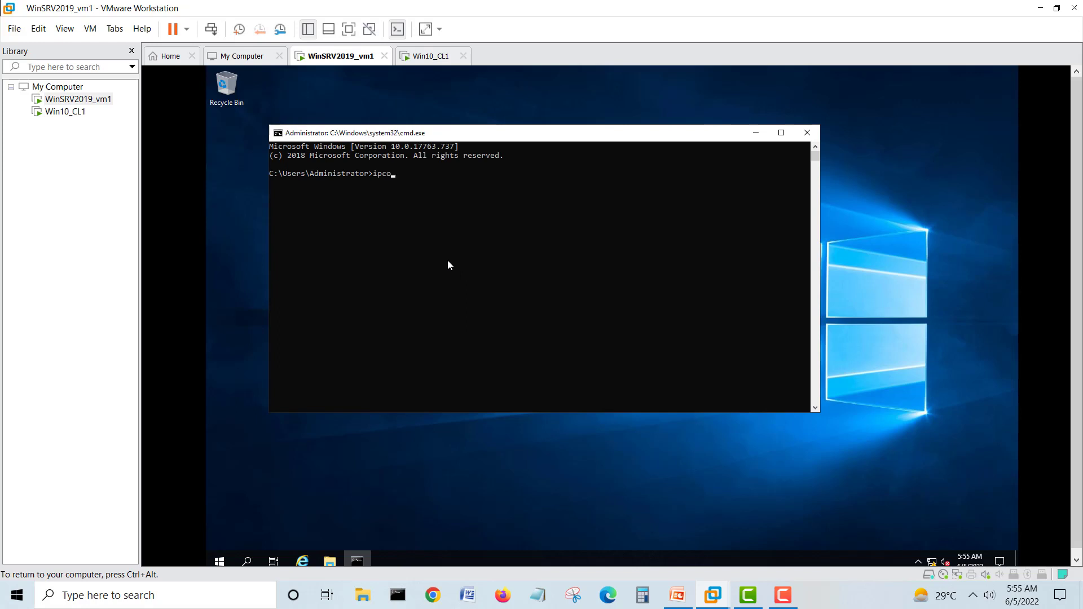
text(nfig)
key(Return)
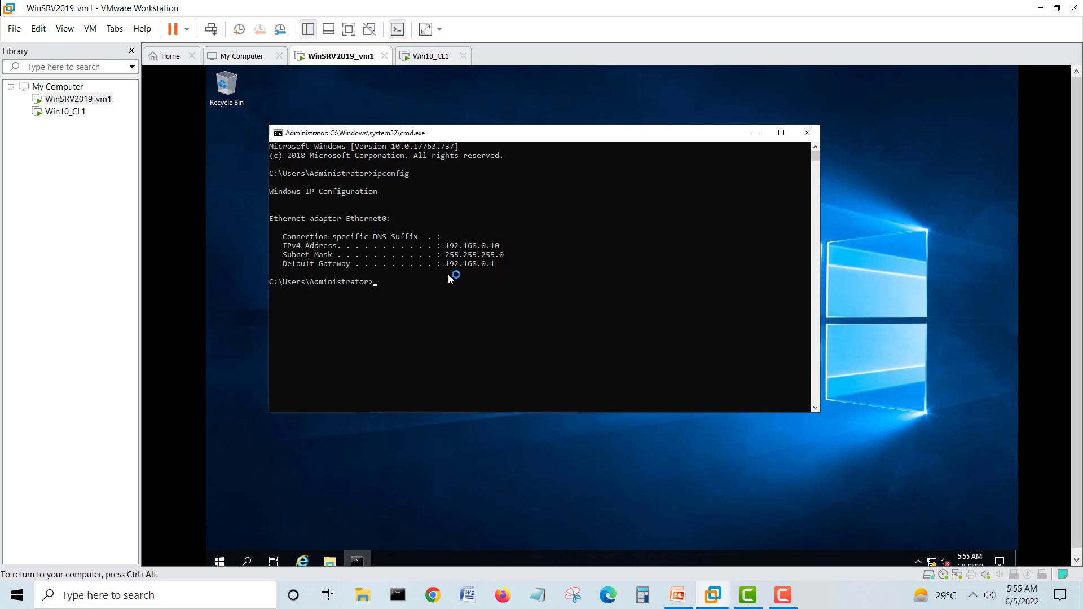
click(430, 56)
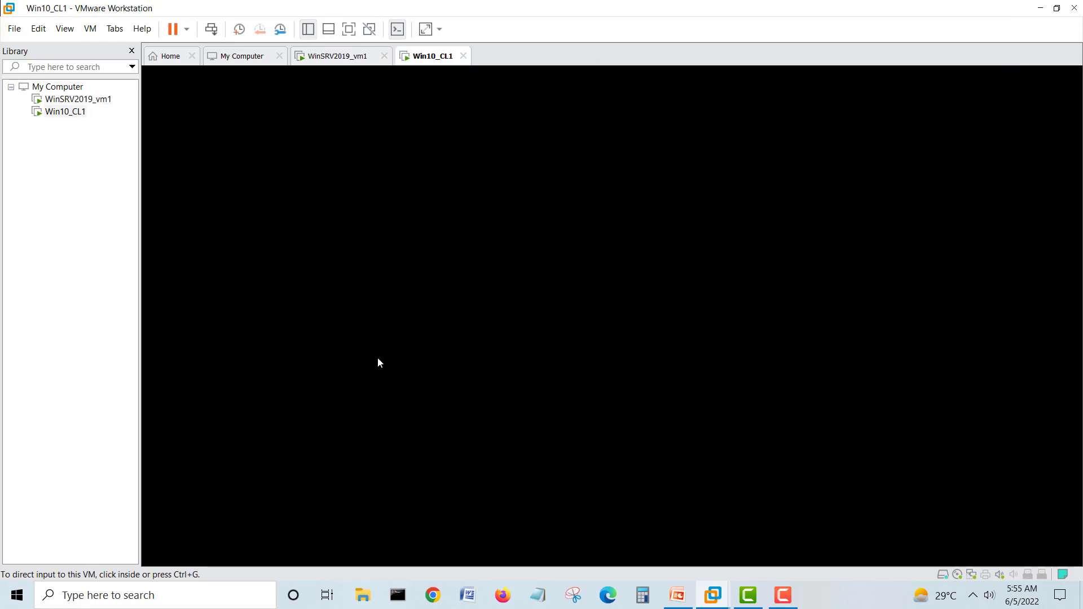
- Run 'ping 192.168.0.2 -t' on the server to continuously ping the client
click(378, 359)
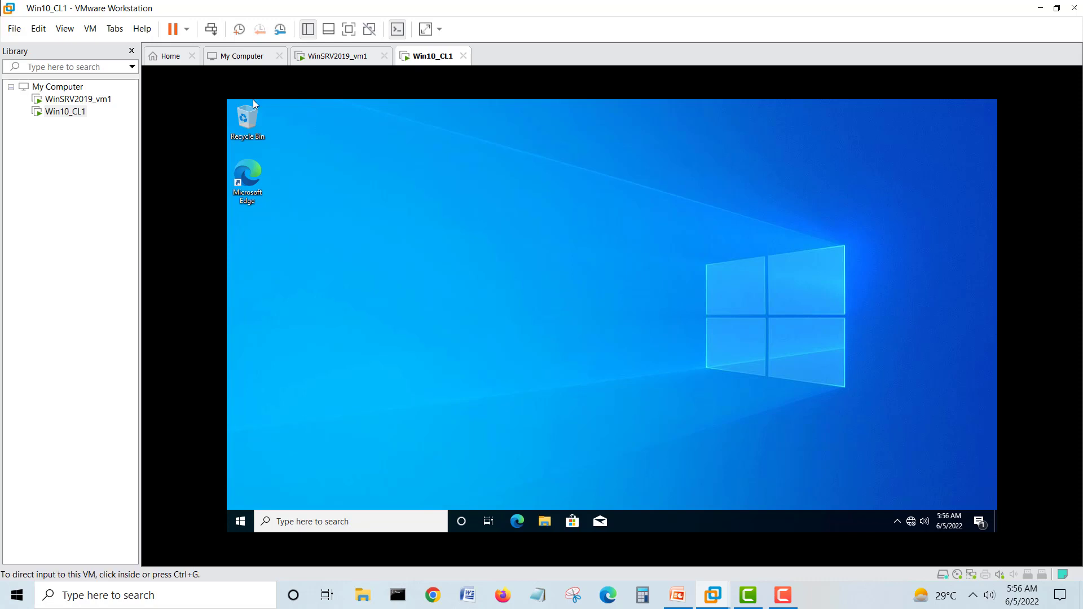
click(353, 61)
click(430, 309)
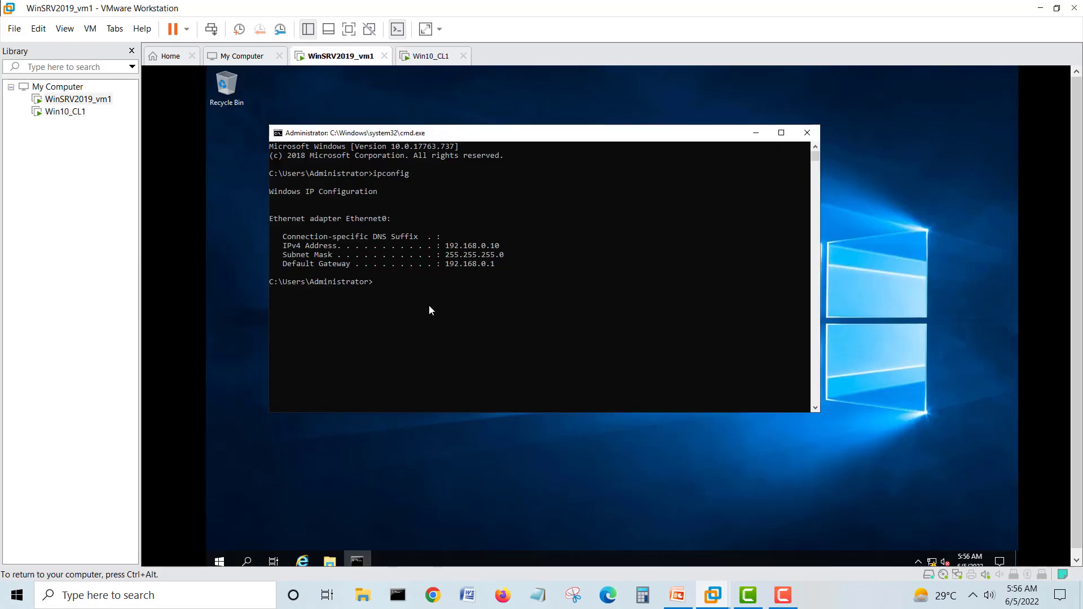
text(ping)
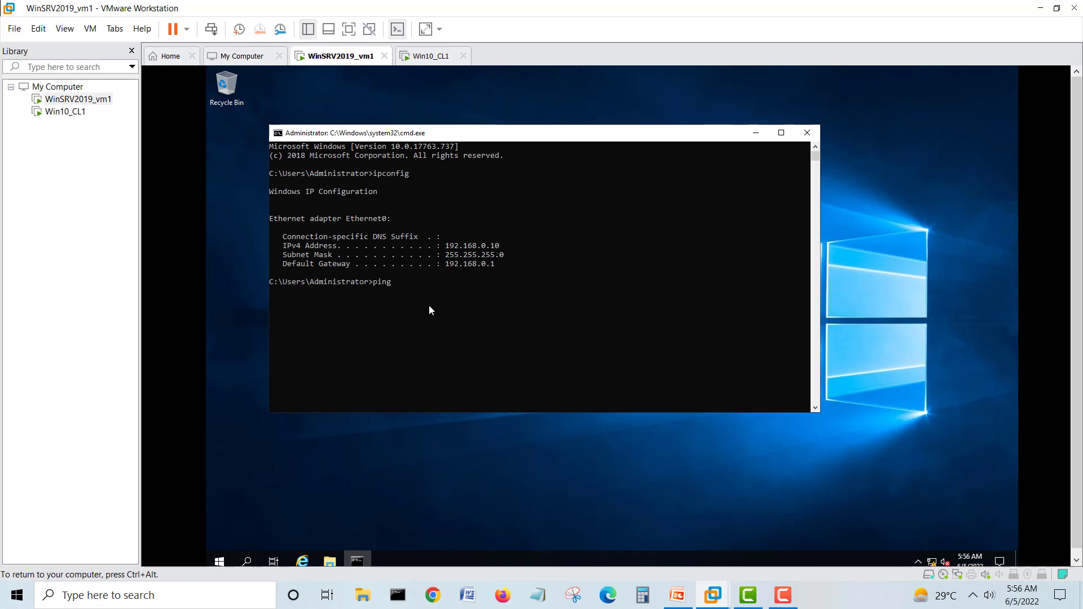
key(Up)
key(Escape)
text(ping)
key(Return)
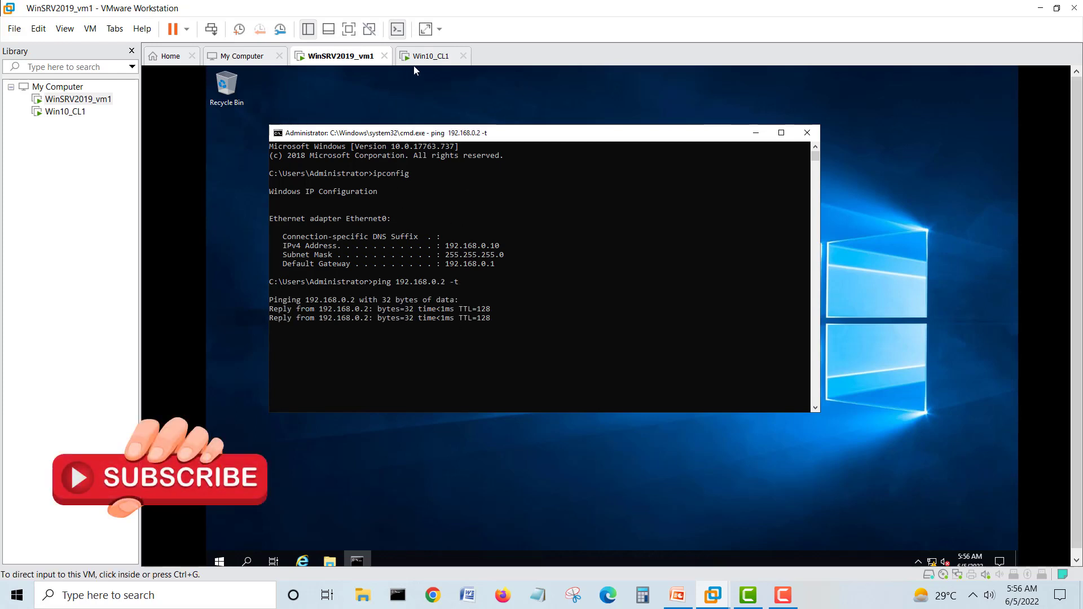
click(425, 56)
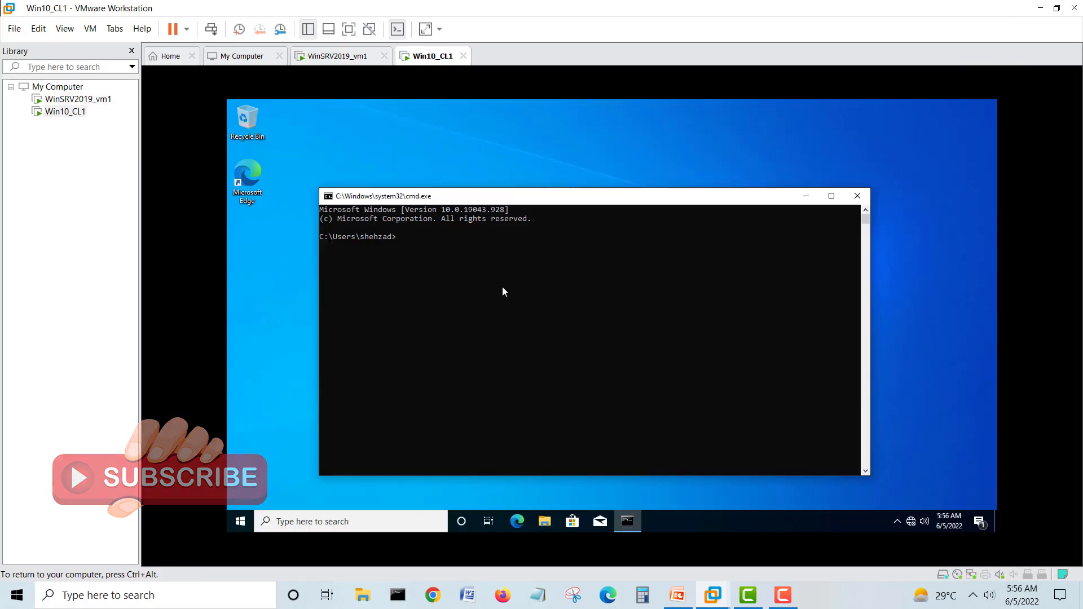
click(501, 287)
- On the client, run ipconfig (192.168.0.2) and 'ping 192.168.0.10 -t' to reach the server
text(ip)
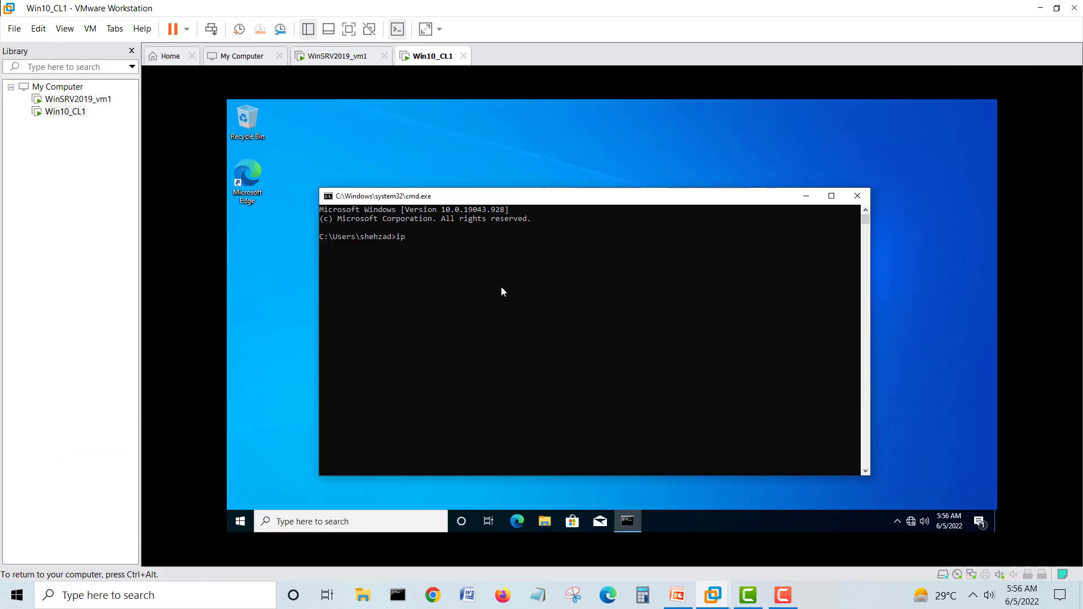
text(config)
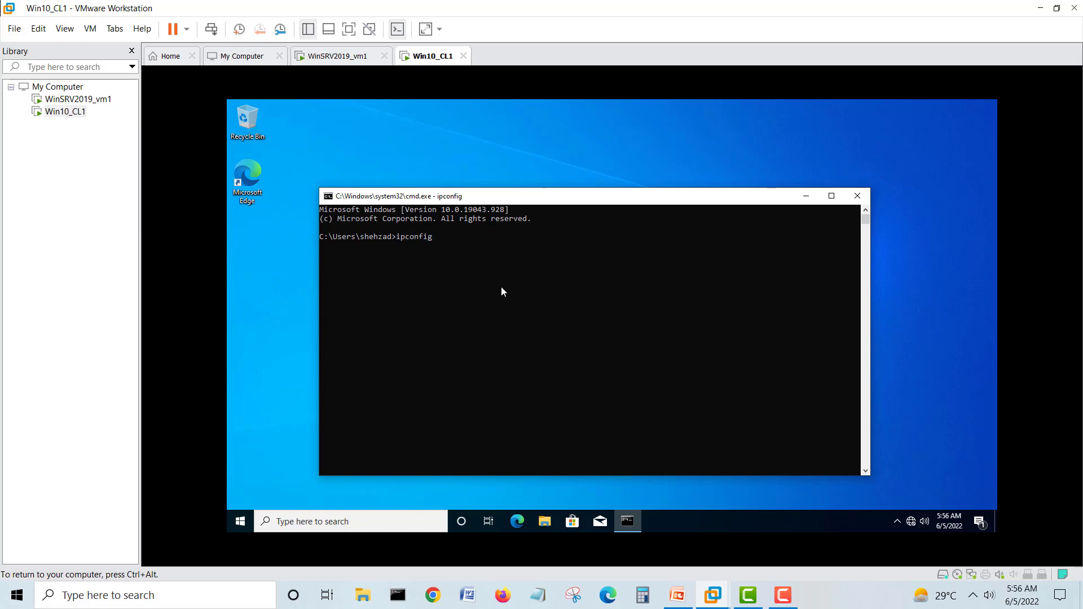
key(Return)
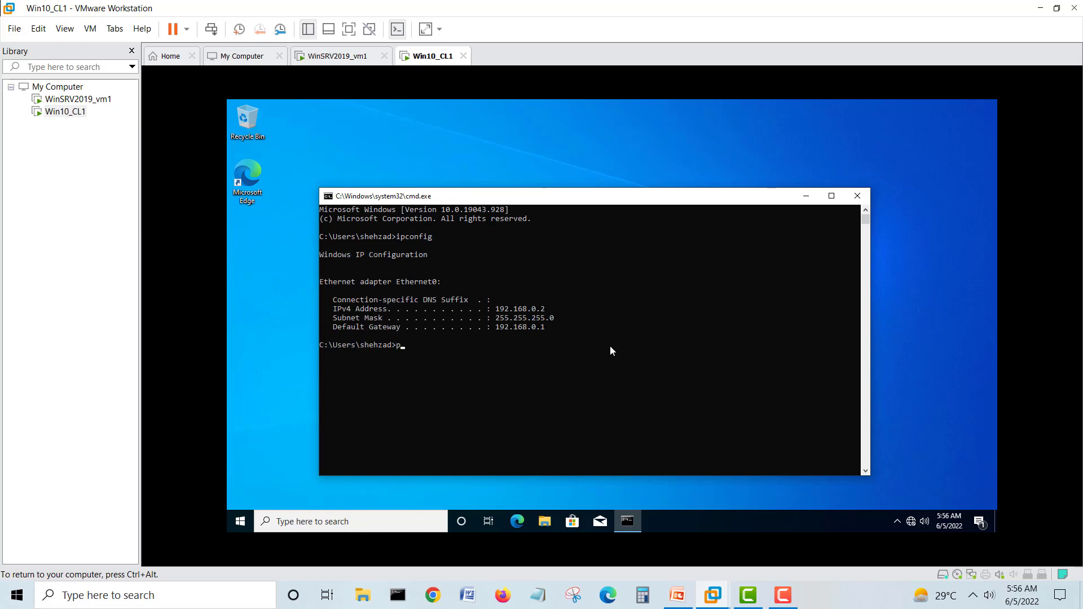
text(ping 192.168.0.10 -t)
key(Return)
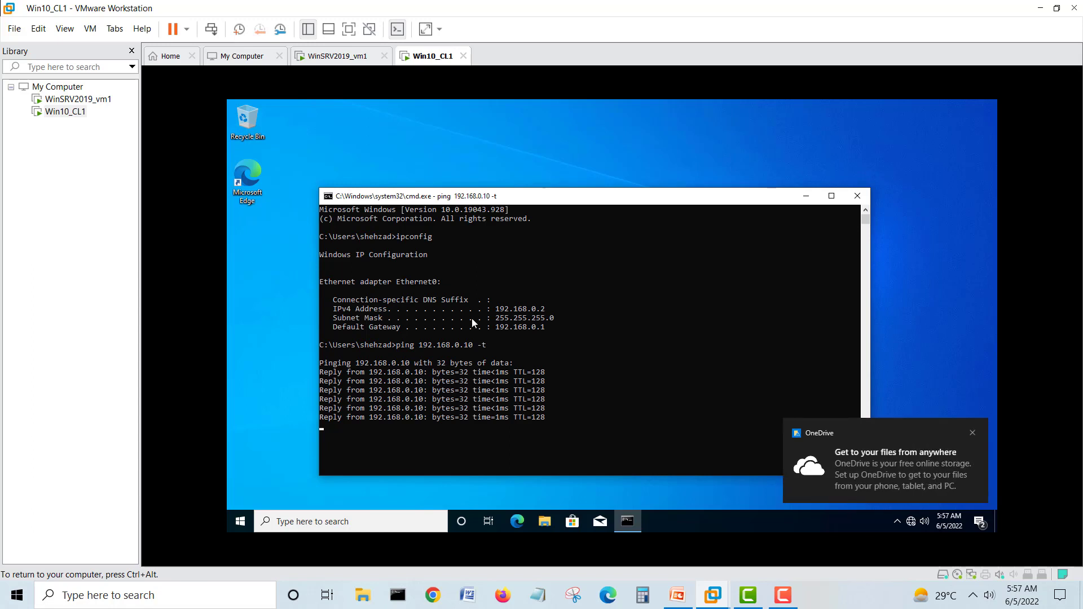
- Dismiss the OneDrive notification and close the client's command prompt window
click(972, 433)
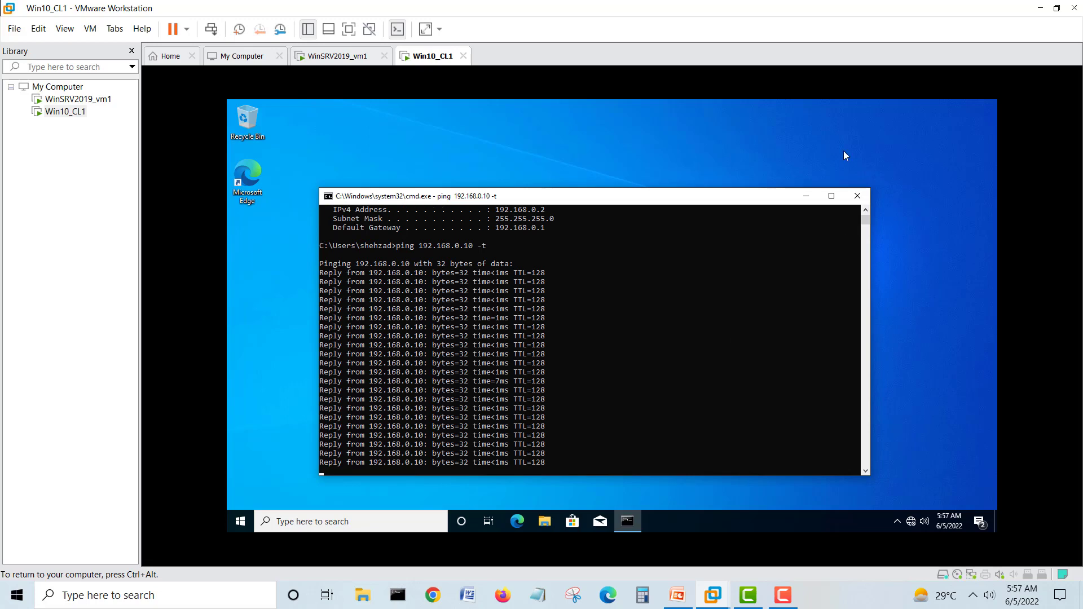
click(857, 196)
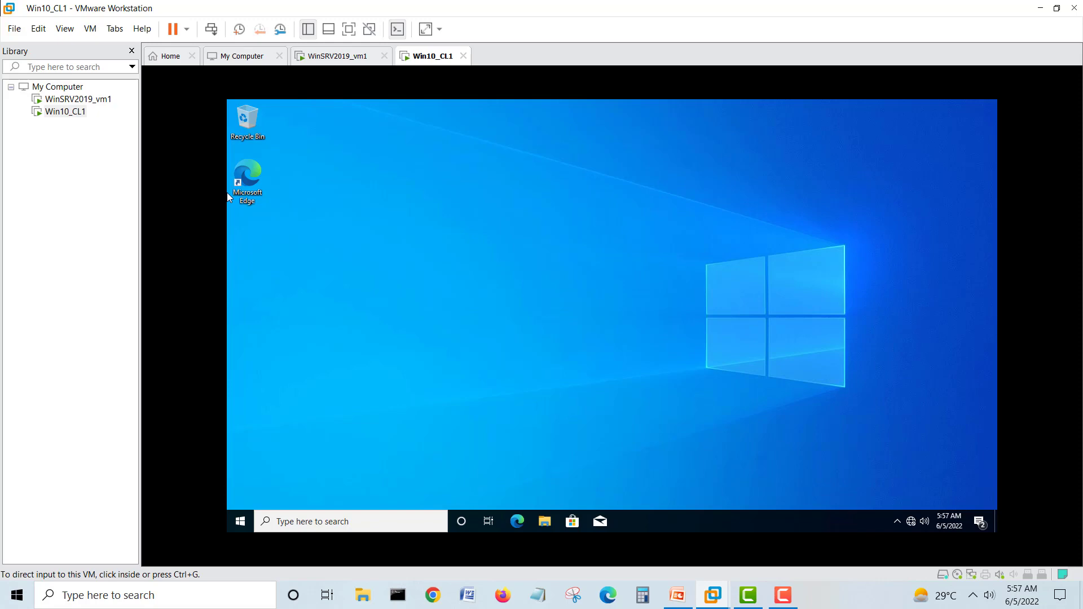
click(338, 56)
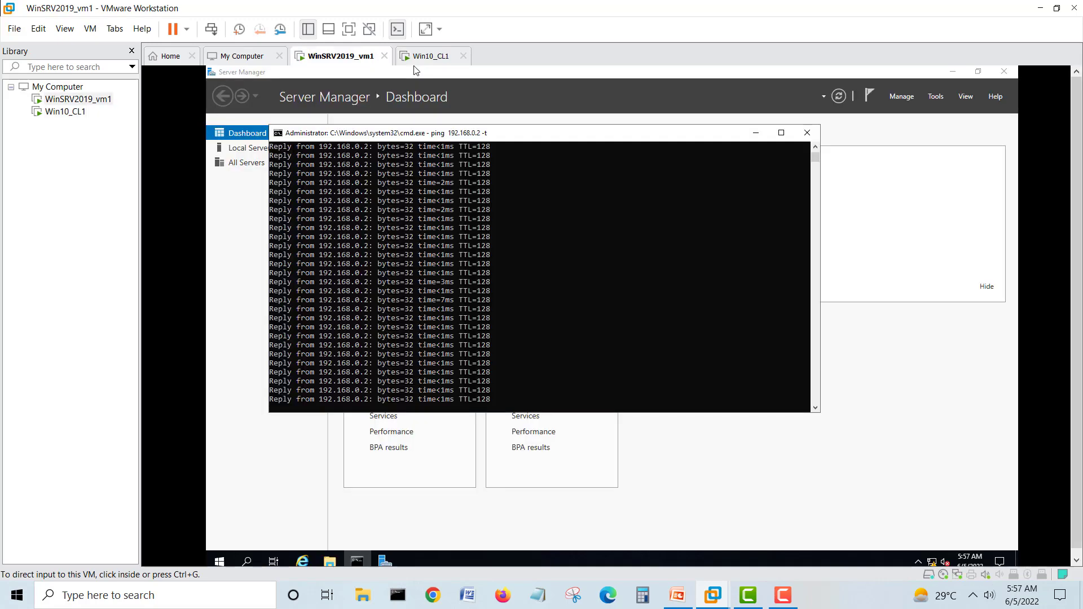
- Close the server's ping console and launch Server Manager from the Start menu
click(807, 133)
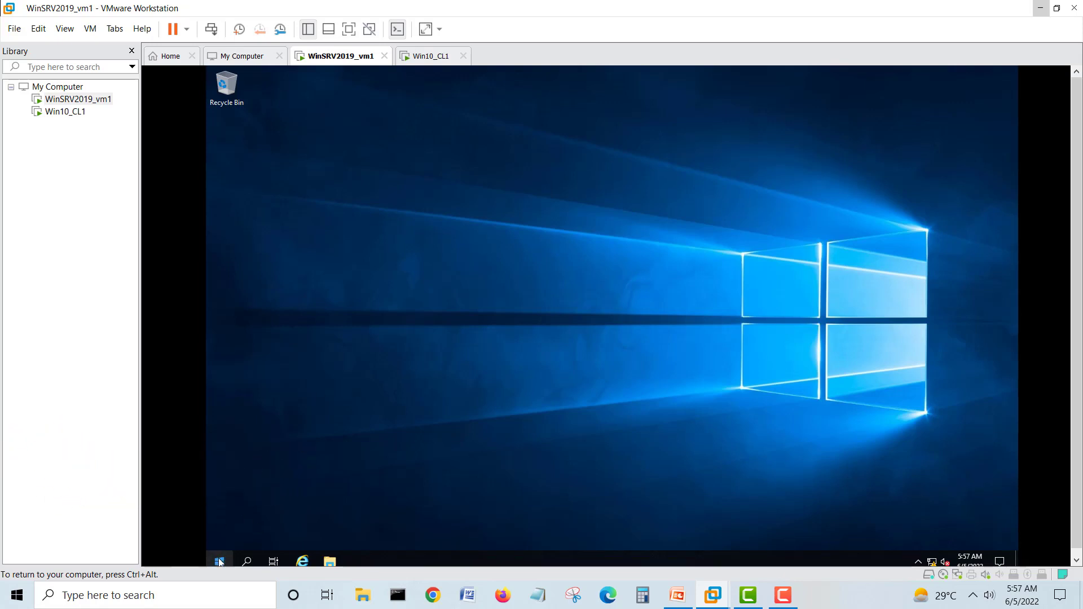
key(ctrl+alt)
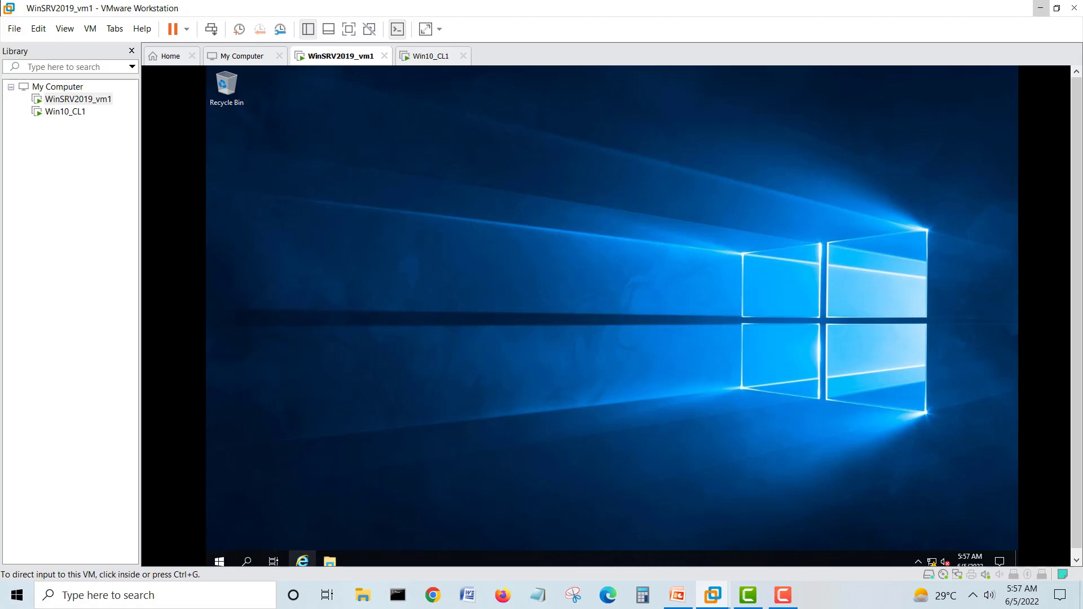
click(220, 562)
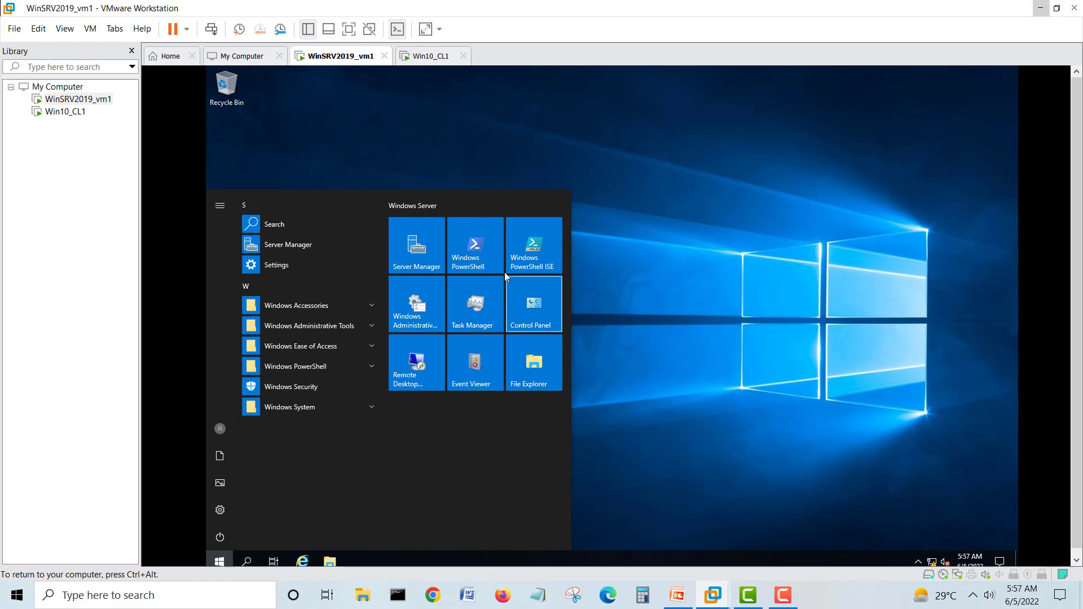
click(416, 244)
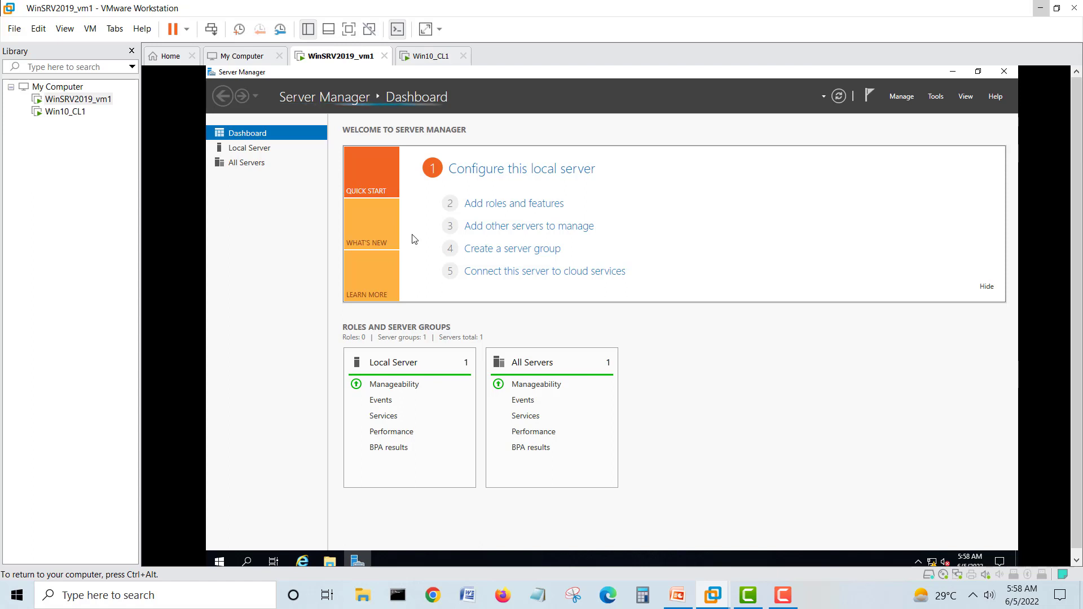
- Dismiss Server Manager's data-collection notice
click(506, 204)
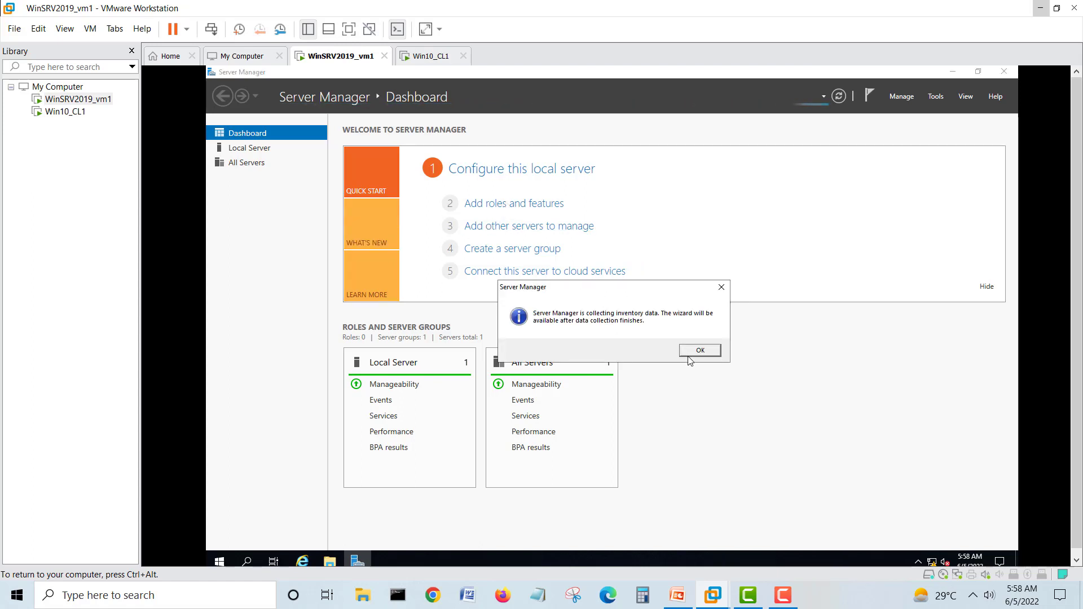
click(691, 360)
click(512, 204)
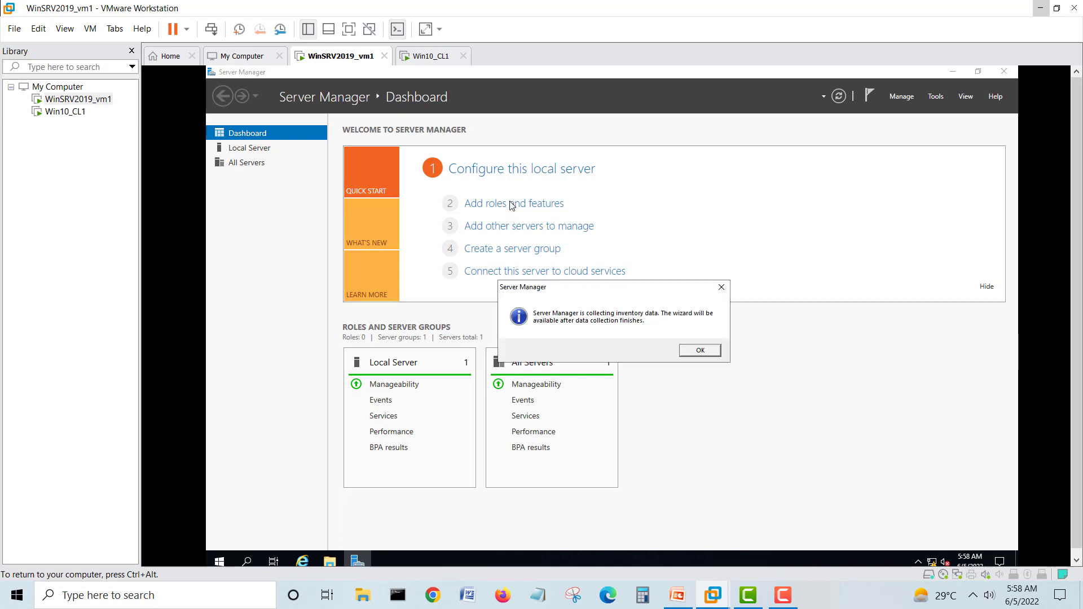
click(692, 353)
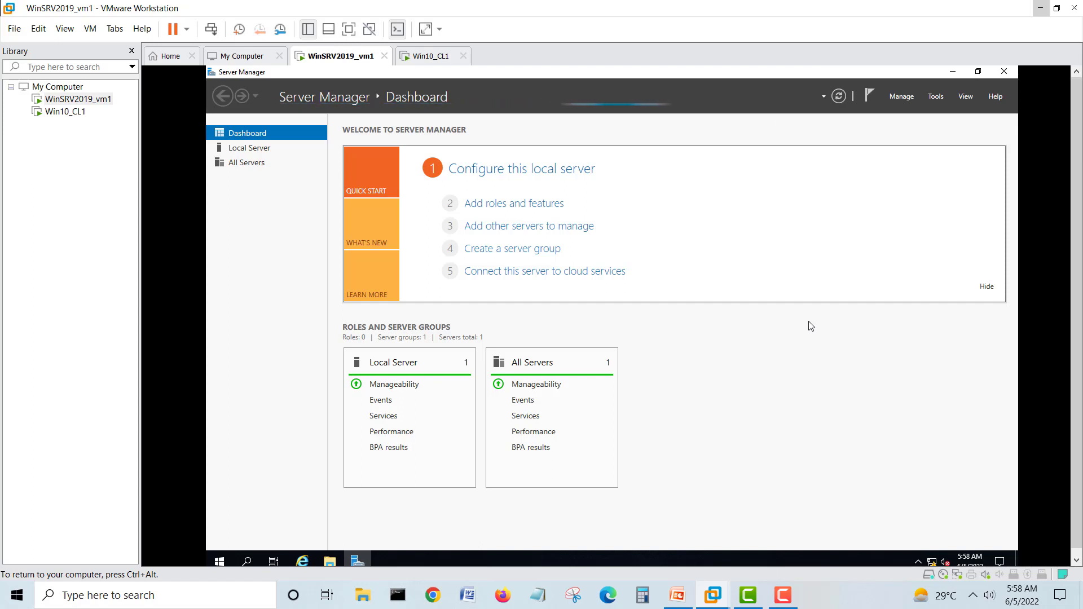
- Start Add Roles and Features with role-based installation targeting the local 192.168.0.10 server
click(540, 207)
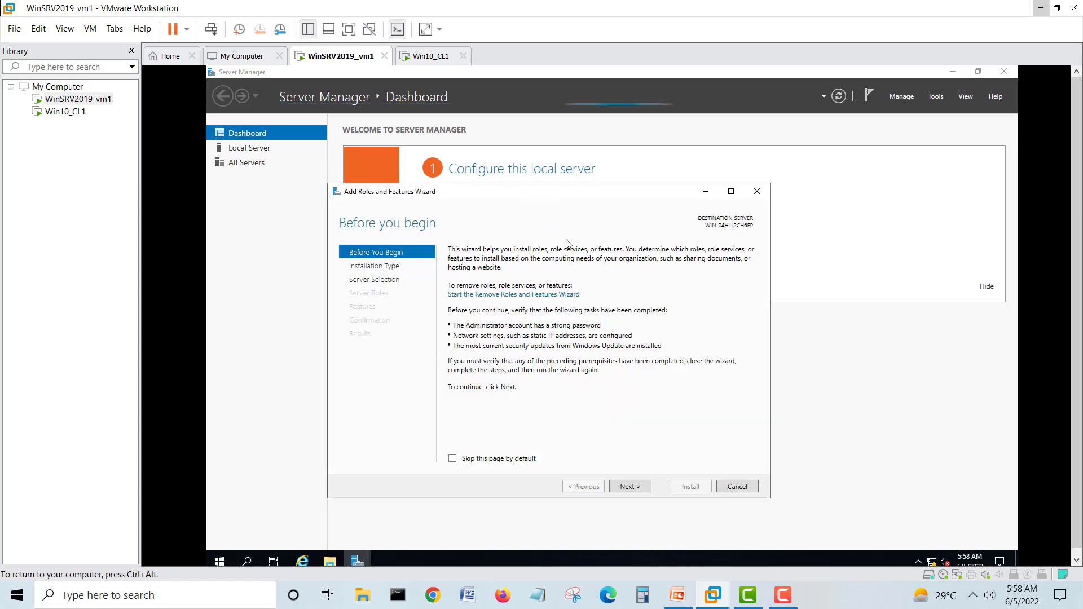
click(630, 487)
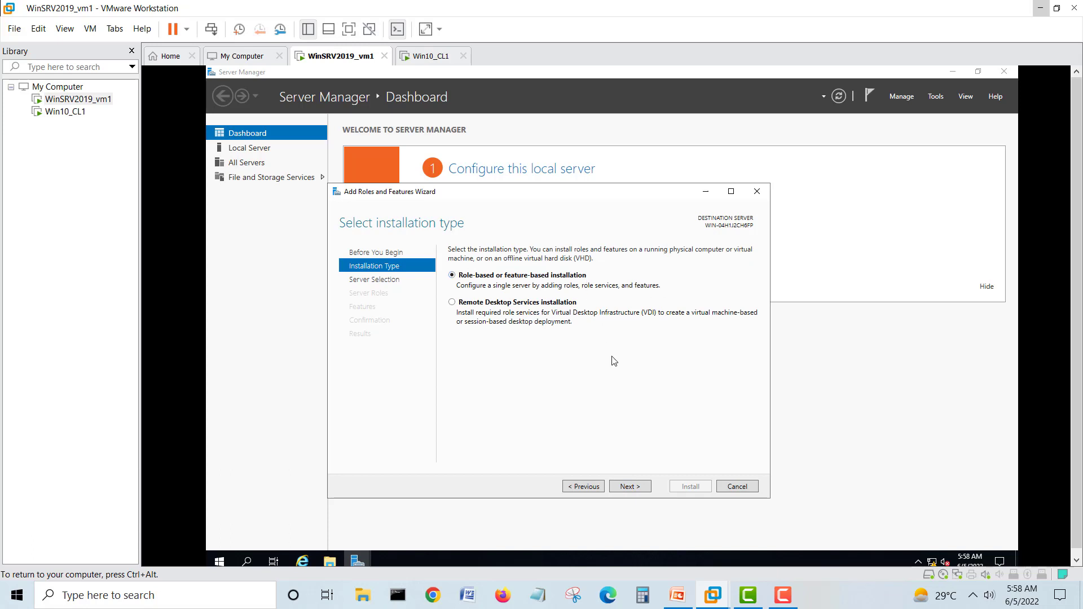
click(640, 486)
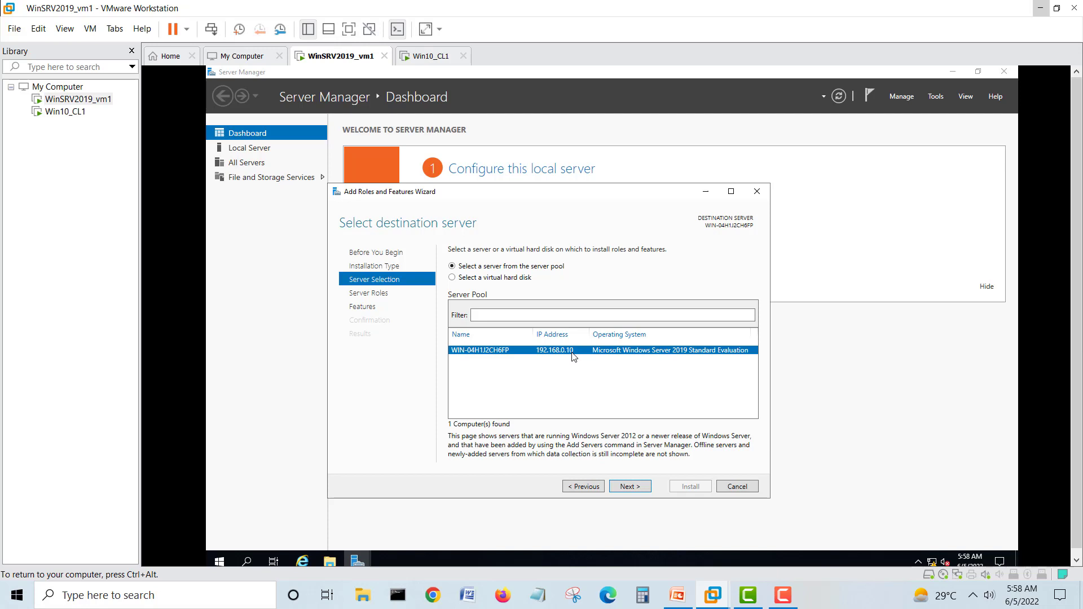
click(630, 487)
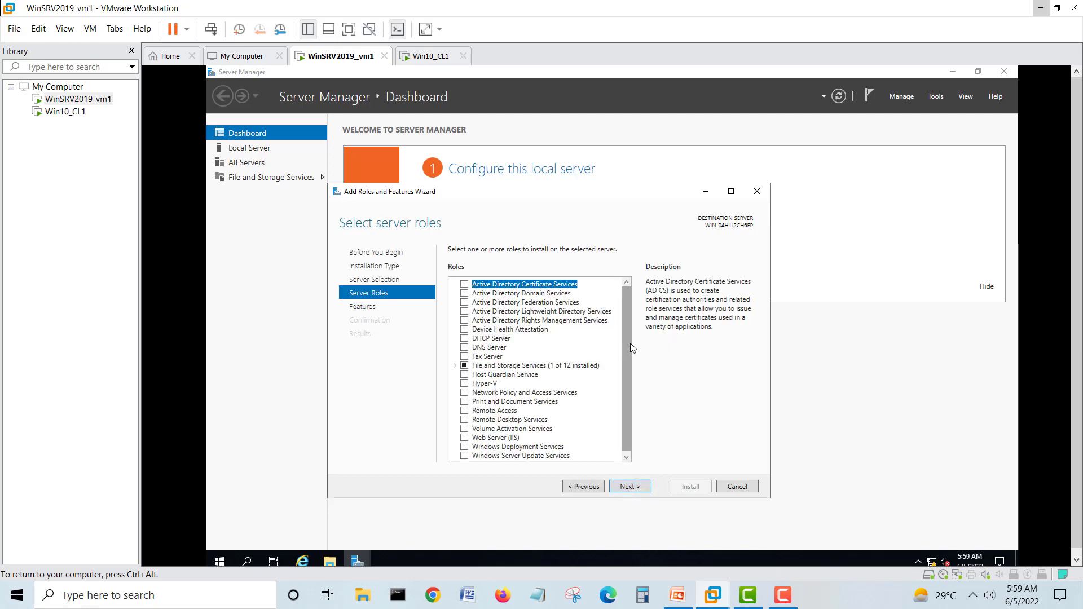
- Tick the Web Server (IIS) role, adding its IIS Management Console, and continue
scroll(630, 336, down, 1)
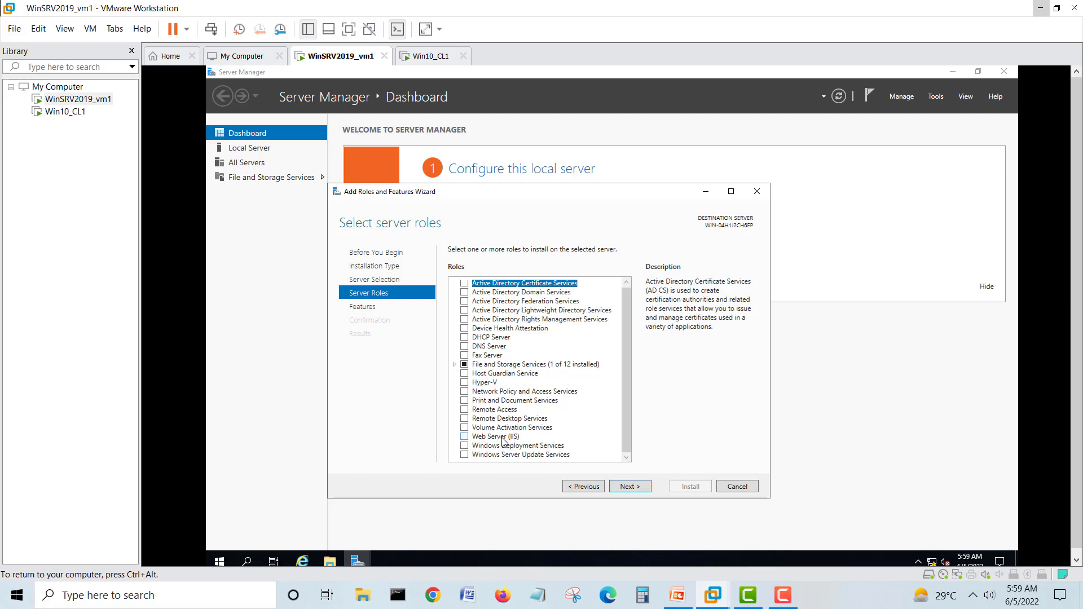
click(463, 437)
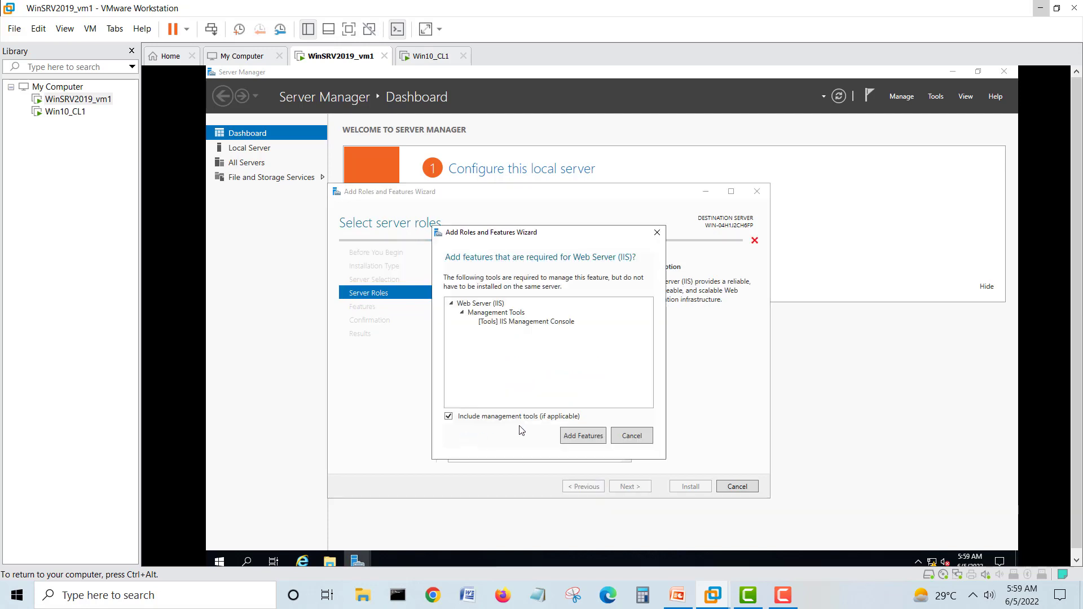
click(586, 438)
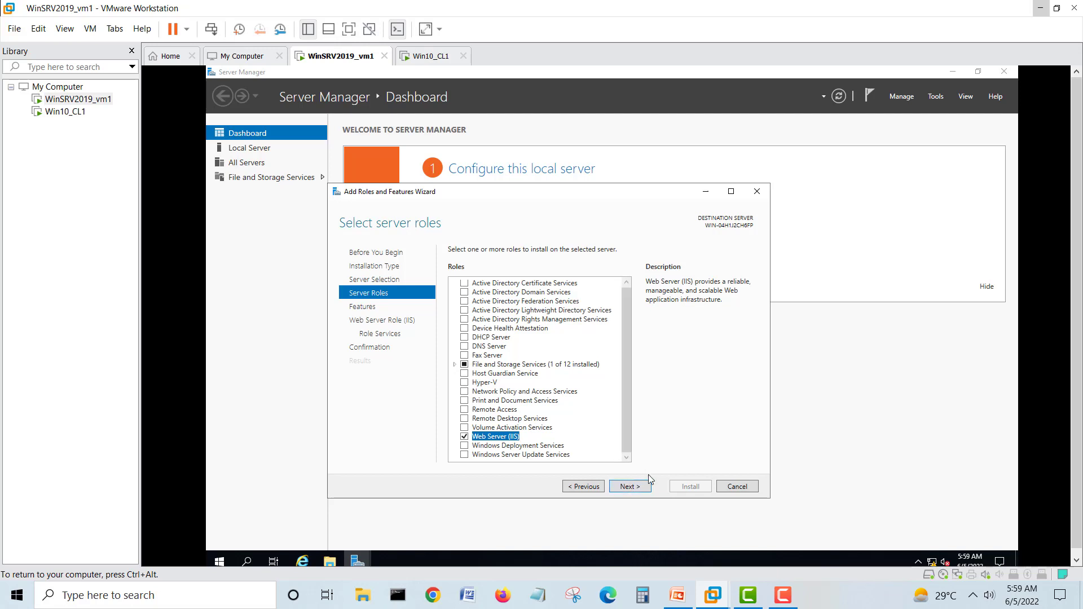
click(647, 488)
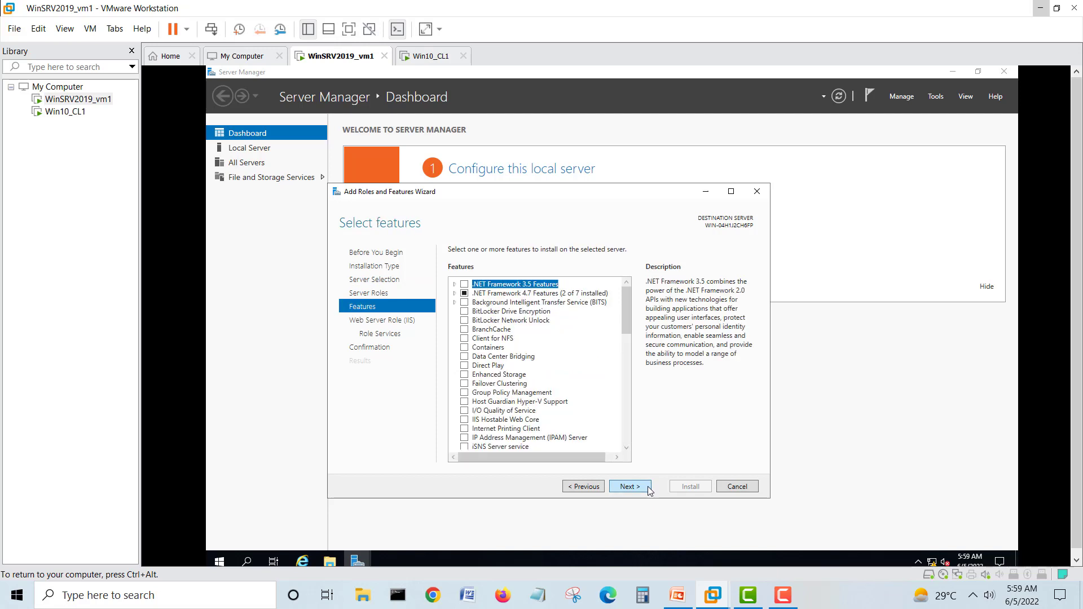
- Advance past the Features and Web Server Role pages to the IIS role services
drag(630, 321, 632, 446)
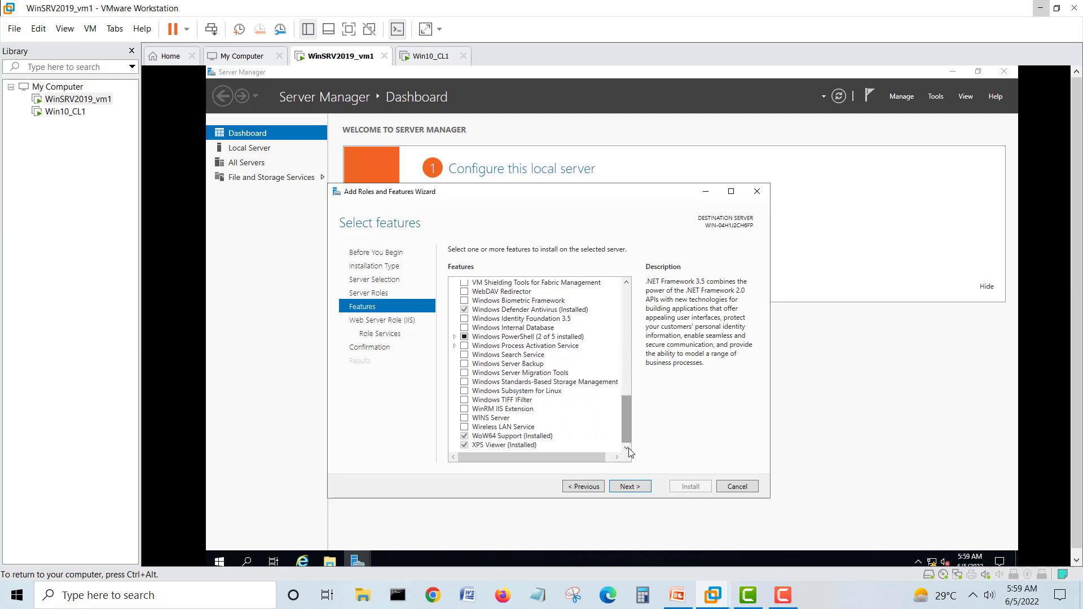
click(630, 487)
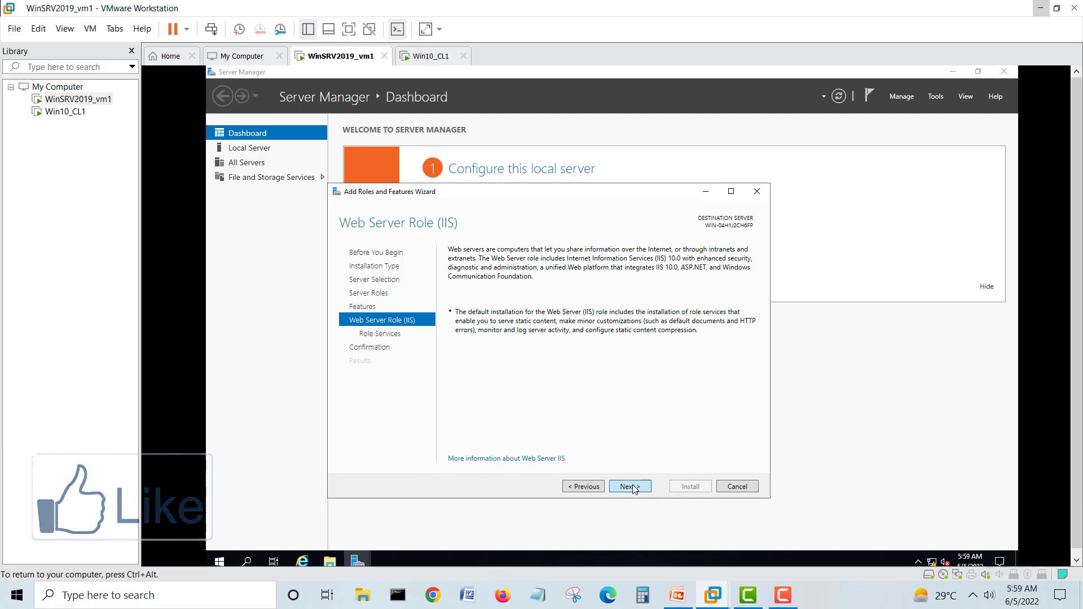
click(631, 487)
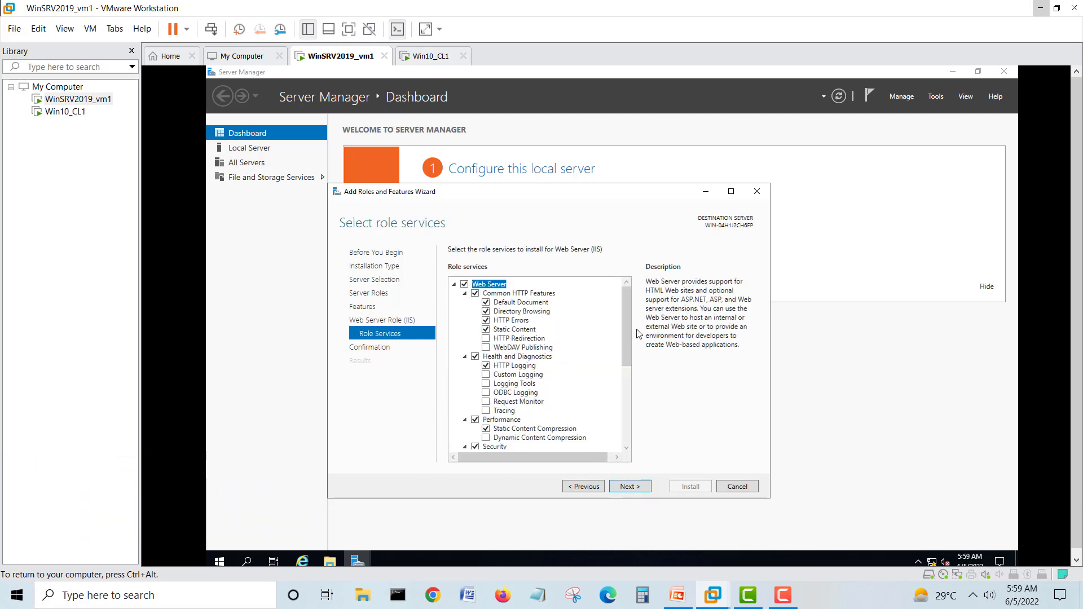
- Tick FTP Server (with FTP Service) and FTP Extensibility, then continue to the confirmation page
drag(624, 317, 617, 411)
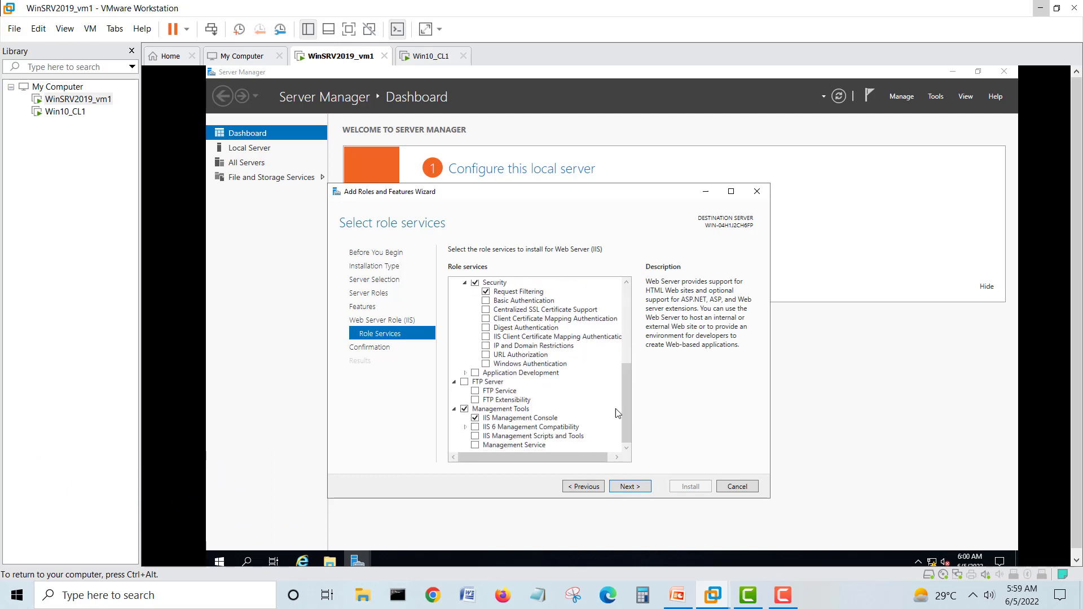
click(464, 381)
click(475, 400)
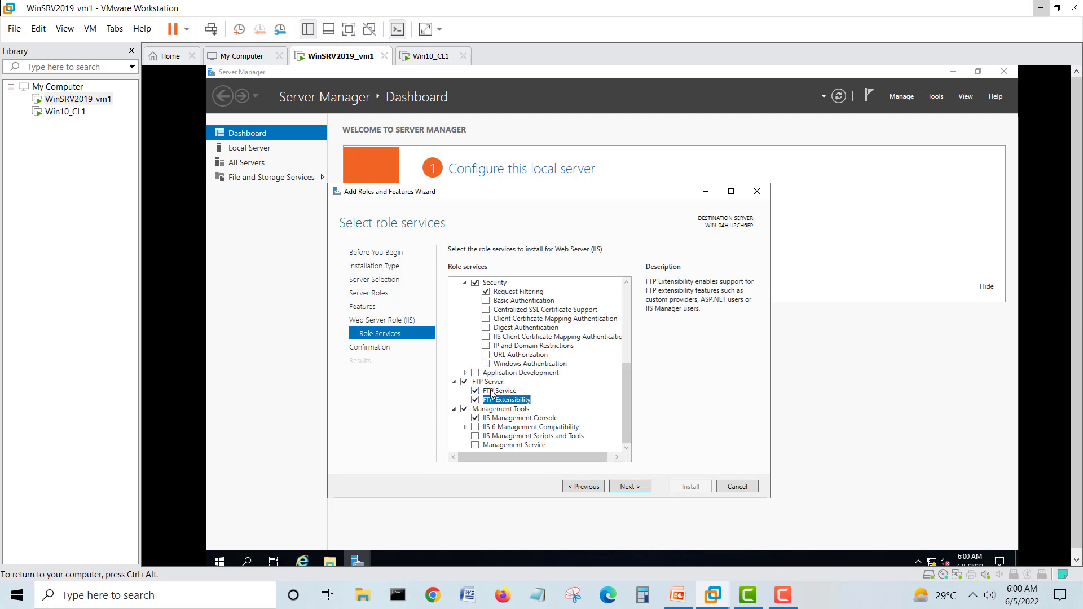
click(632, 486)
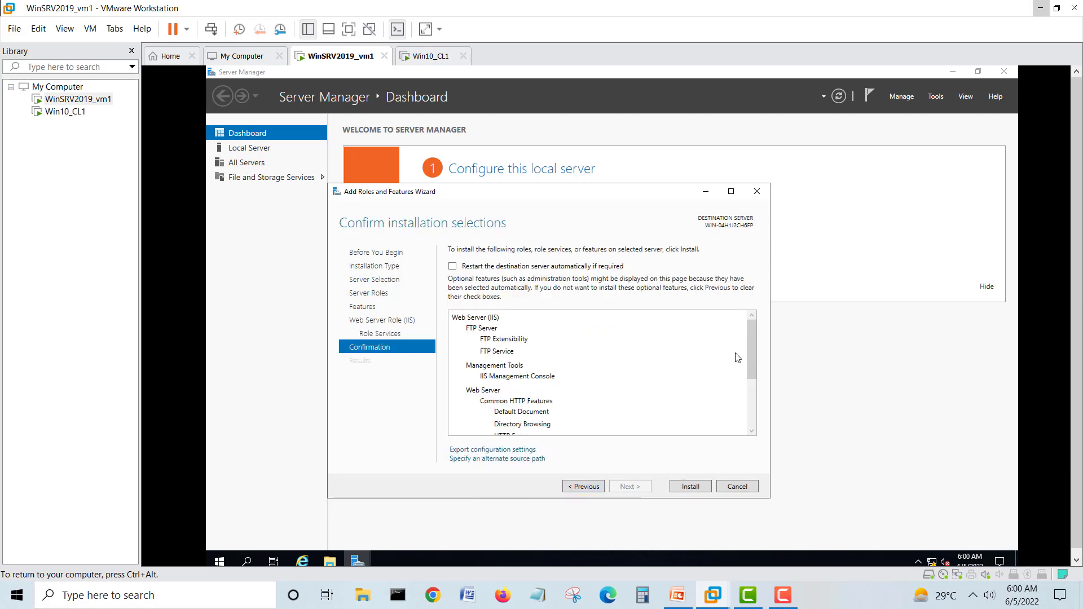
- Install Web Server (IIS) with FTP Server and close the wizard after it succeeds
mouse_move(750, 331)
mouse_down()
mouse_move(751, 412)
mouse_move(751, 323)
mouse_up()
click(693, 486)
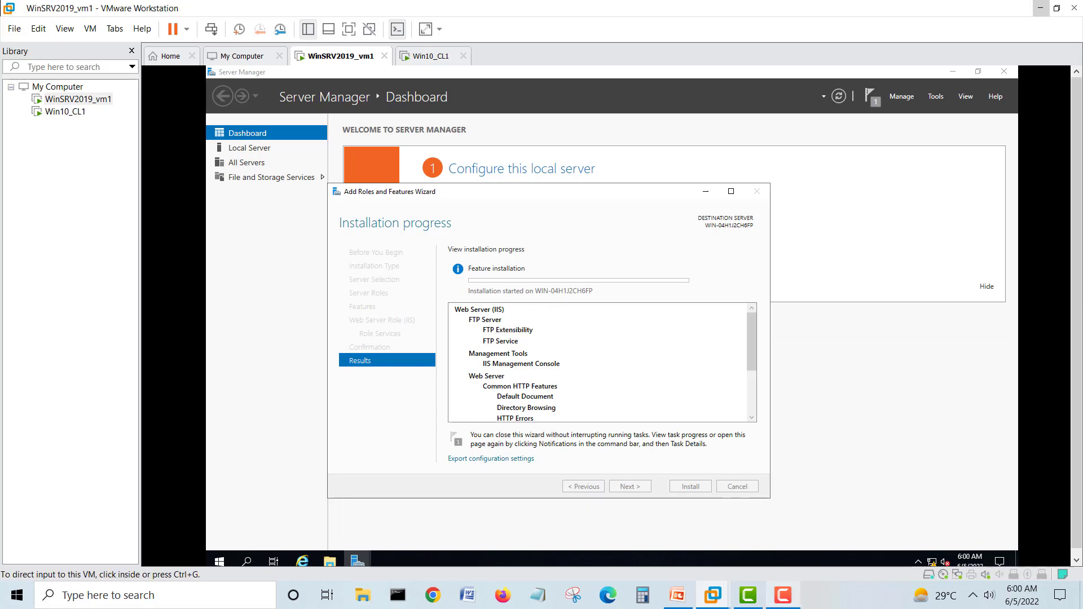
click(782, 595)
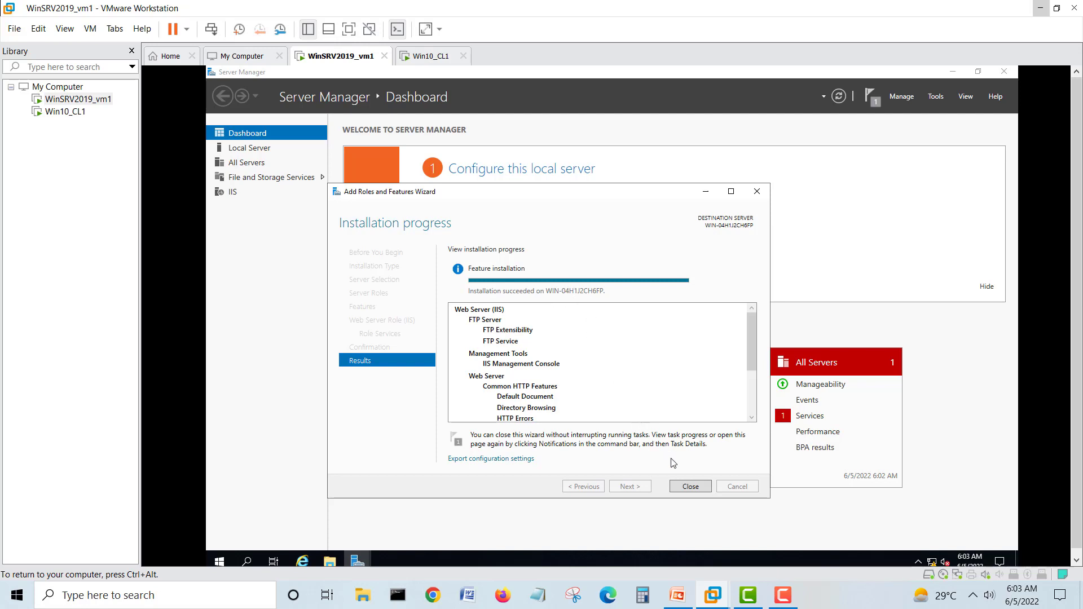
click(691, 487)
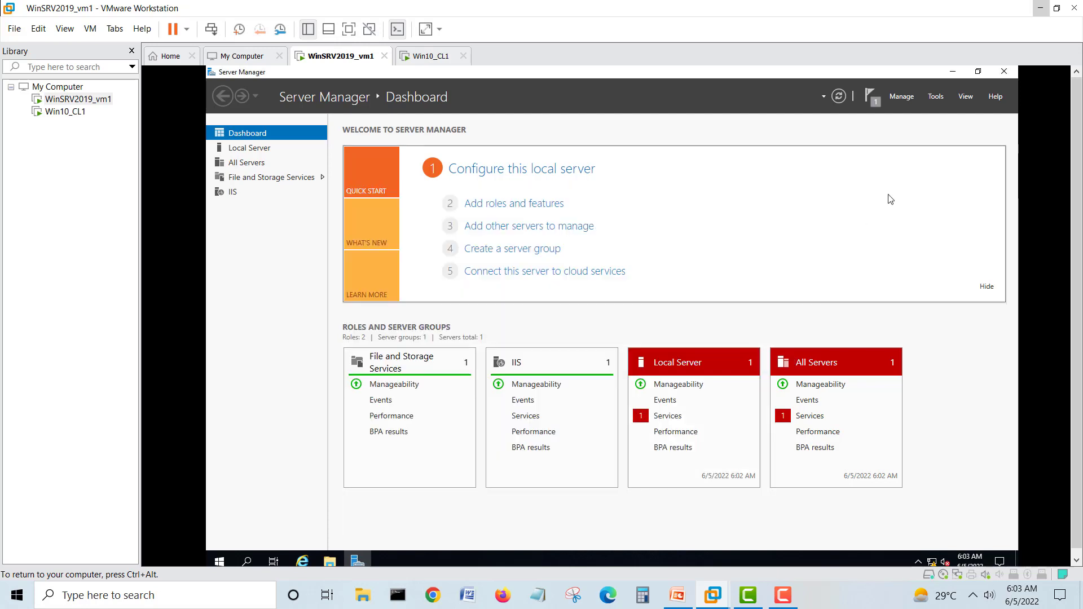
- Keep Server Manager from starting automatically at logon in its Properties, then close Server Manager
click(897, 99)
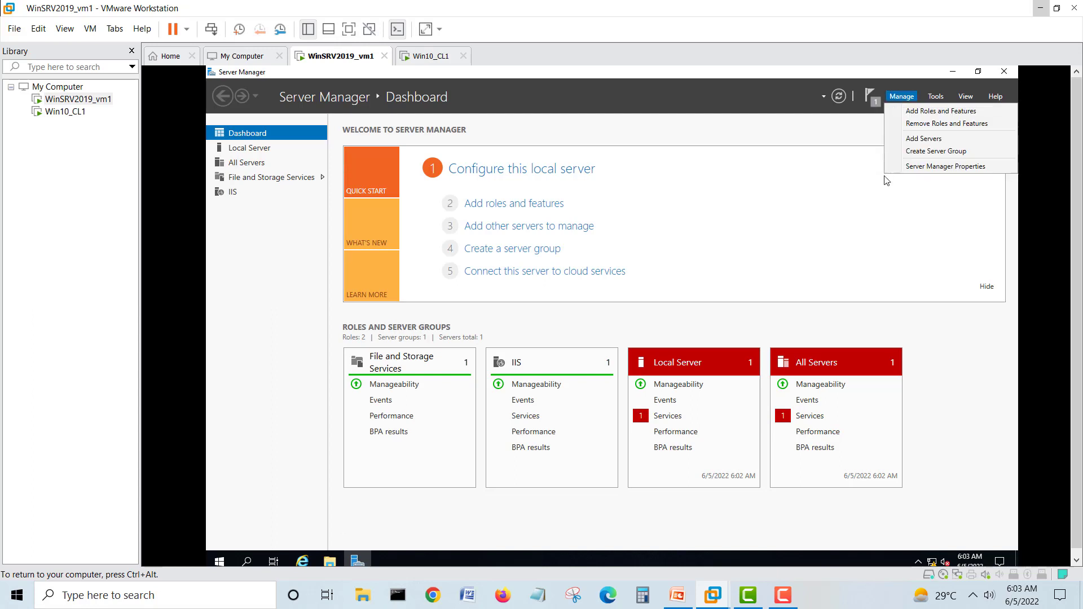
click(921, 169)
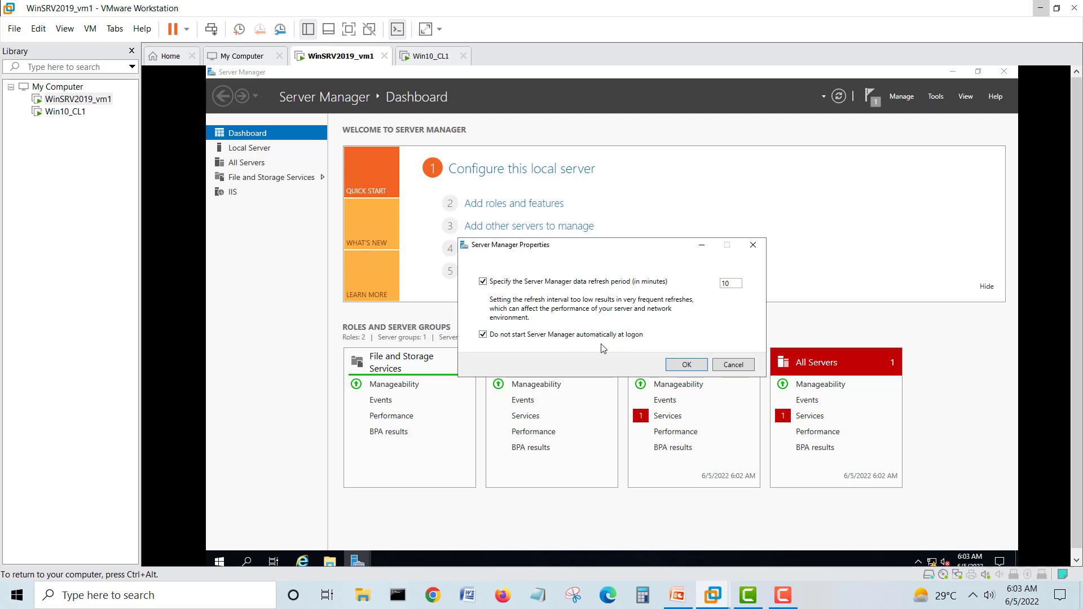
click(687, 365)
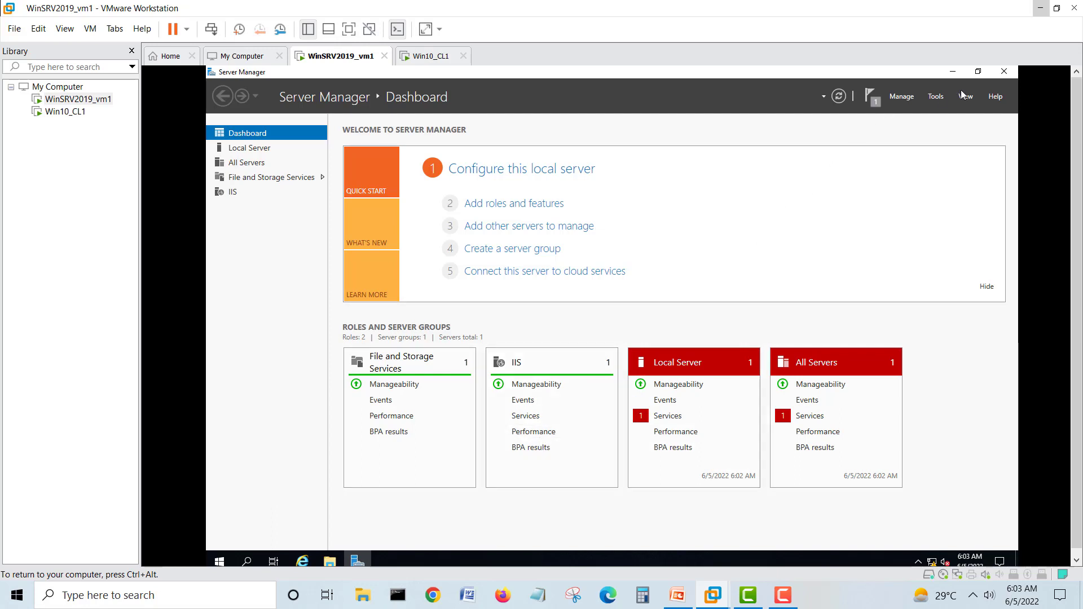
click(1004, 72)
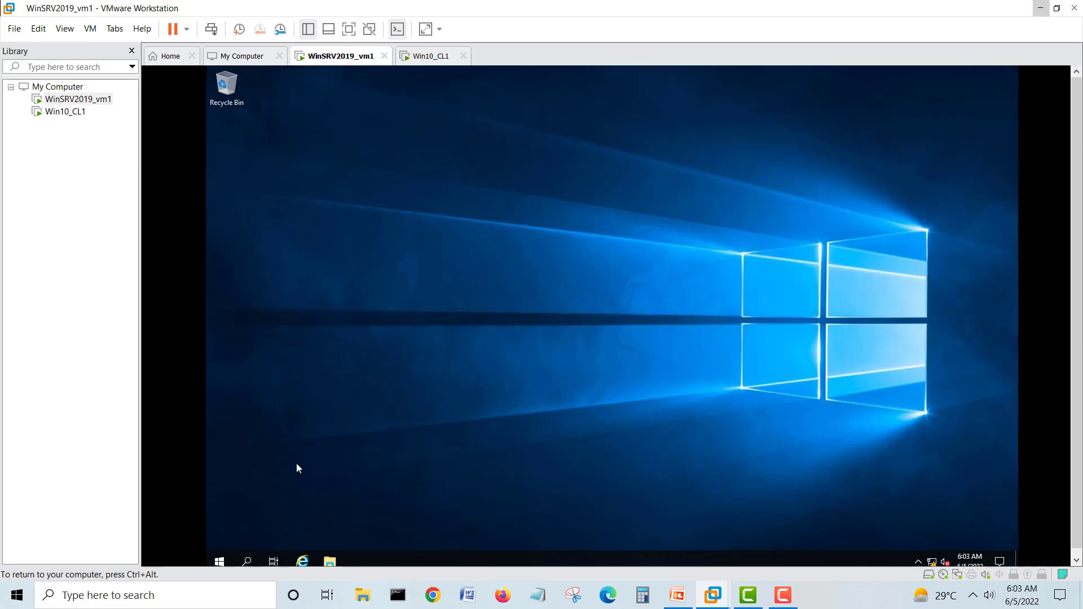
- Open the Services console from Windows Administrative Tools, maximize it, and widen the Name column
click(220, 560)
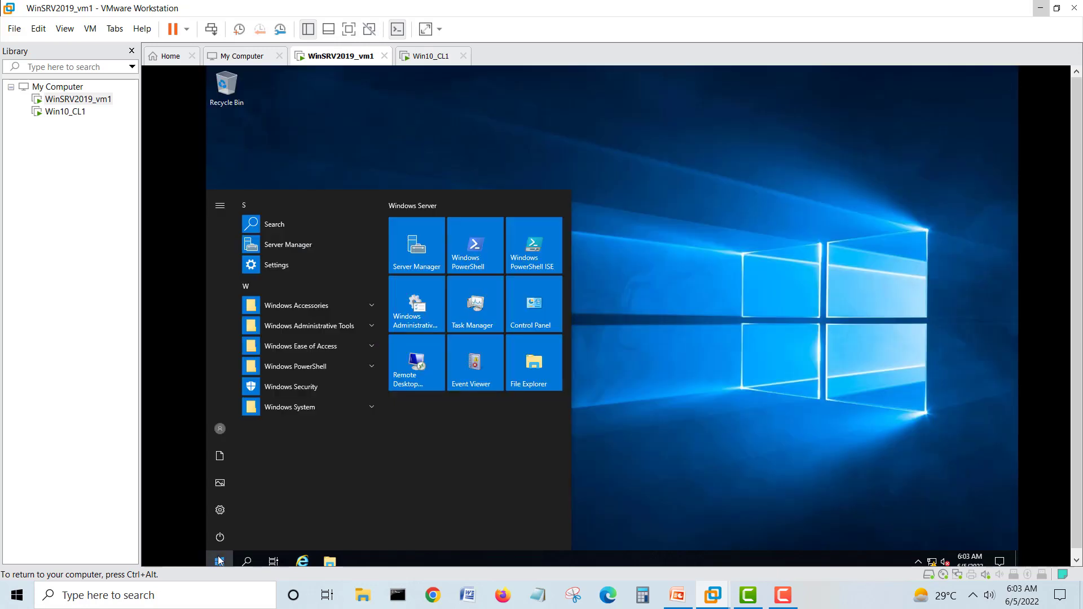
click(418, 312)
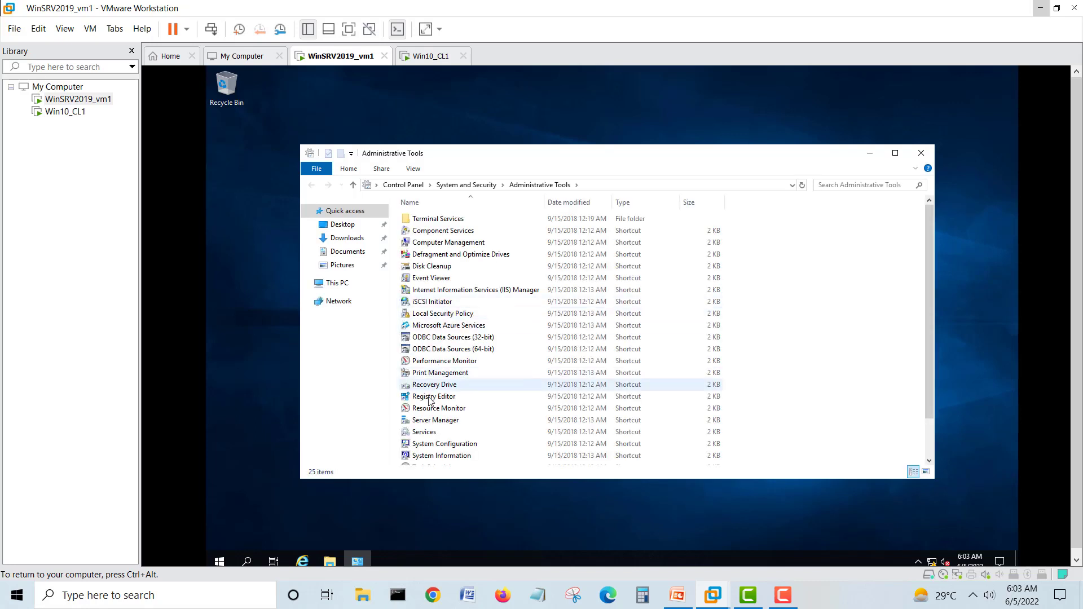
click(431, 433)
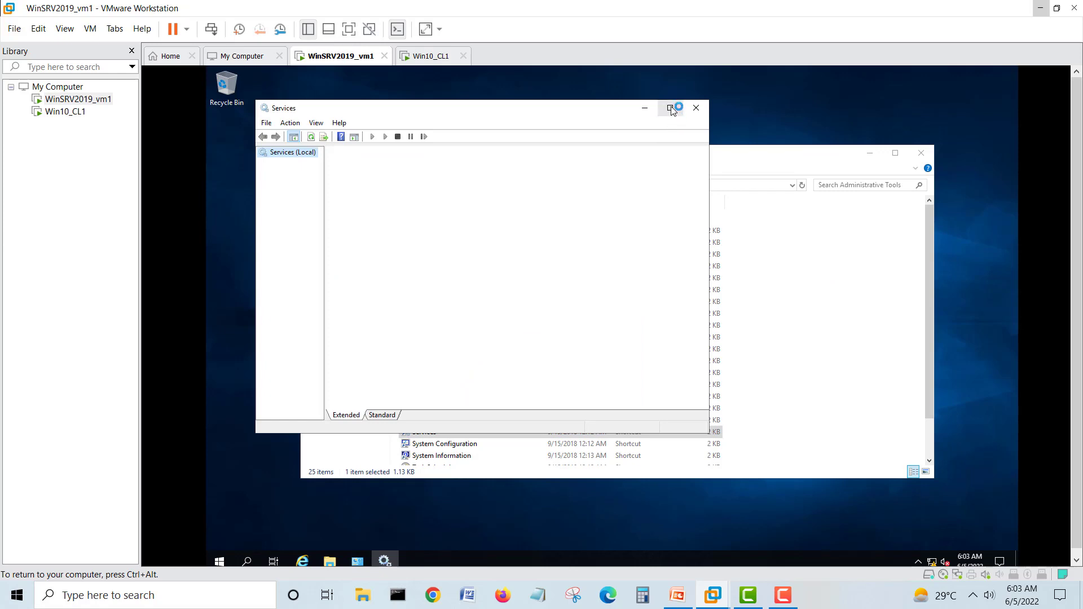
click(671, 109)
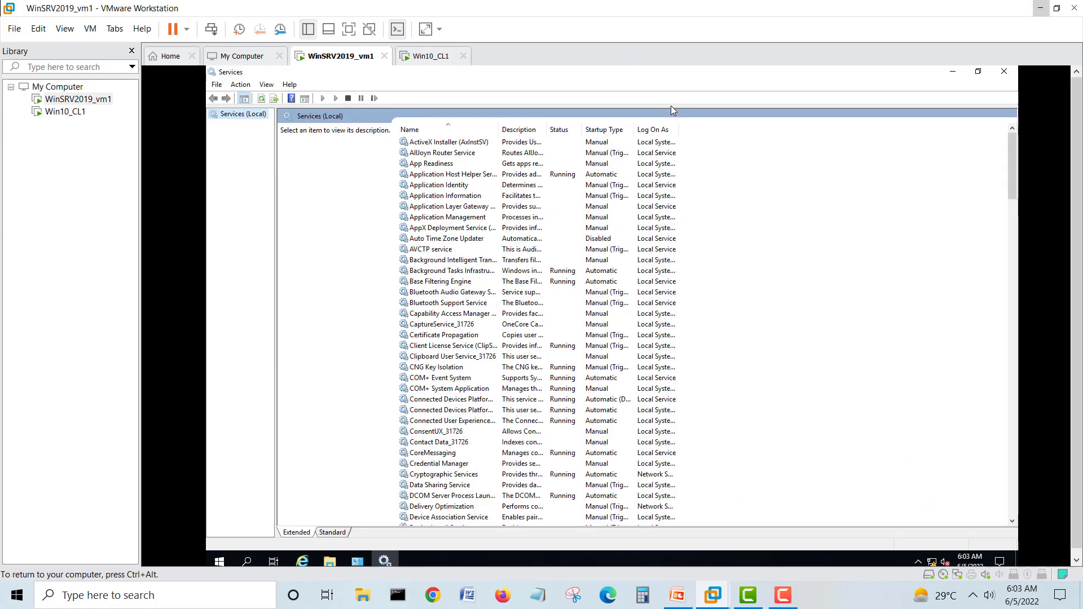
drag(500, 129, 551, 128)
- Confirm Microsoft FTP Service is Running with Automatic startup, then close Services and Administrative Tools
click(478, 260)
scroll(479, 261, down, 10)
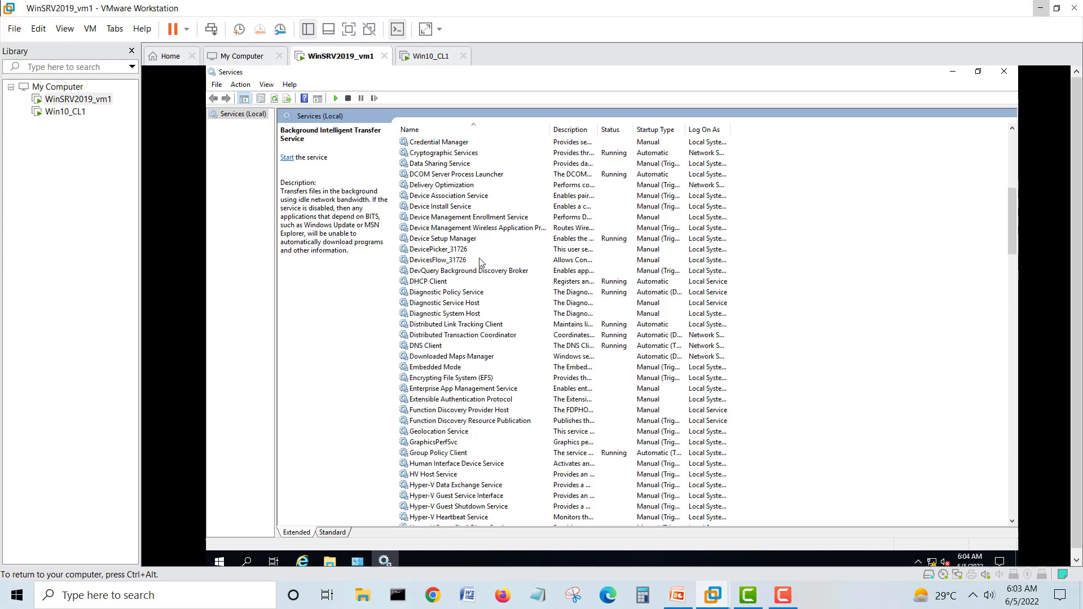
scroll(480, 261, down, 12)
scroll(478, 263, down, 1)
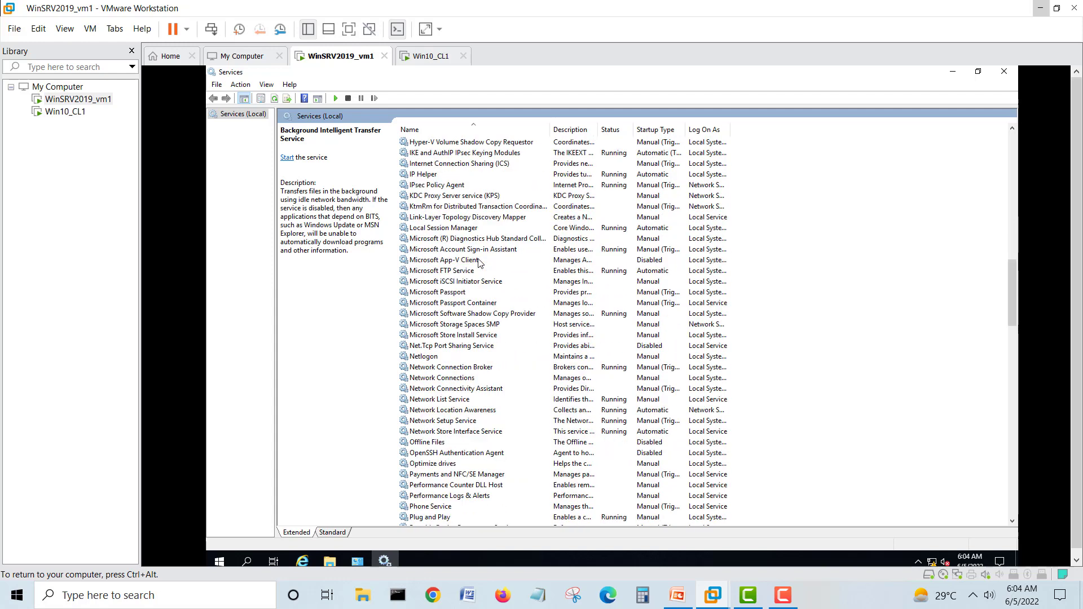
click(474, 272)
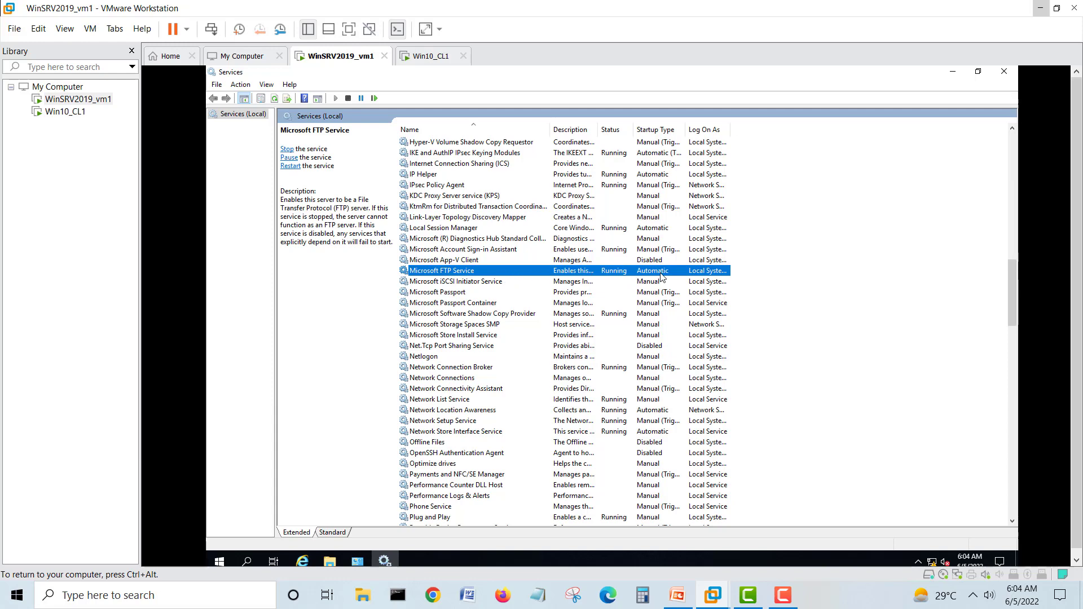
click(1004, 71)
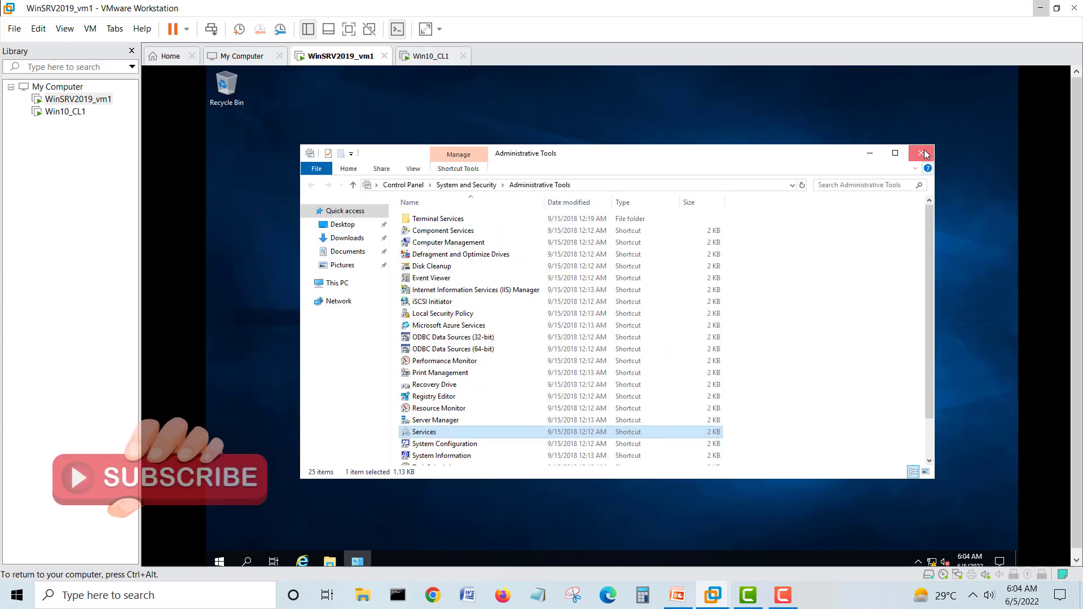
click(921, 153)
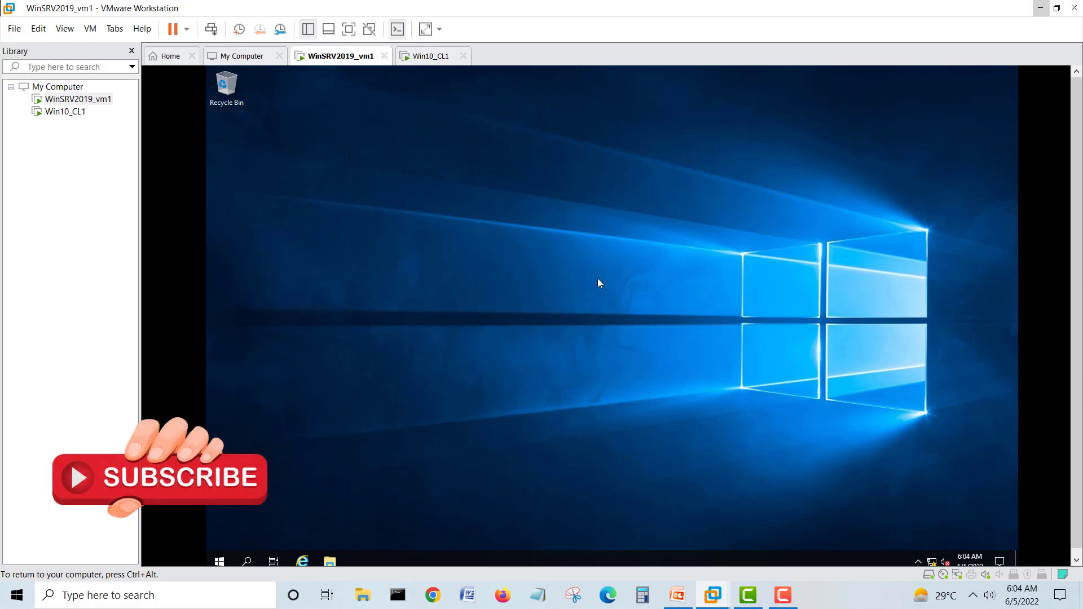
click(220, 562)
- Launch IIS Manager from Server Manager's Tools and show the WIN-04H1J2CH6FP server Home page
click(410, 242)
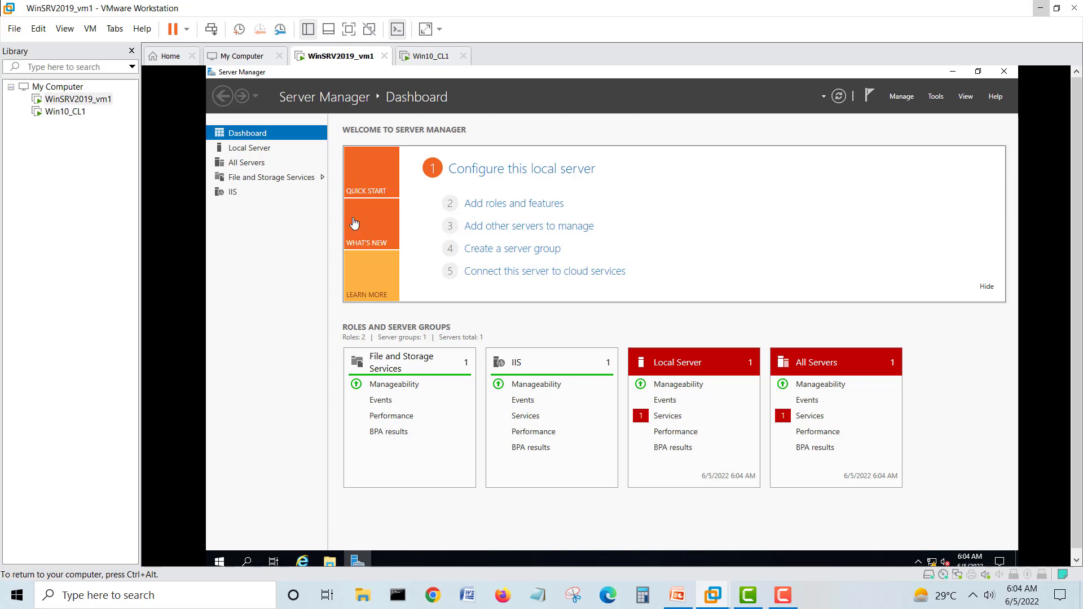
click(936, 97)
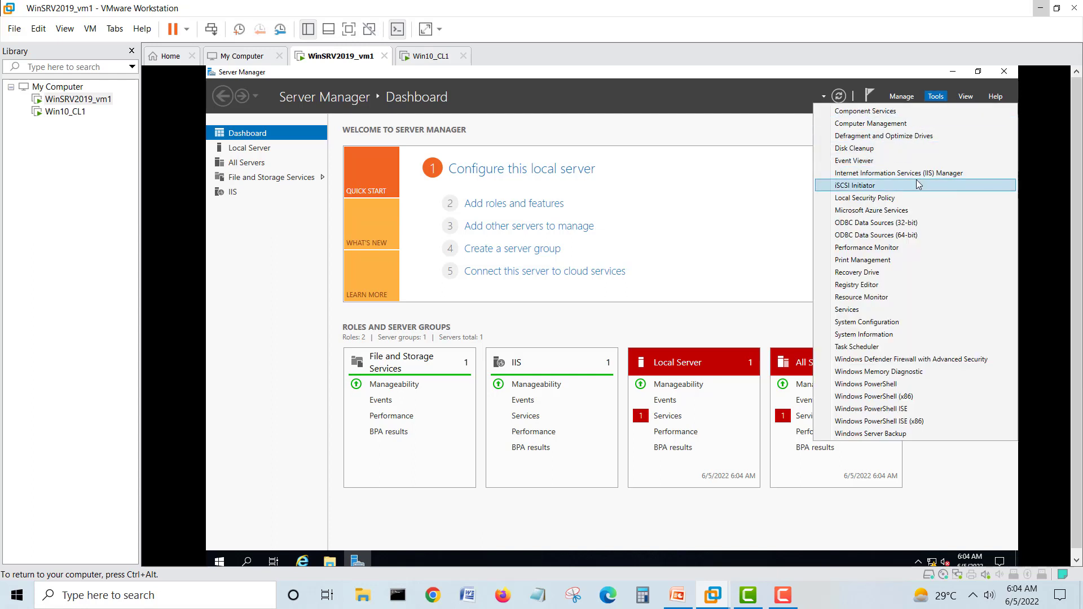
click(946, 177)
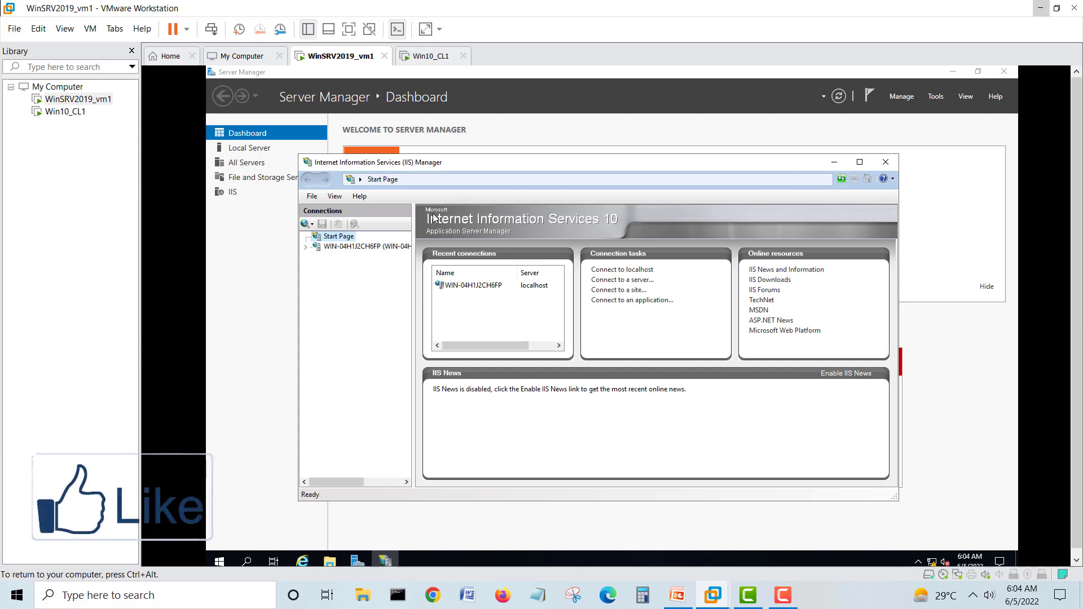
click(377, 249)
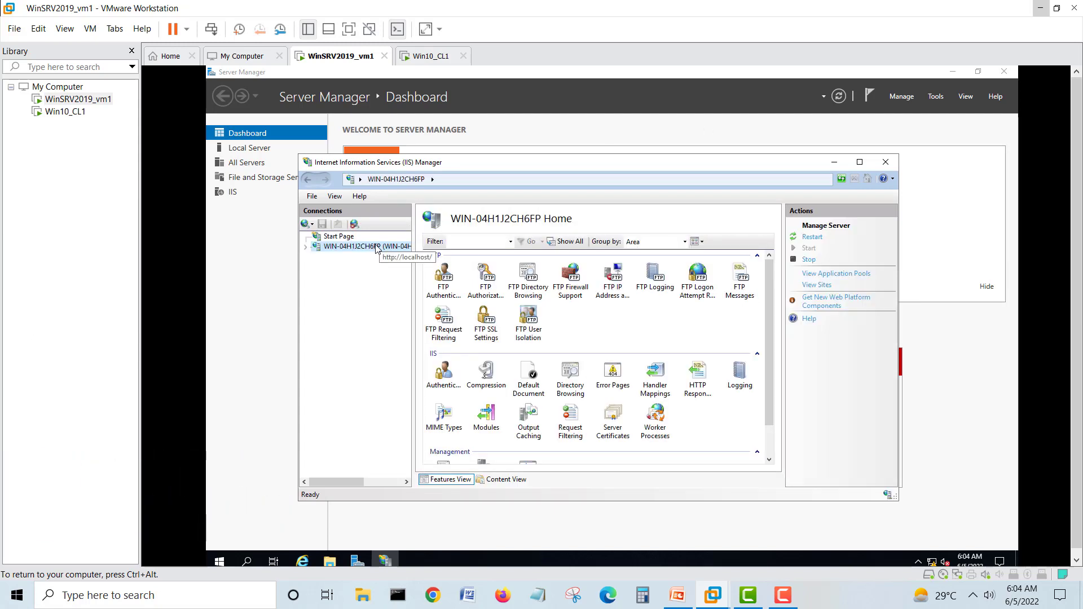
- Set FTP Firewall Support's data channel port range to 2000-4000 and apply it
double_click(576, 291)
double_click(459, 274)
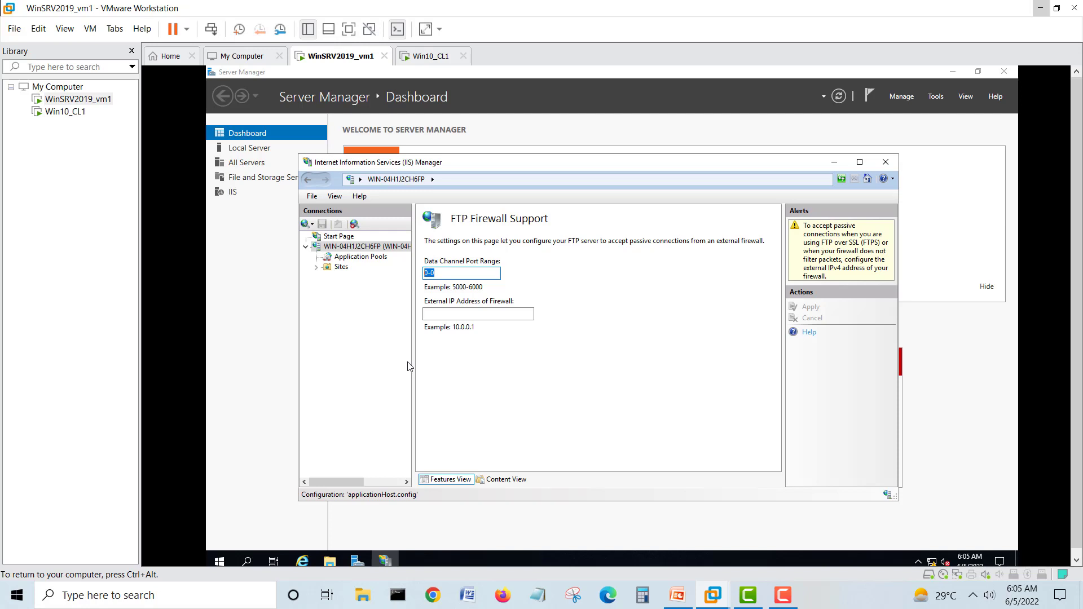
text(2000-4000)
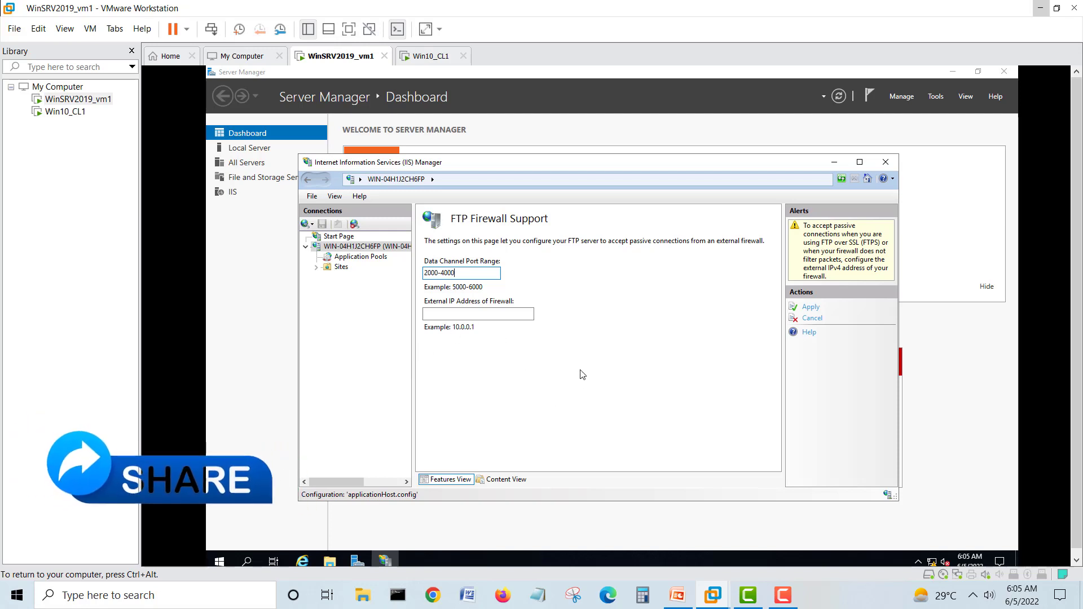
click(808, 310)
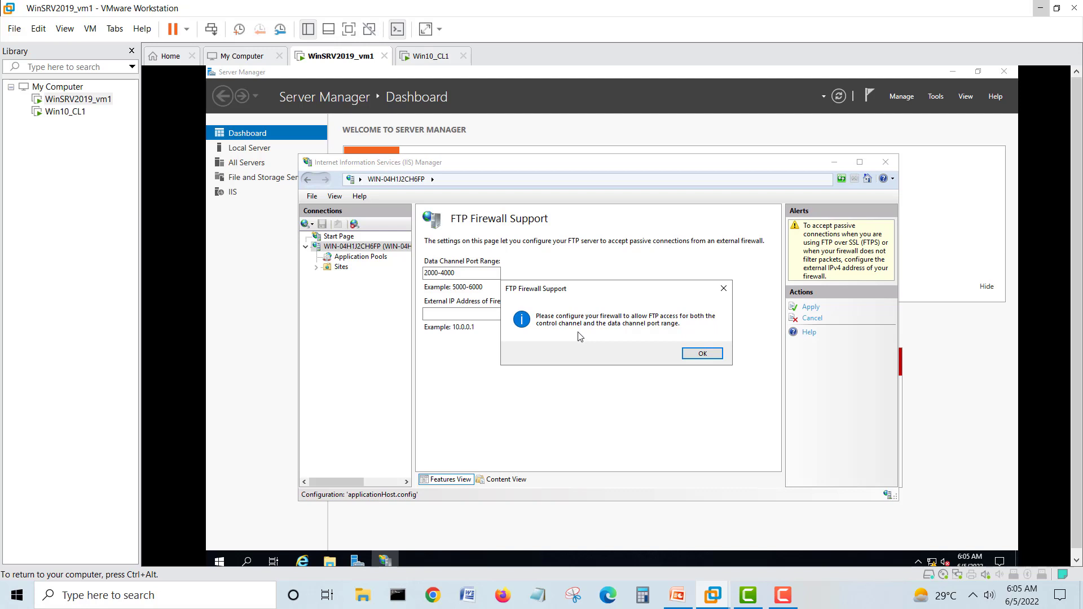
click(697, 354)
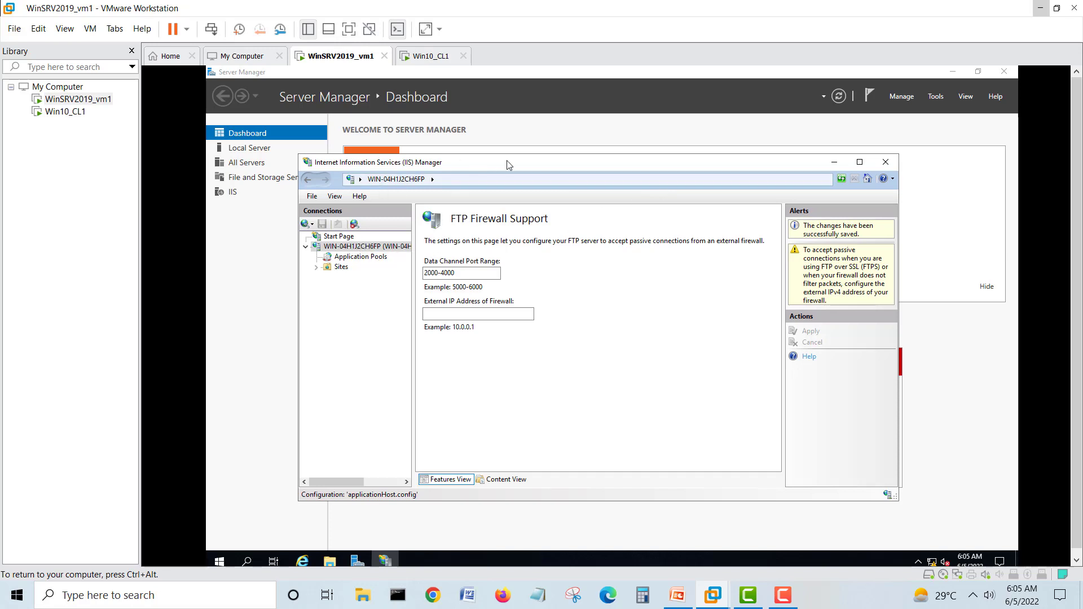
click(861, 163)
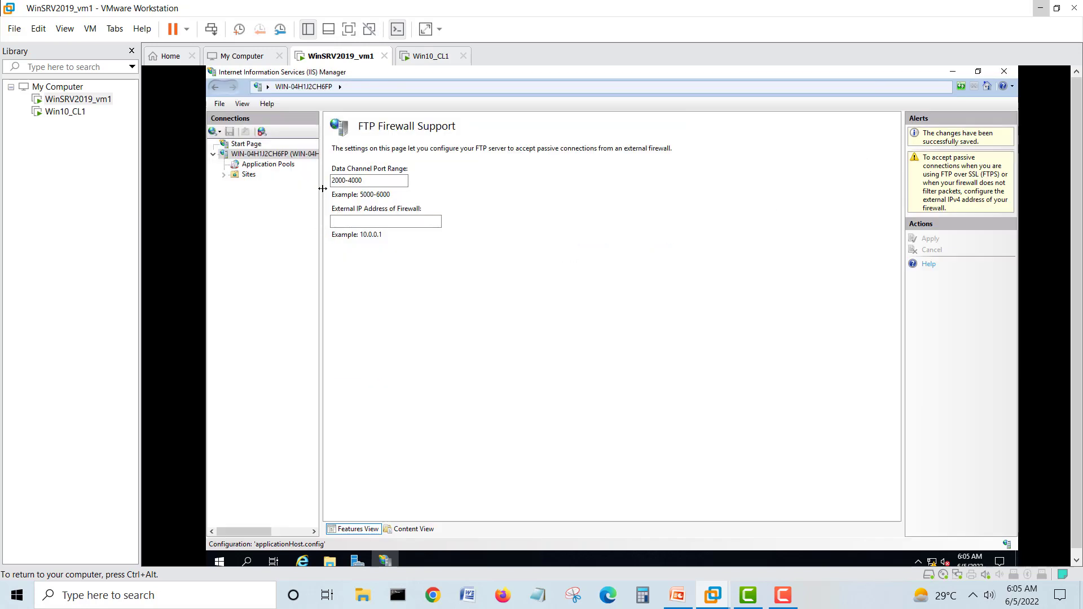
- Widen the Connections pane and choose Add FTP Site from the server node's context menu
drag(320, 191, 401, 195)
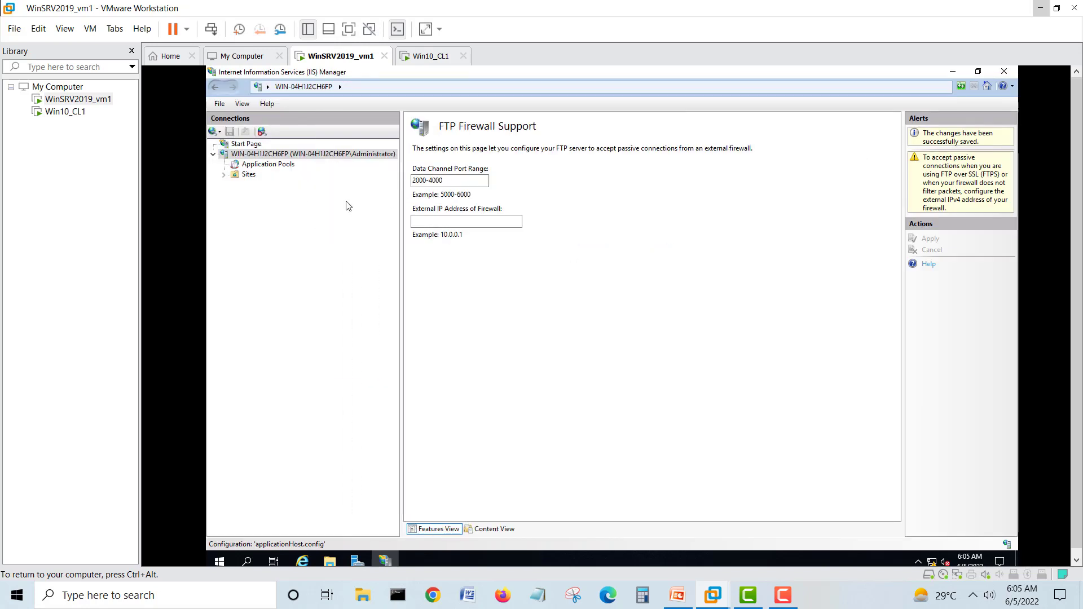
click(276, 166)
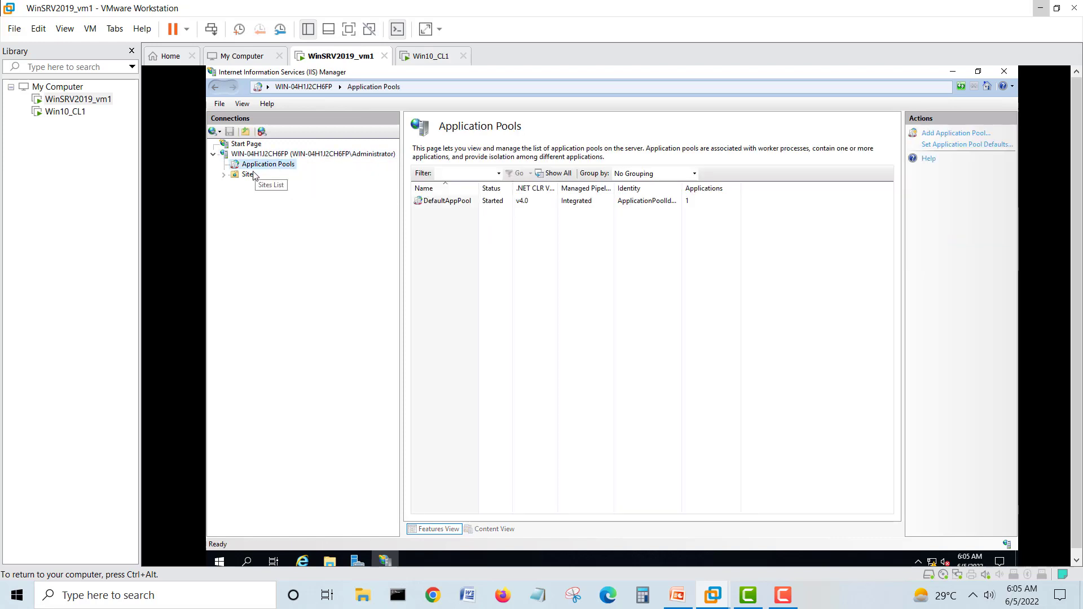
click(251, 175)
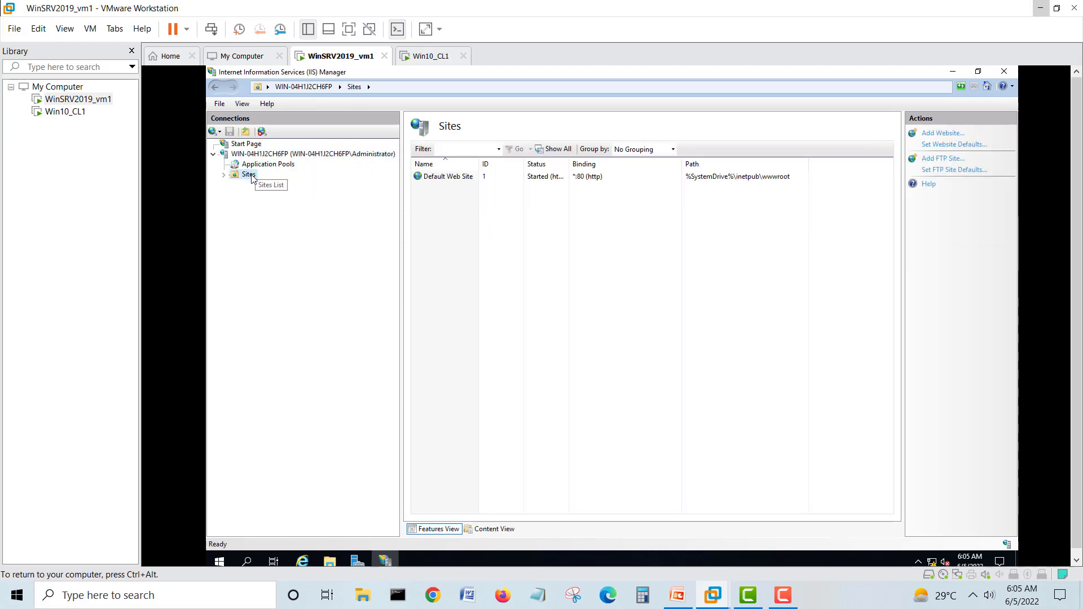
click(265, 159)
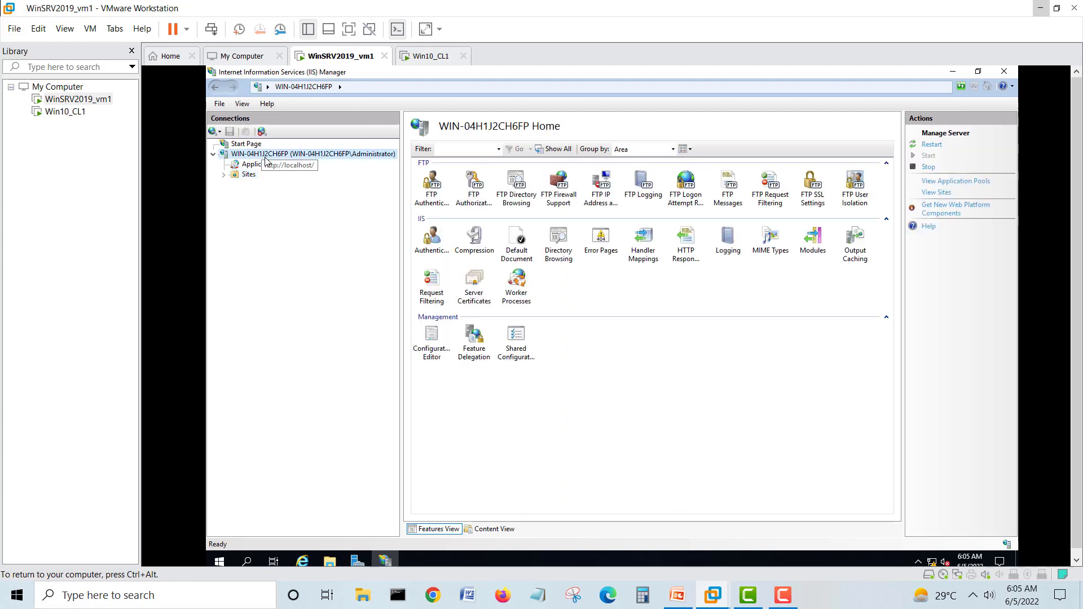
right_click(265, 157)
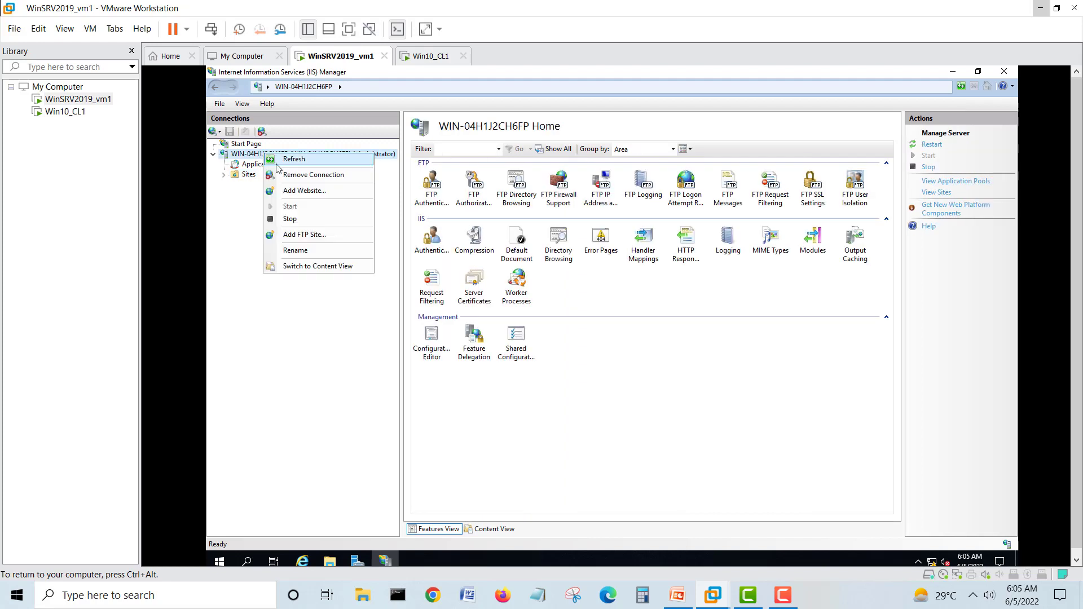
click(314, 235)
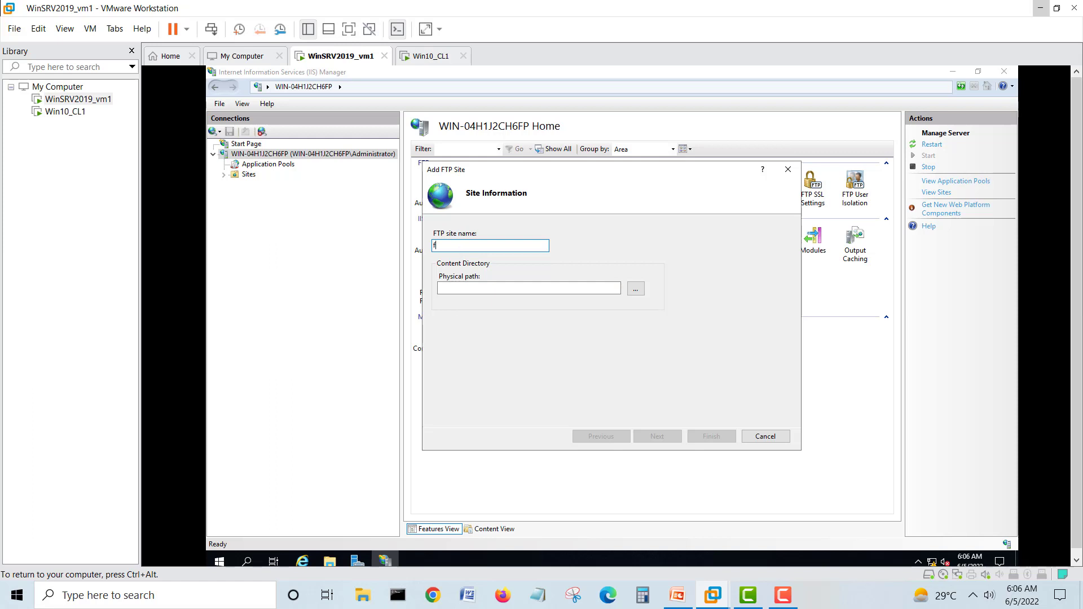
- Name the FTP site ftp_ser01 with physical path C:\inetpub\ftproot and continue
text(p_ser01)
click(640, 292)
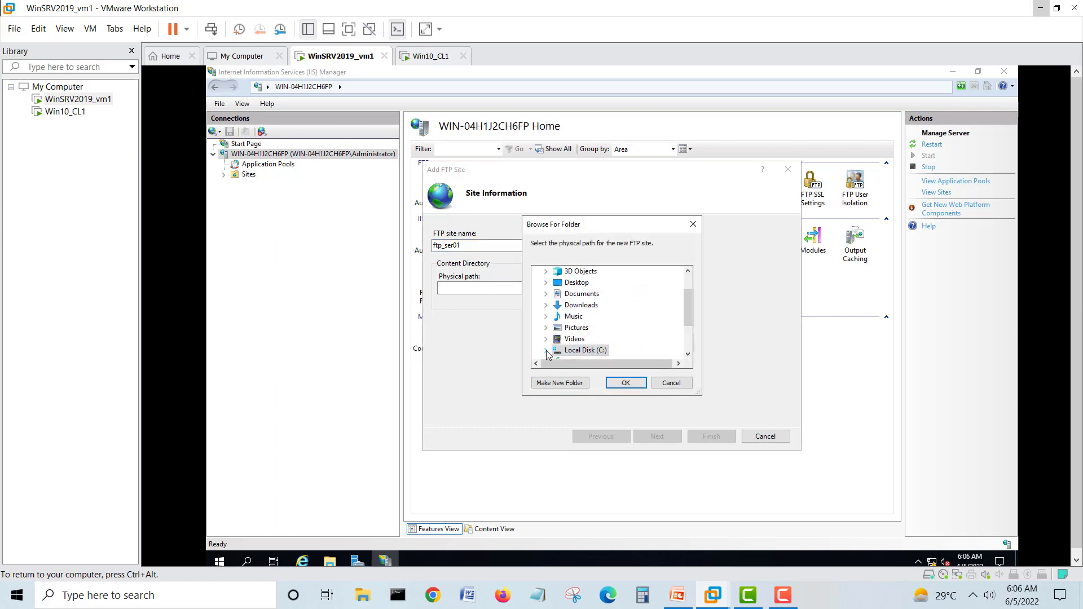
click(546, 351)
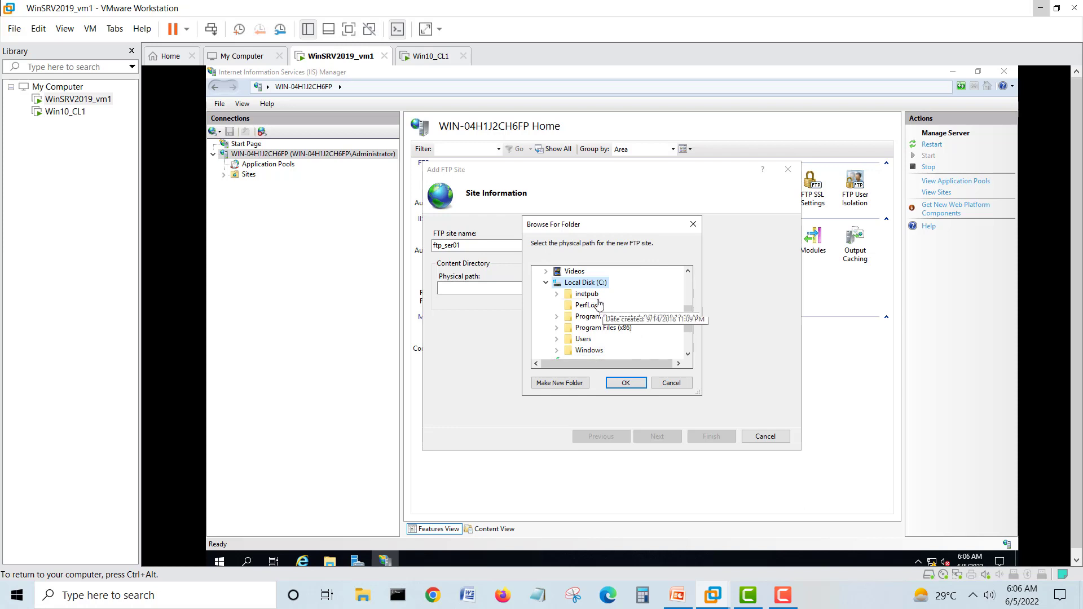
click(556, 294)
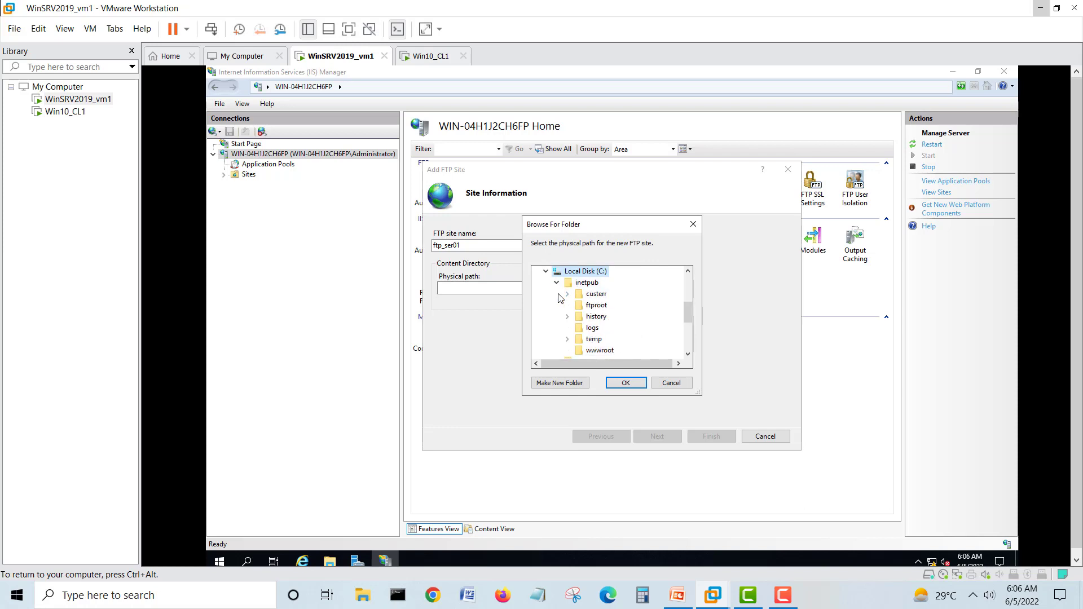
click(597, 306)
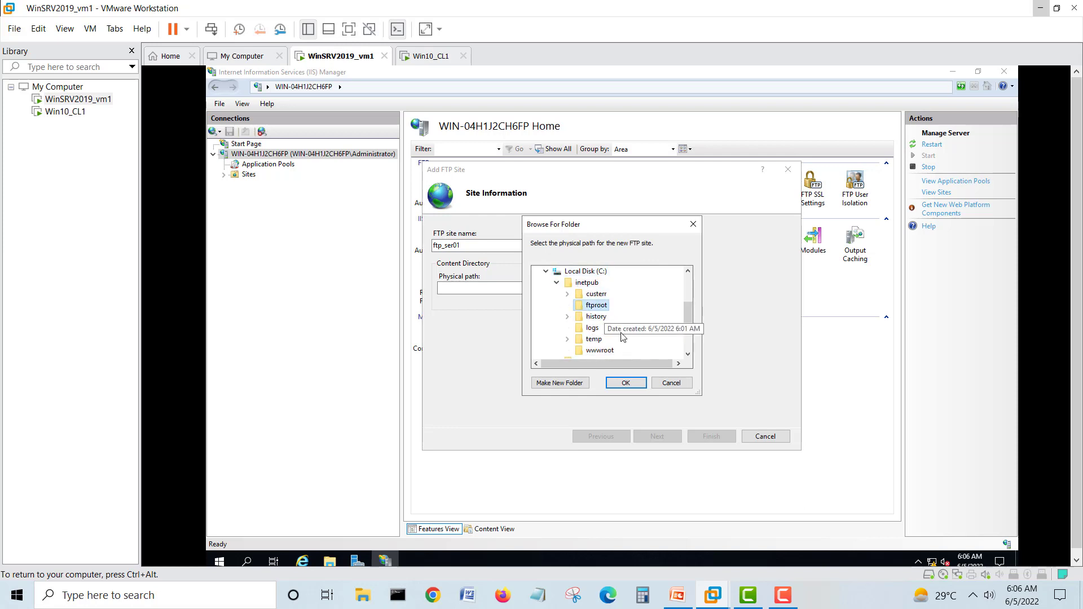
click(625, 384)
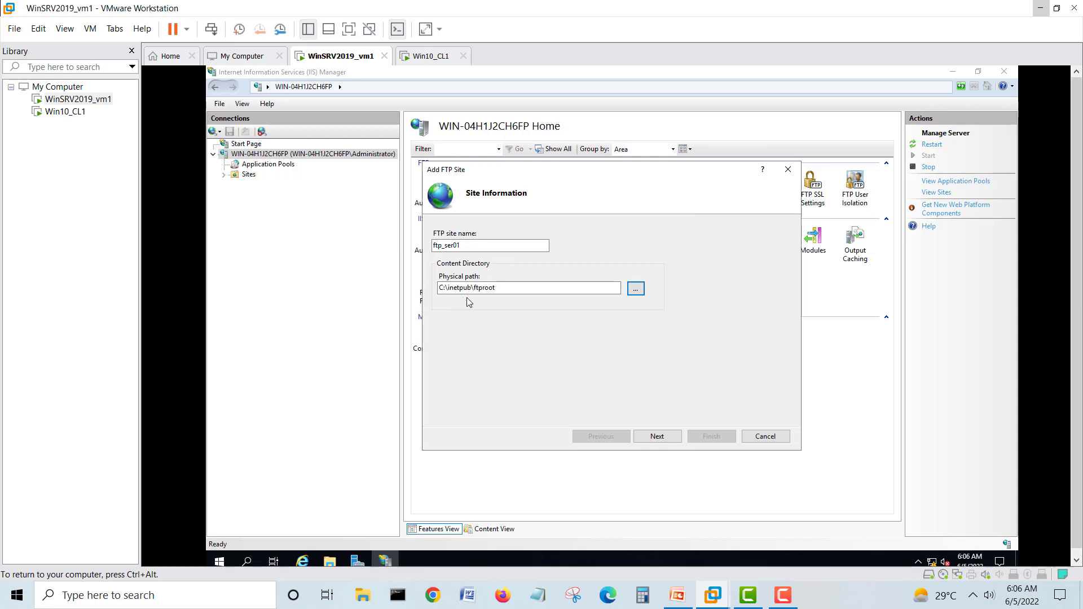
click(662, 439)
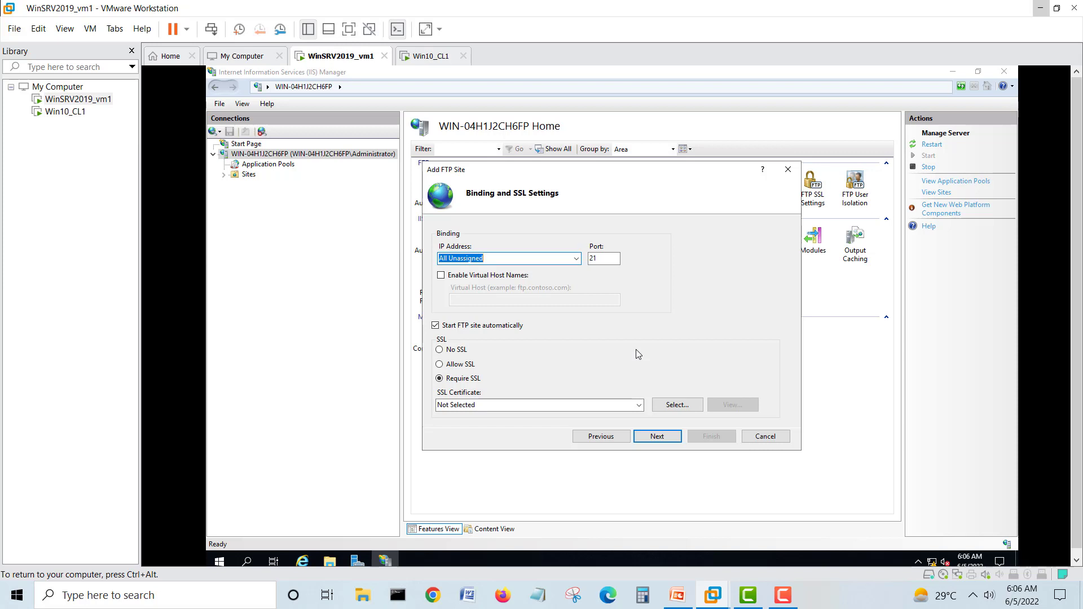
- Bind the site to IP 192.168.0.10 on port 21 with No SSL
click(440, 350)
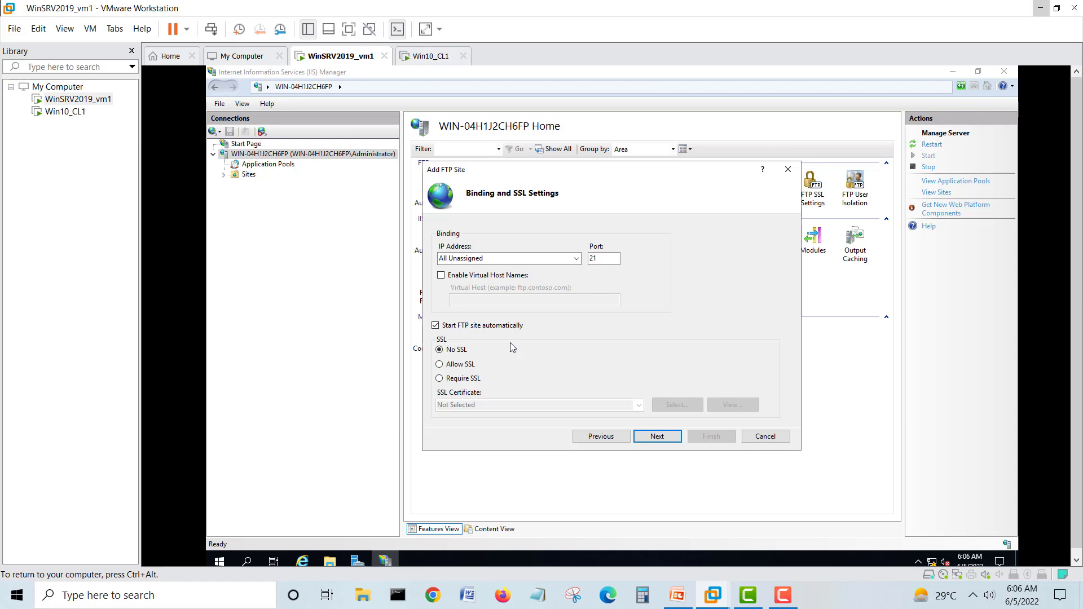
click(578, 261)
click(490, 279)
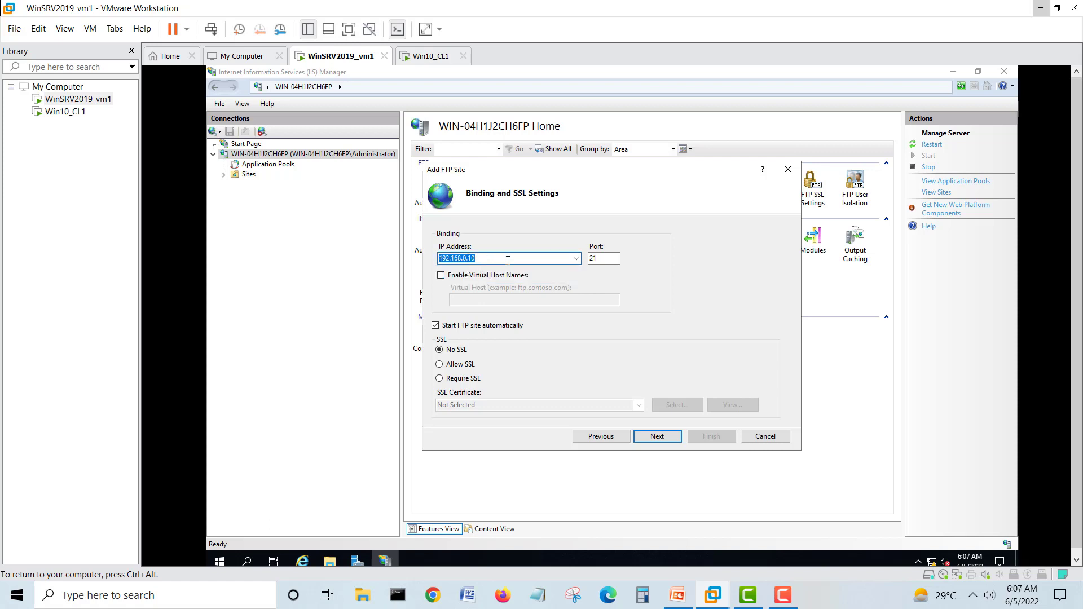
click(604, 258)
double_click(593, 258)
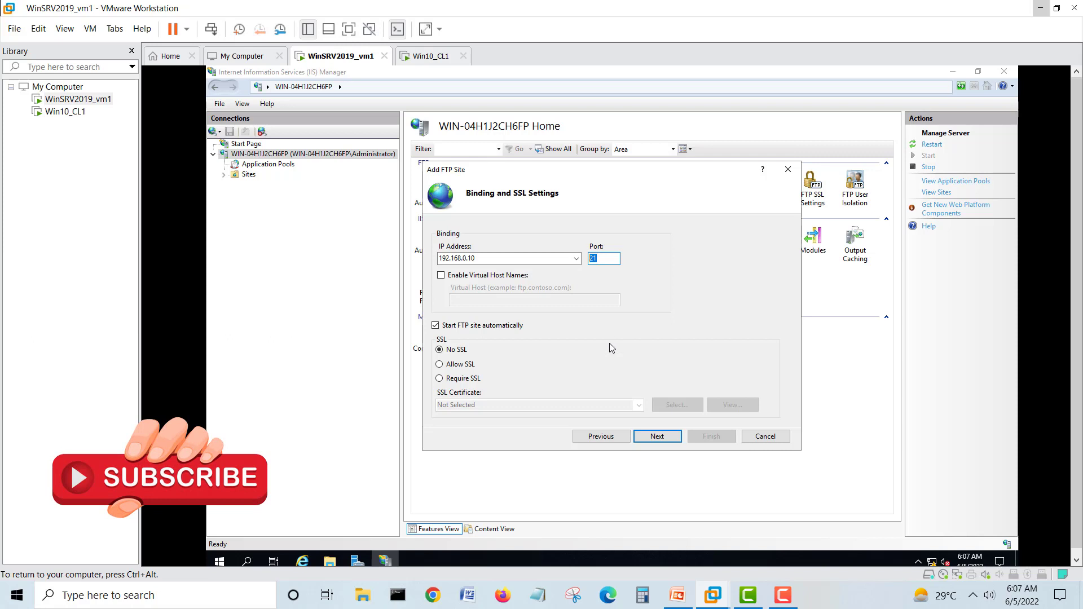
click(660, 435)
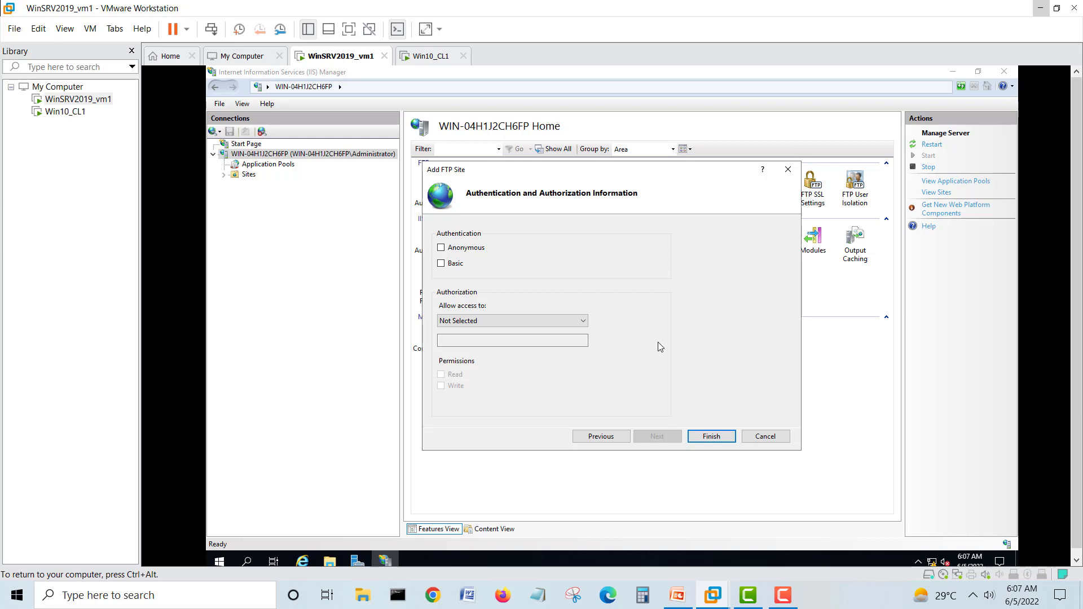
- Enable Basic authentication, give All users Read and Write permission, and finish creating ftp_ser01
click(442, 263)
click(480, 321)
click(469, 342)
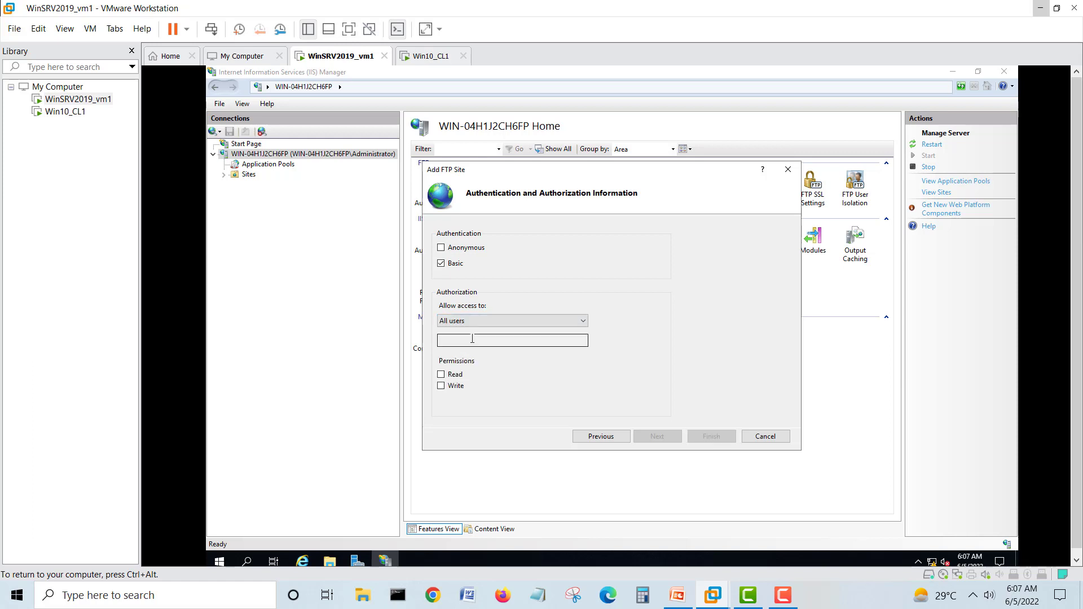
click(441, 374)
click(441, 386)
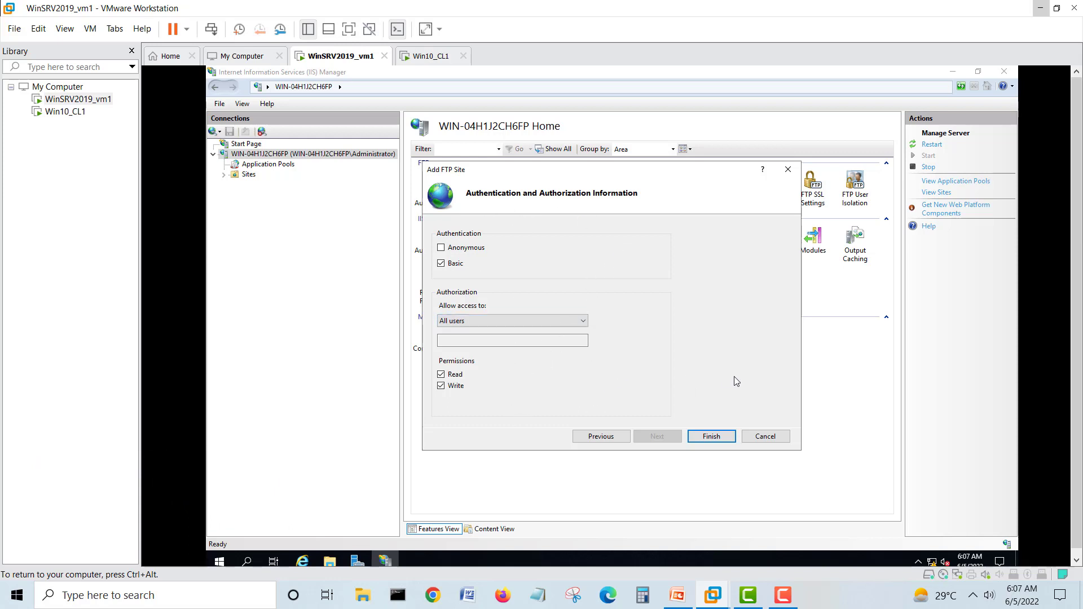
click(711, 441)
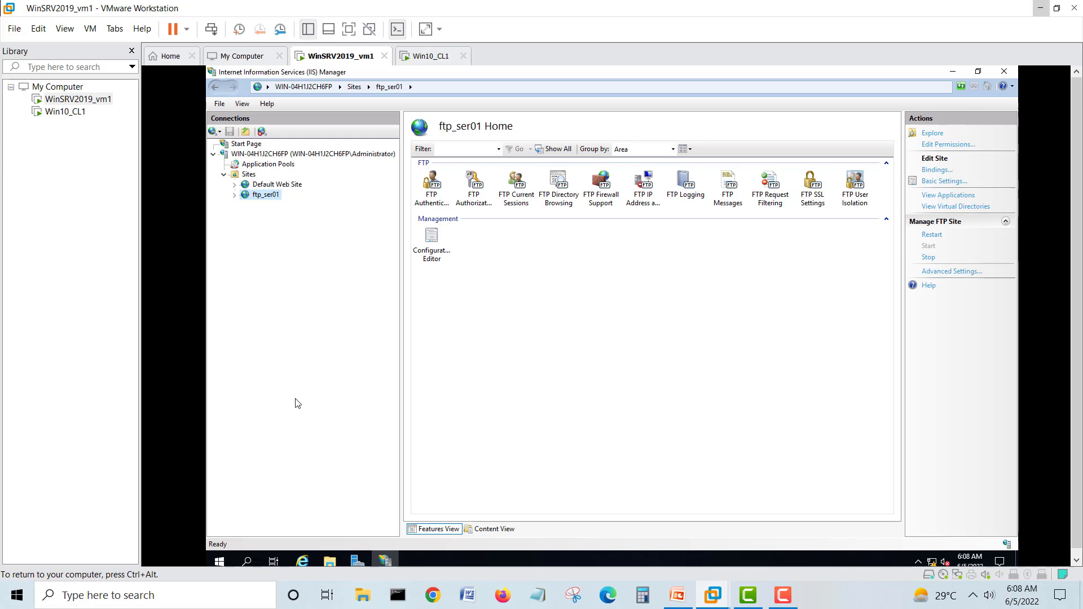
click(219, 561)
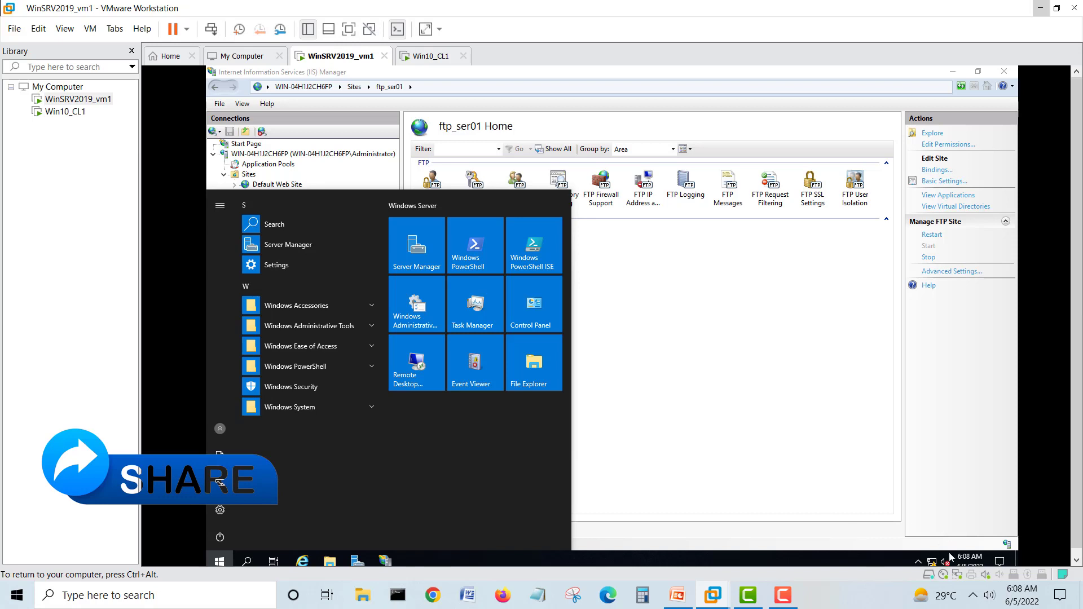
right_click(932, 562)
click(930, 543)
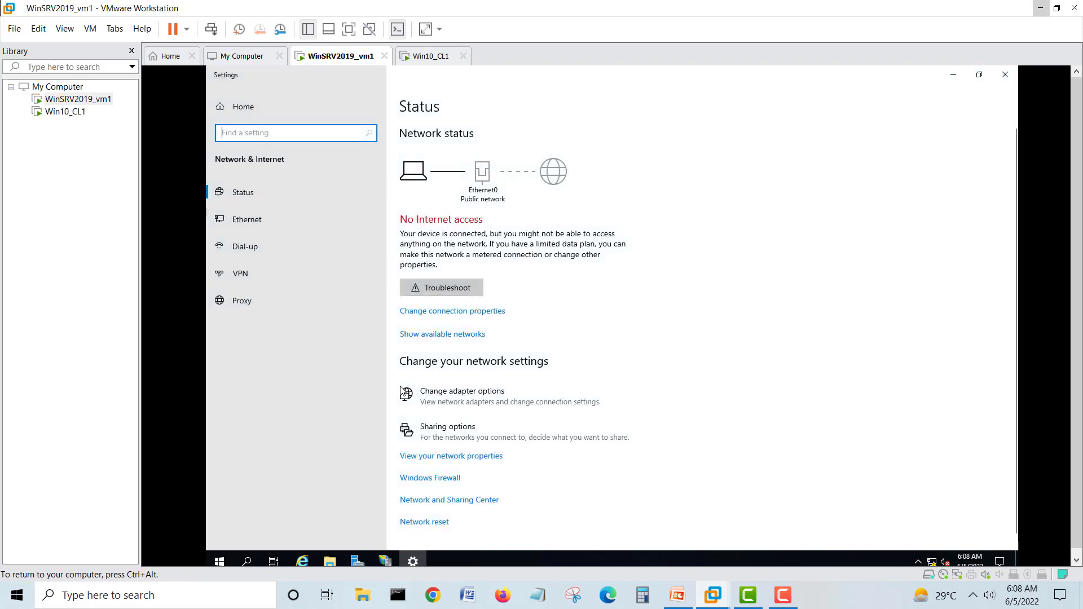
click(442, 478)
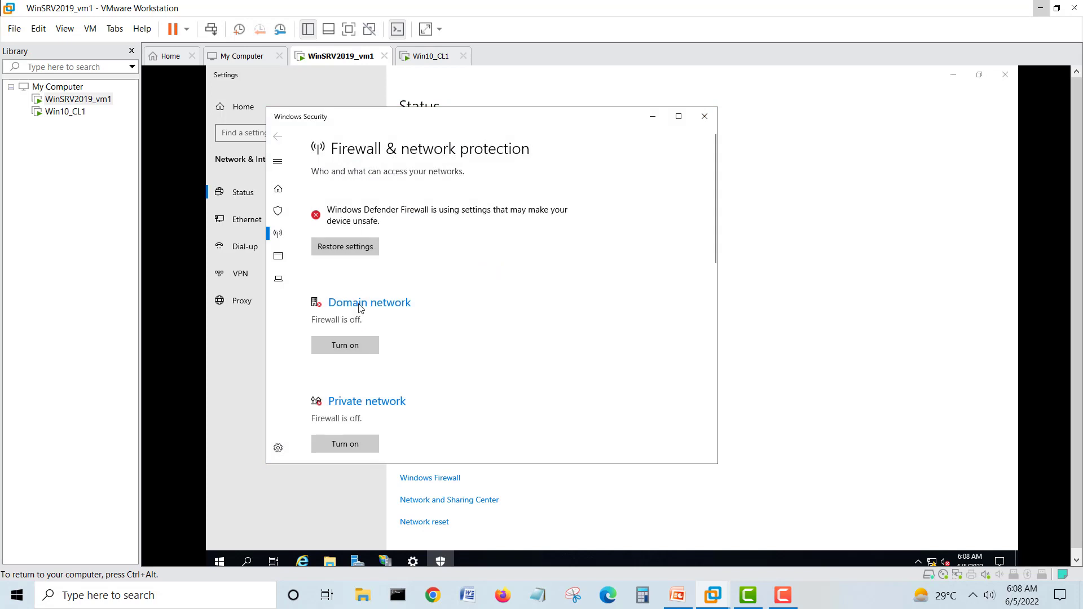
scroll(510, 237, down, 1)
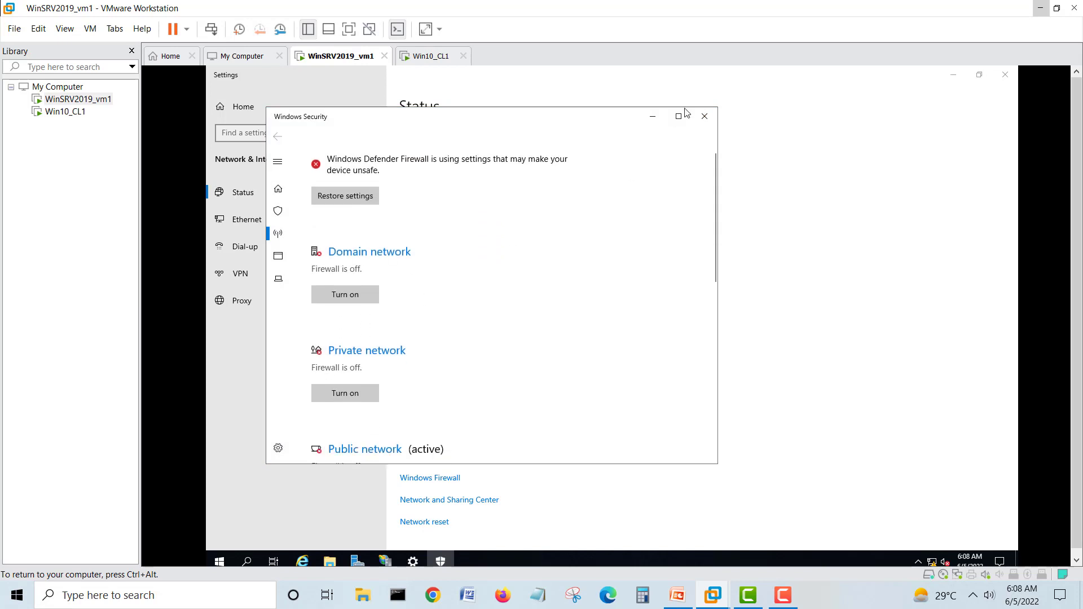
click(705, 117)
click(1016, 80)
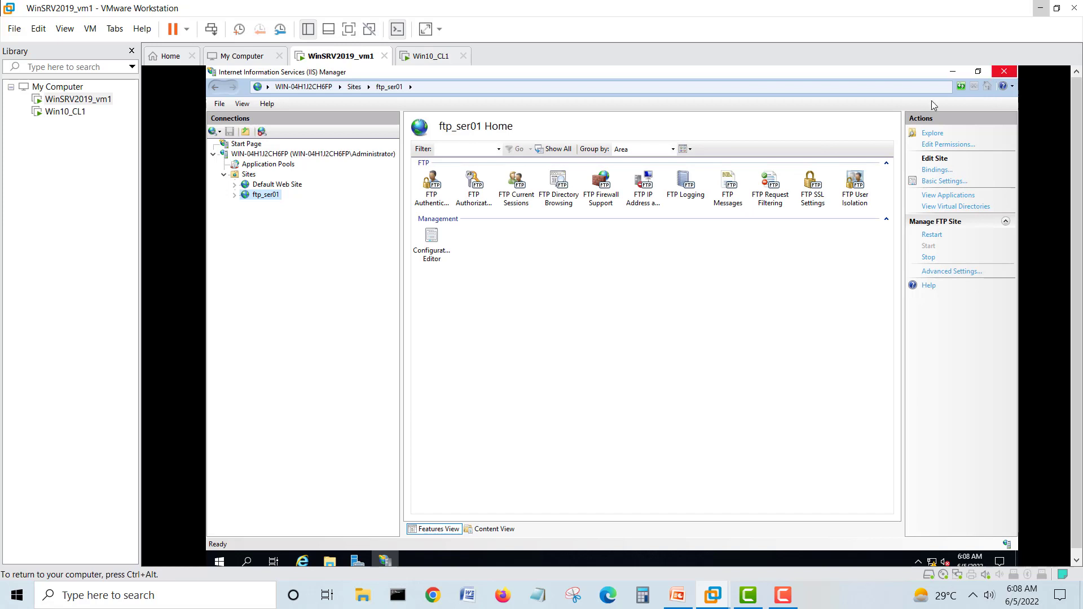
click(221, 562)
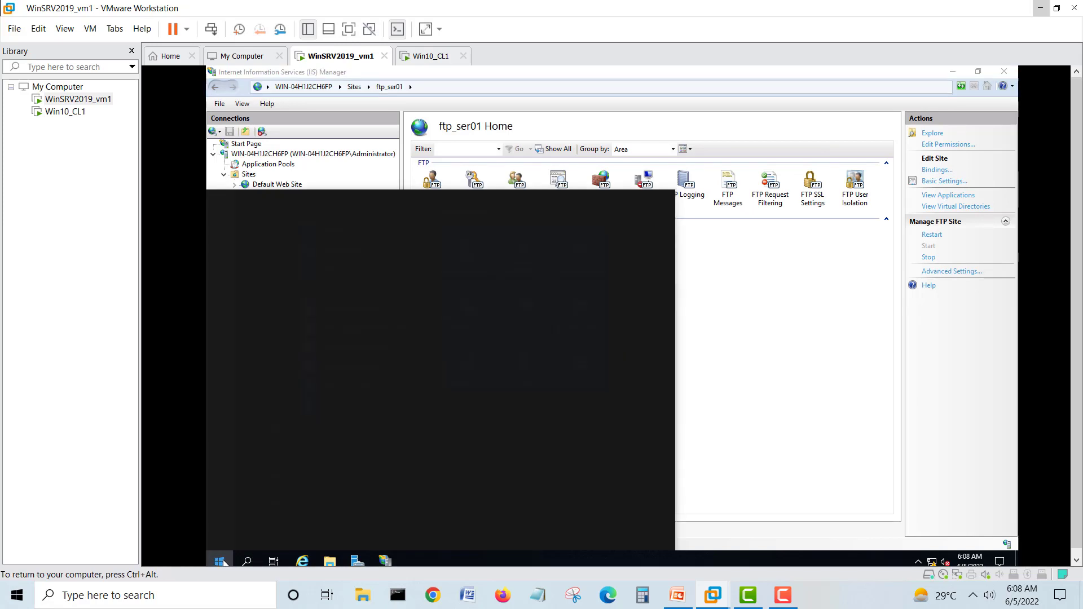
text(firewall)
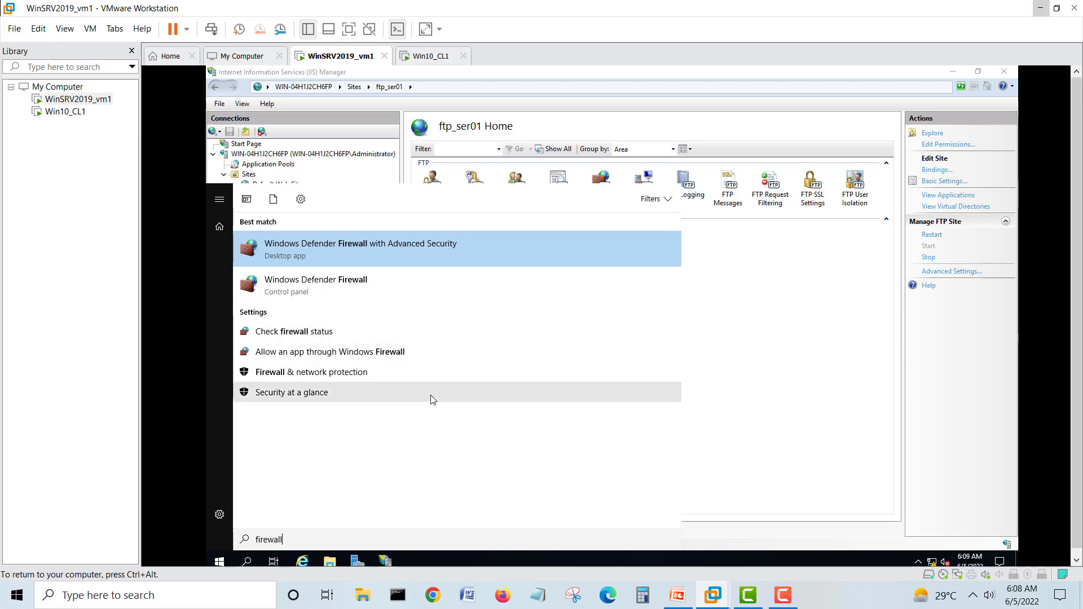
click(339, 352)
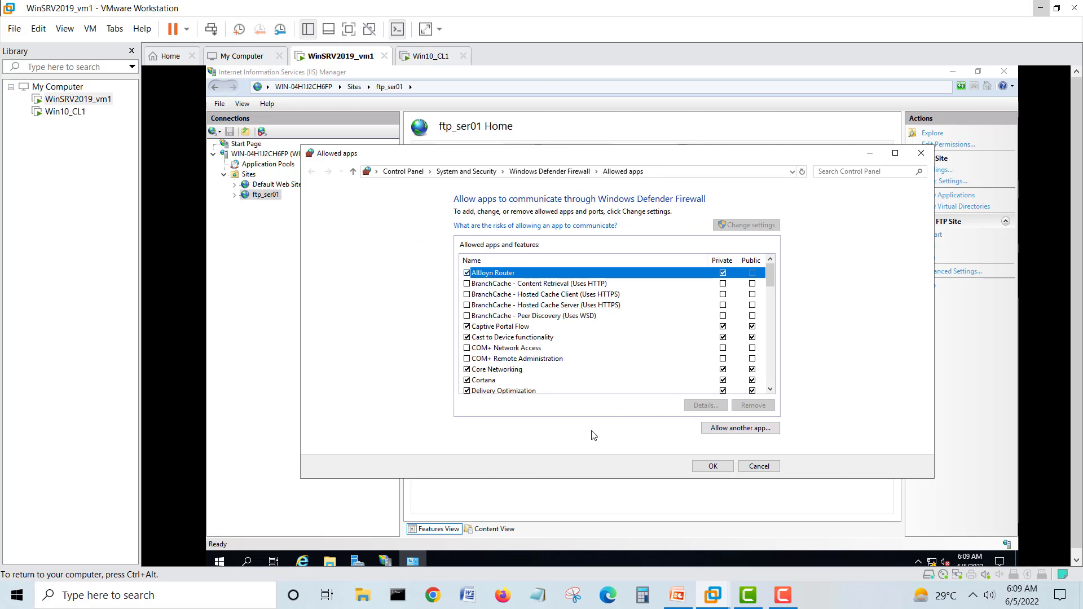
scroll(634, 339, down, 2)
scroll(633, 339, down, 10)
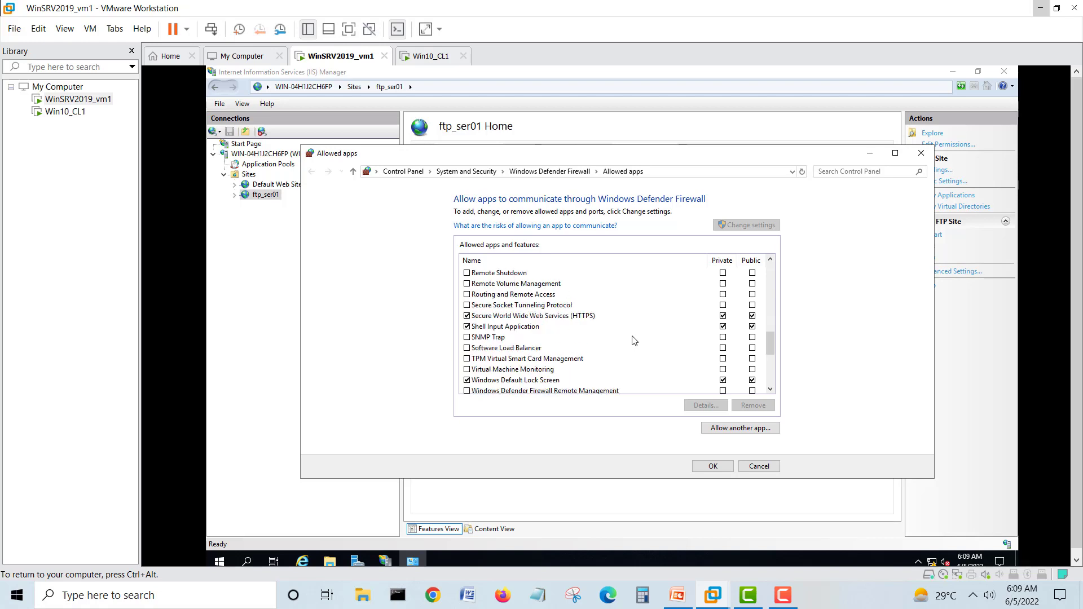
scroll(633, 340, down, 2)
scroll(634, 340, down, 3)
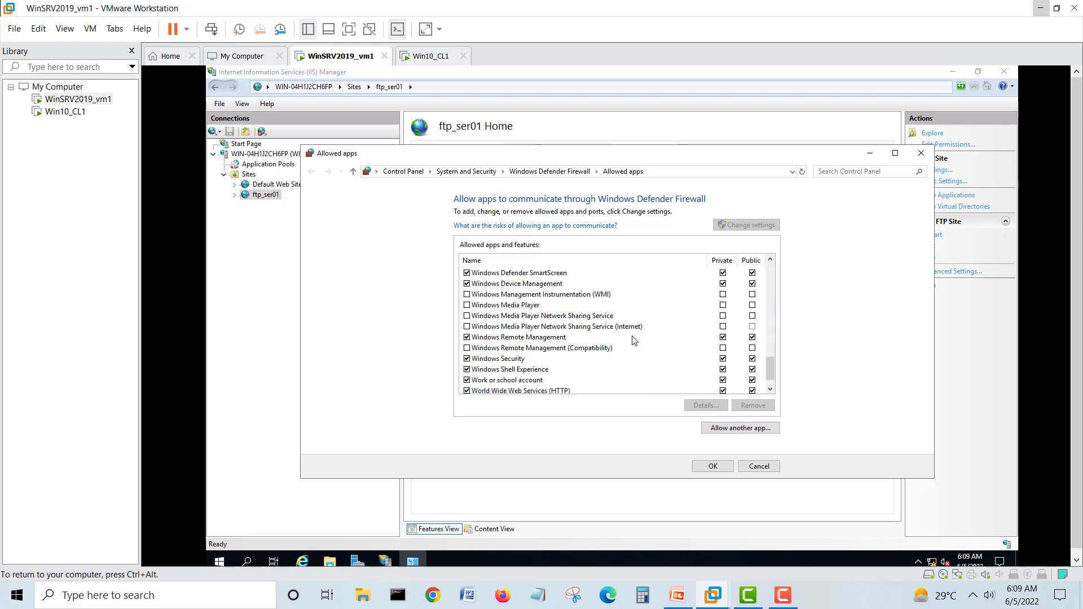
scroll(634, 339, up, 12)
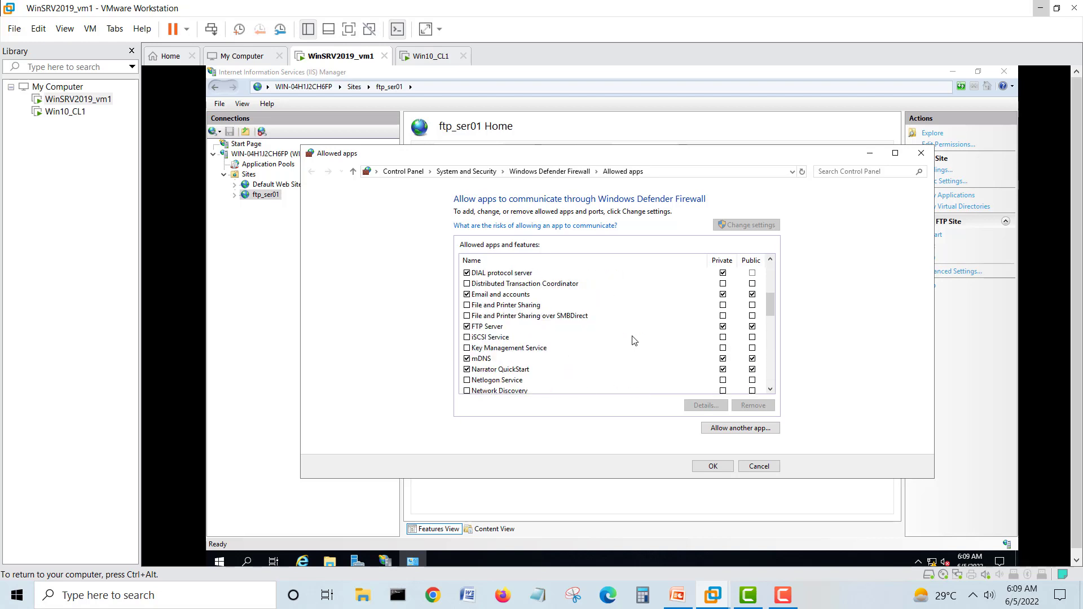
click(759, 466)
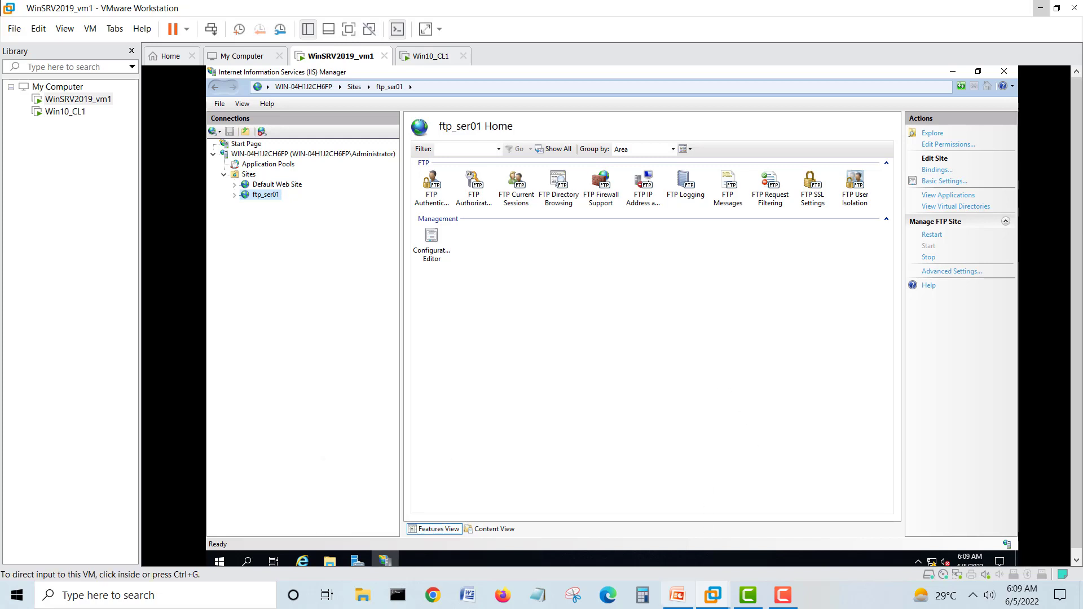
- In the PowerPoint network diagram, add a two-line 'ftp' / '21' text box below the left connector
click(1041, 8)
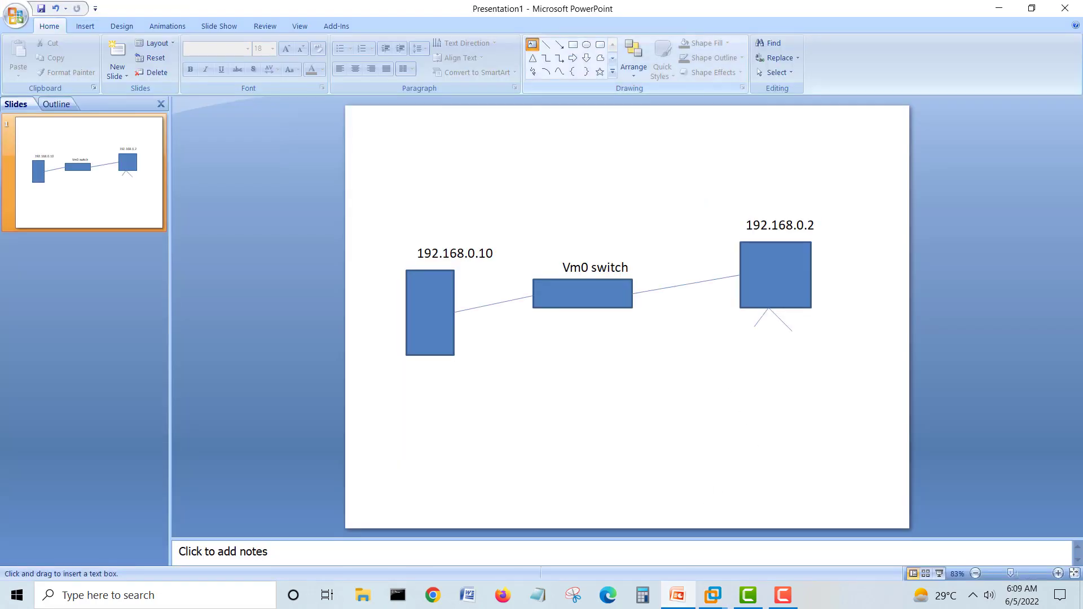
click(473, 342)
text(ftp)
key(Return)
text(21)
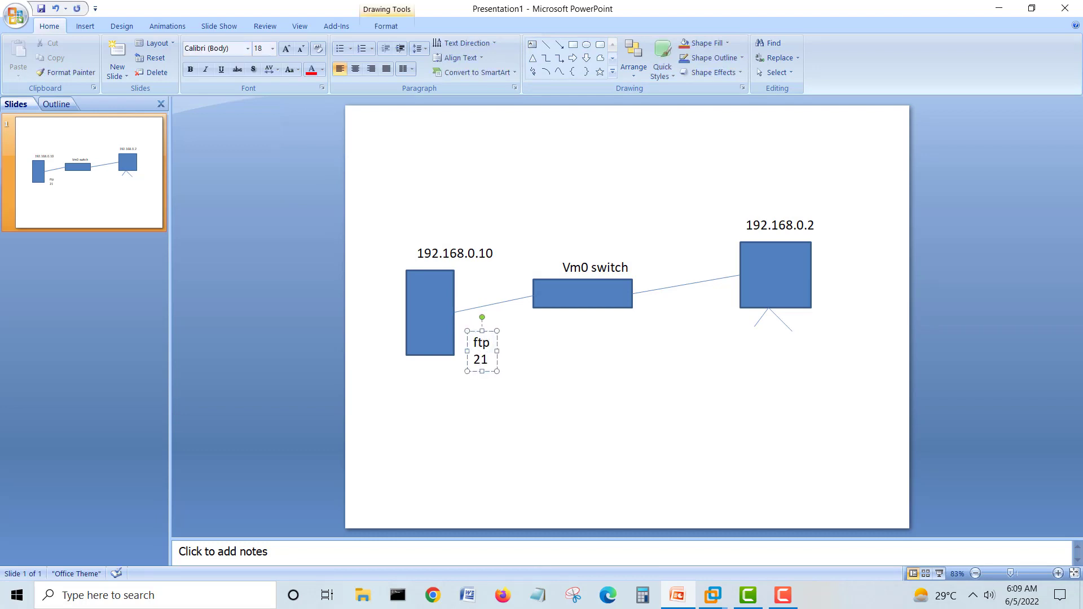
- Nudge the ftp 21 label beside the 192.168.0.10 box, then minimize PowerPoint
click(524, 390)
click(478, 343)
drag(475, 331, 469, 321)
click(530, 373)
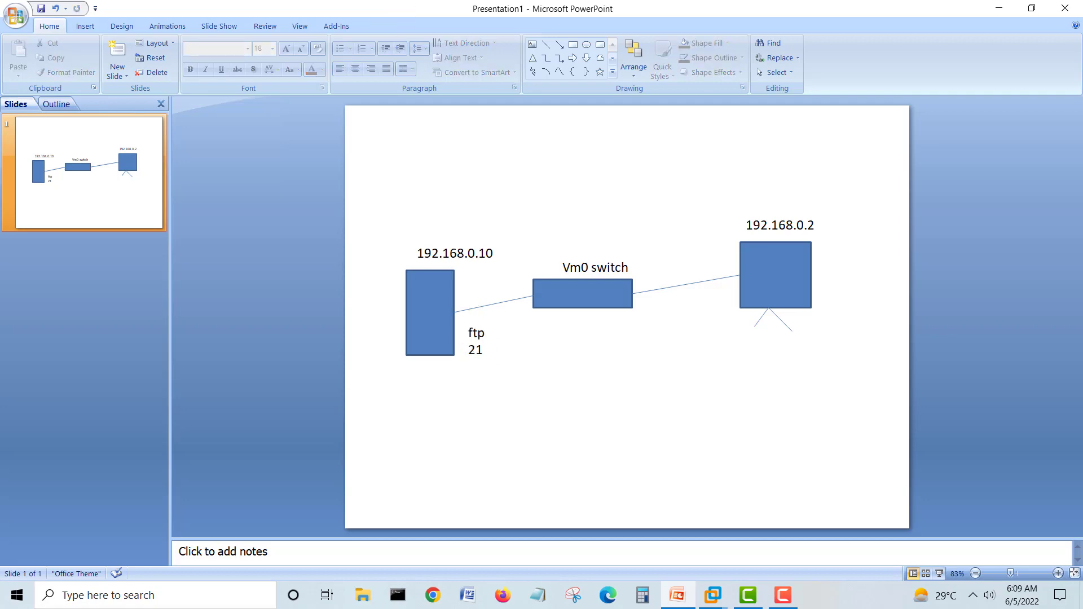
click(998, 8)
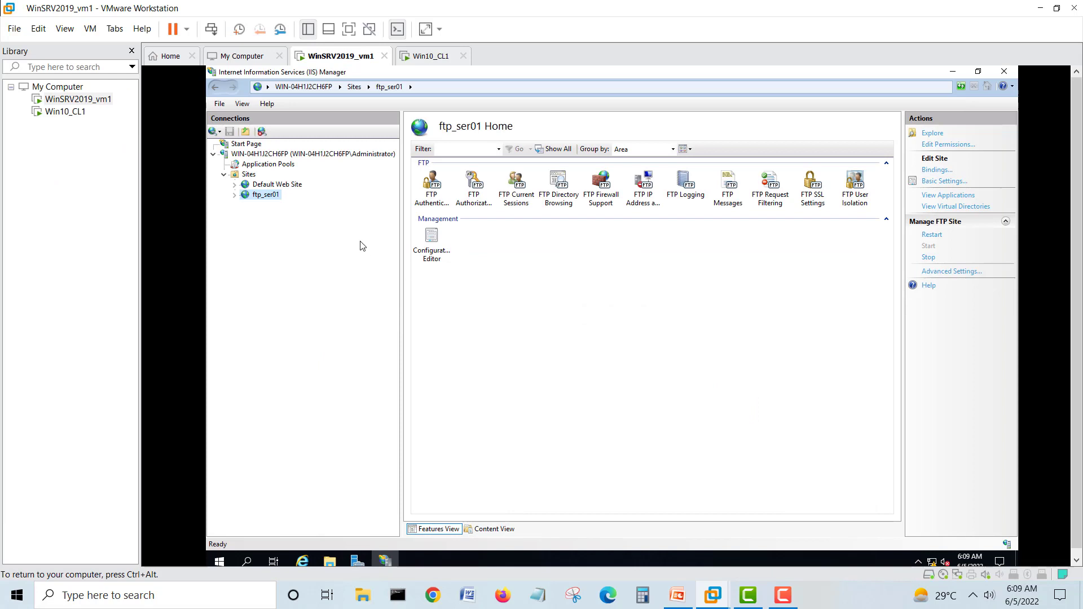
- Restart the ftp_ser01 FTP site in IIS Manager
right_click(265, 195)
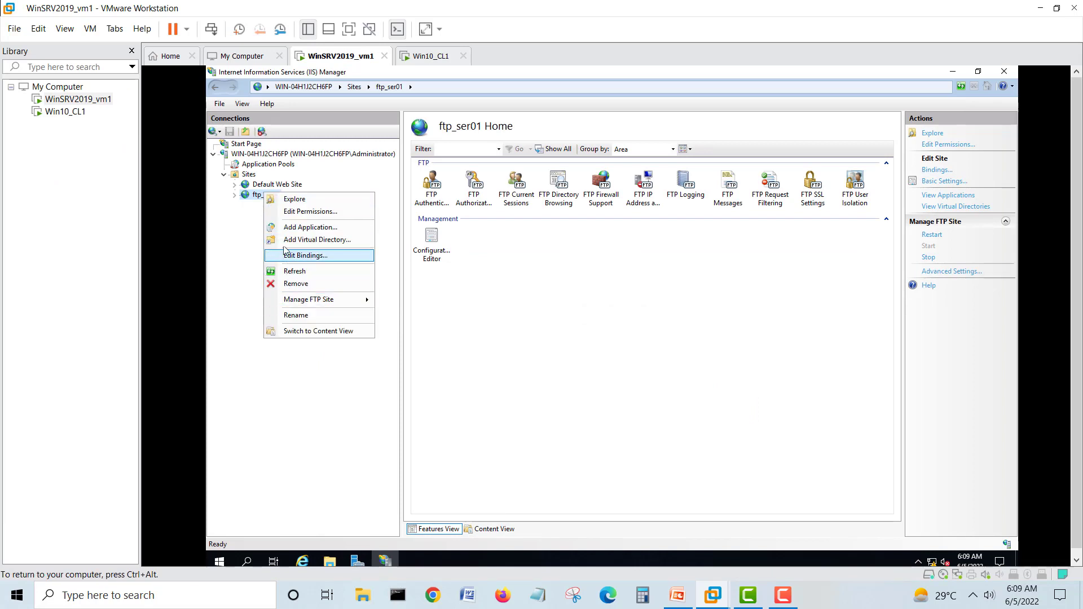
click(247, 236)
right_click(265, 196)
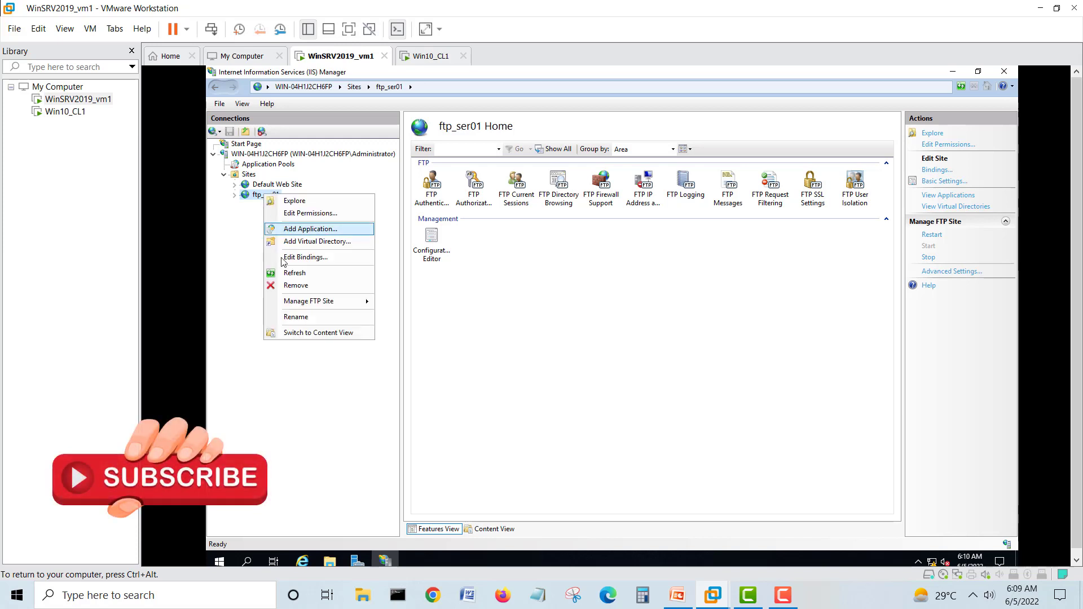
mouse_move(311, 302)
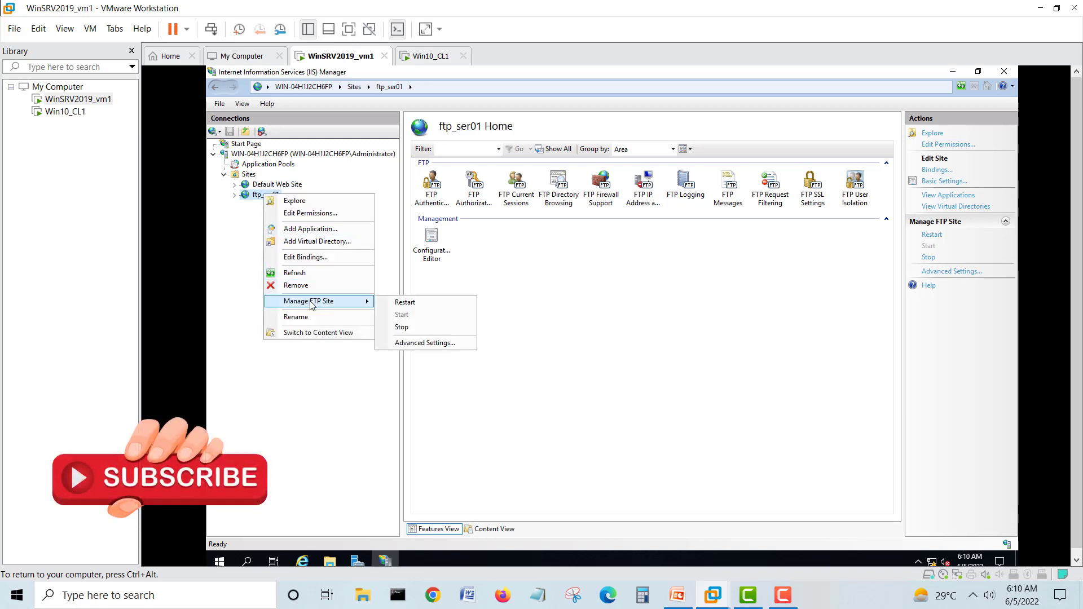
click(399, 303)
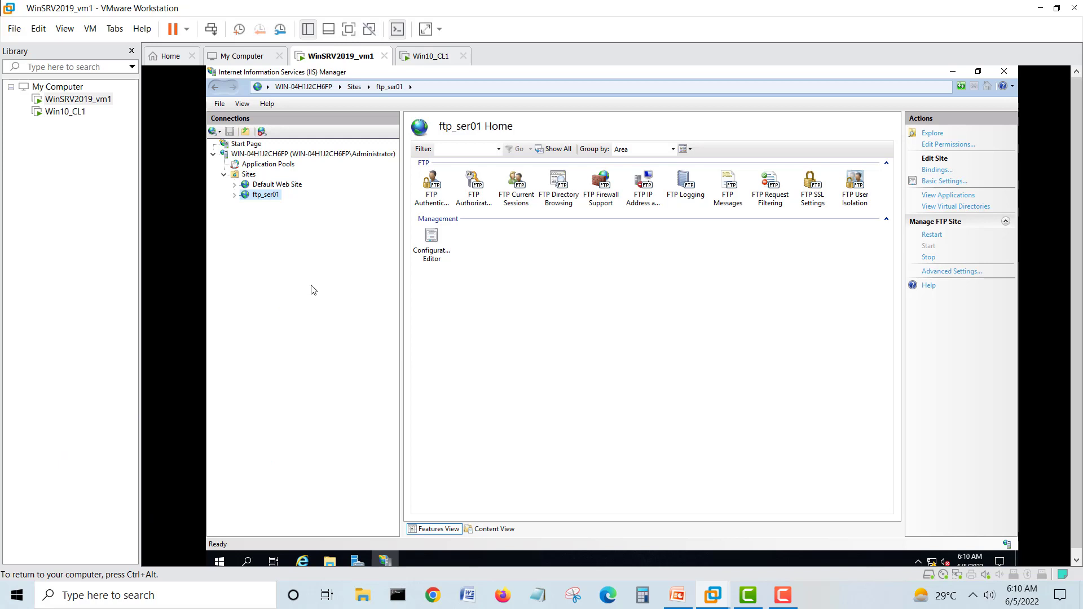
- Explore the empty ftp_ser01 root folder, close IIS Manager, and switch to Win10_CL1
right_click(267, 197)
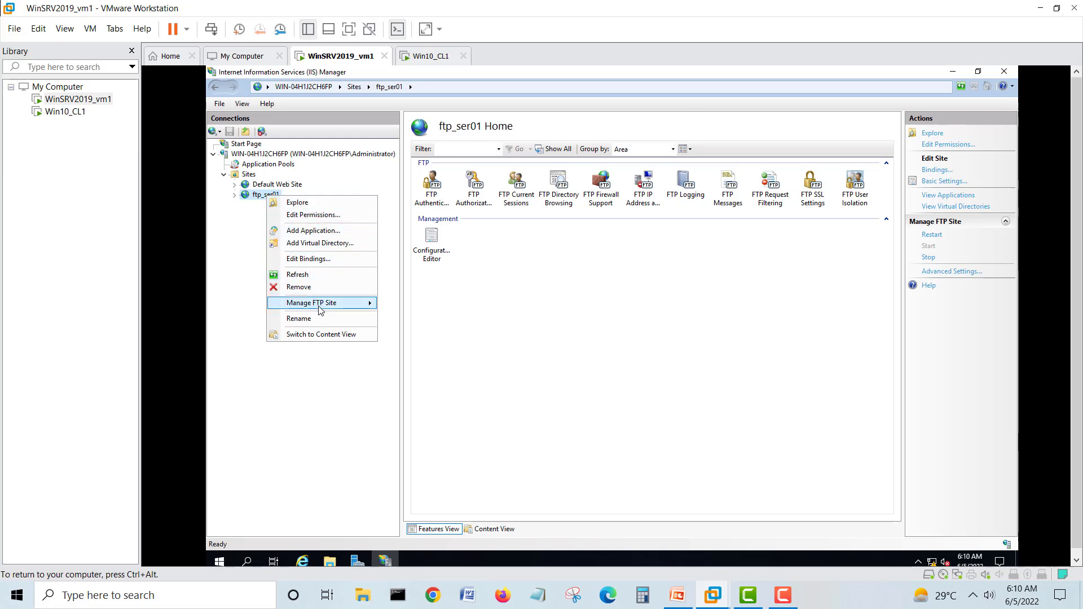
mouse_move(320, 310)
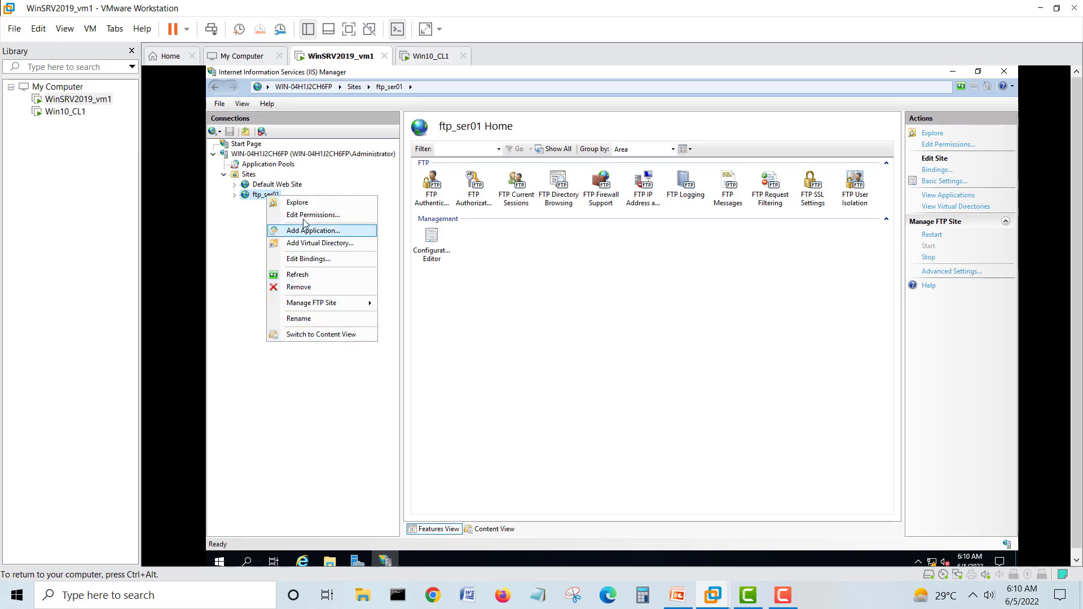
click(297, 202)
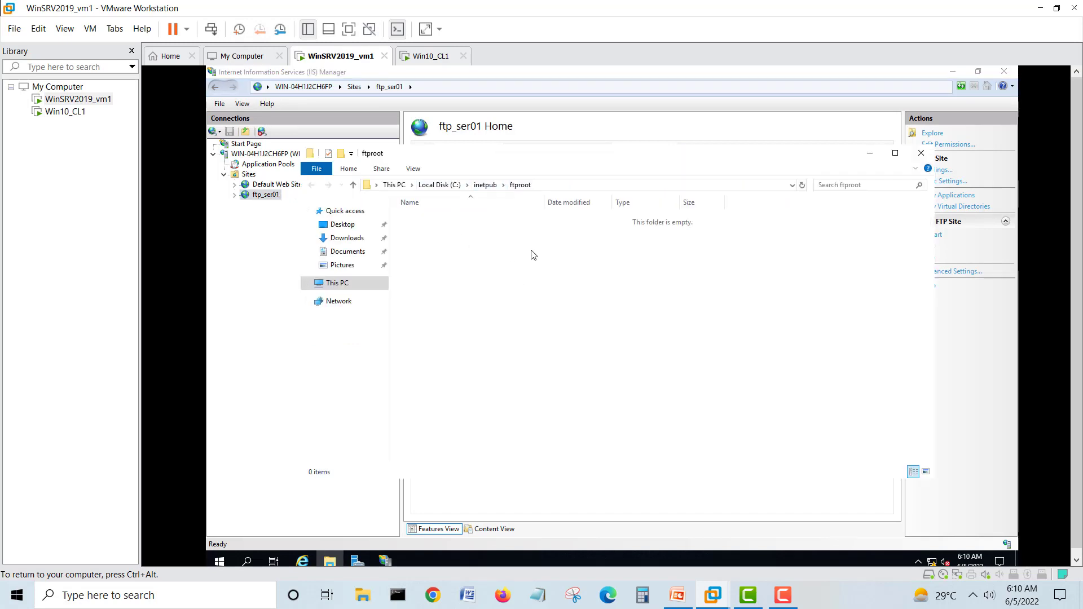
click(1003, 71)
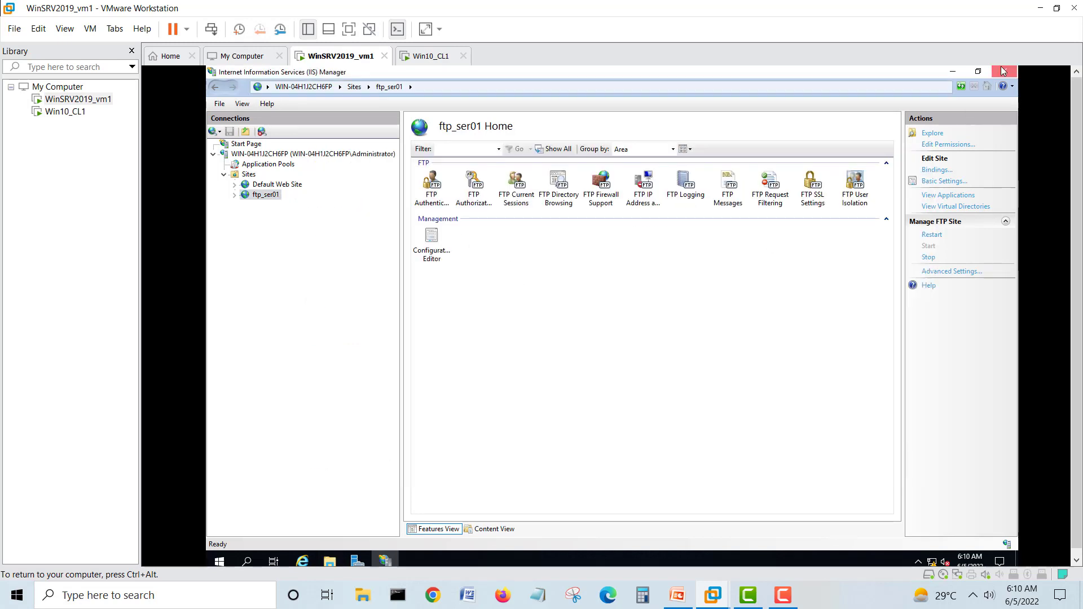
click(431, 57)
- On the Win10_CL1 client, launch Microsoft Edge and open a File Explorer window
click(596, 334)
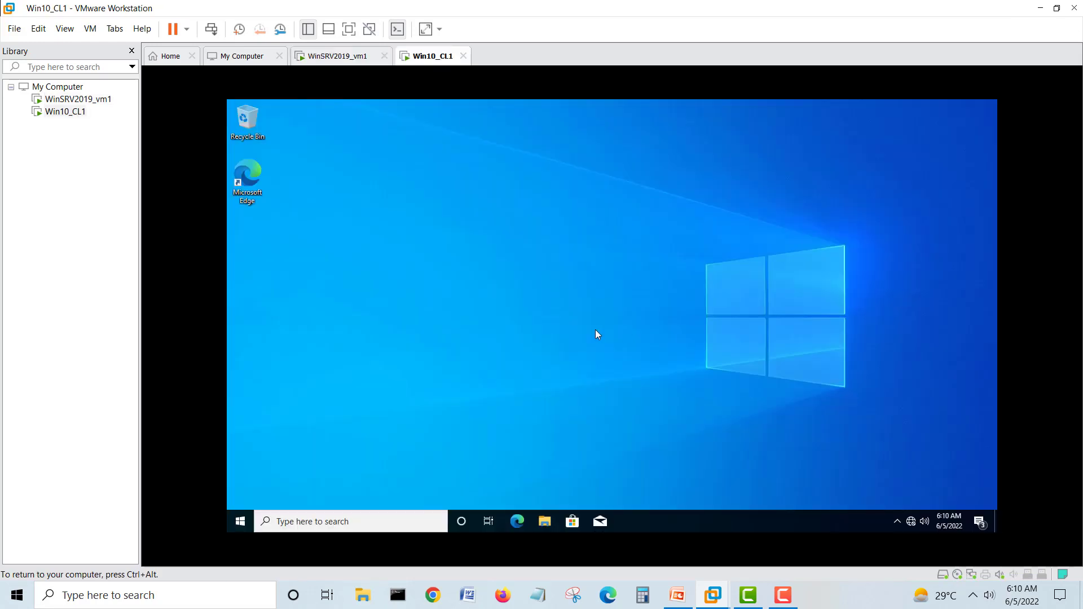
click(514, 526)
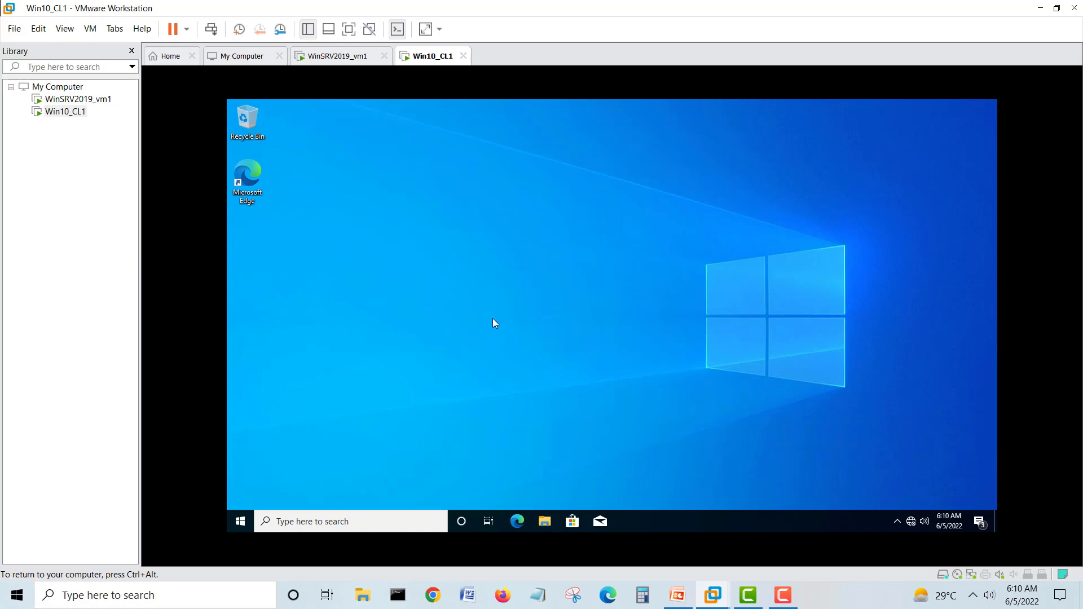
key(super+e)
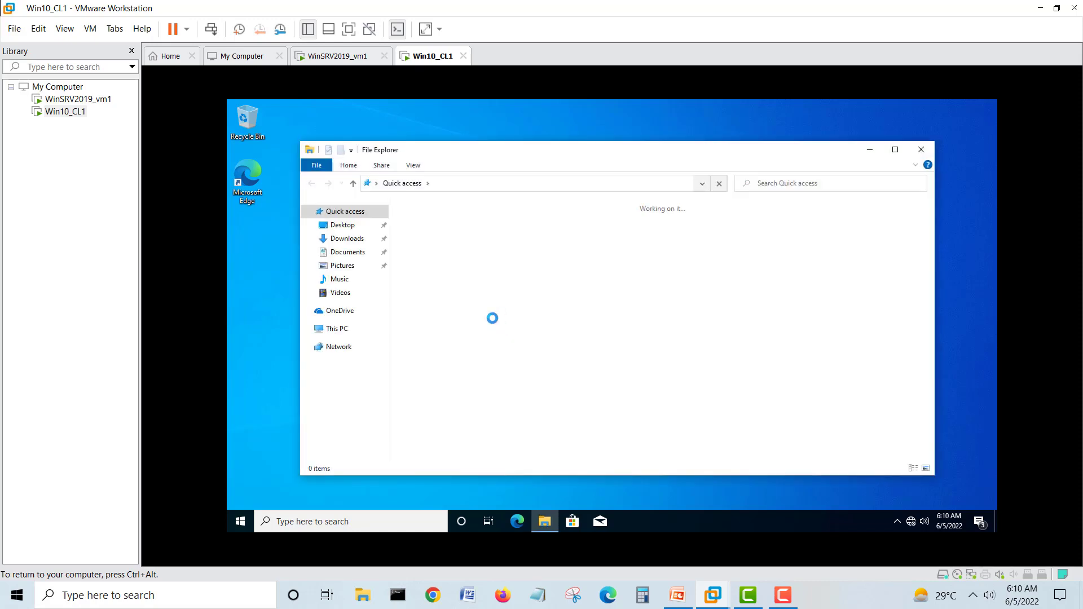
- Enter 192.168.0.1 in Explorer's address bar, then bring File Explorer back in front of Edge
click(514, 185)
text(19)
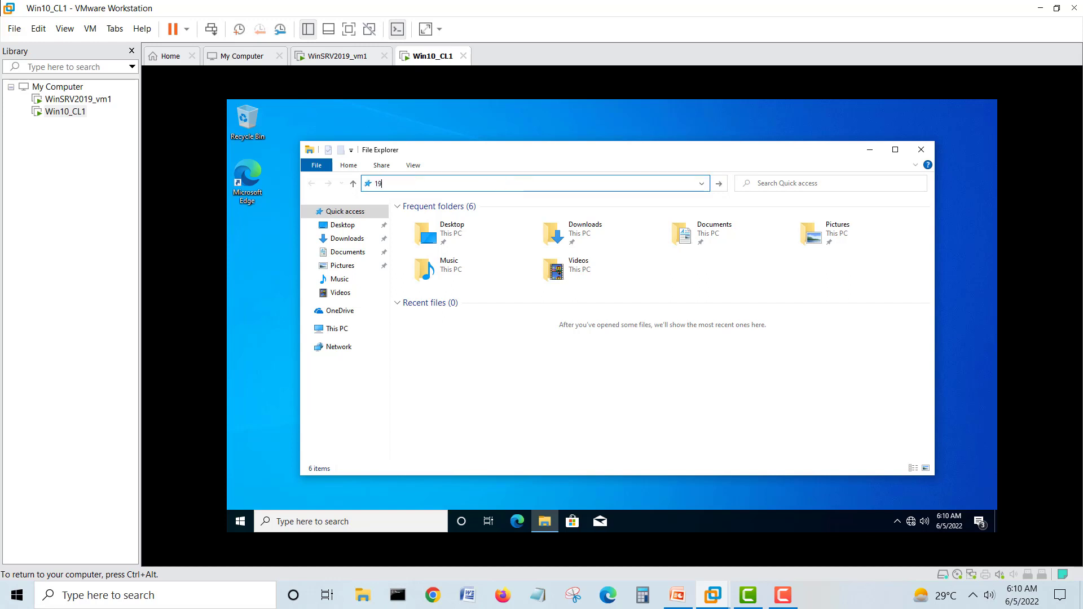
text(2.168.0.10)
key(Return)
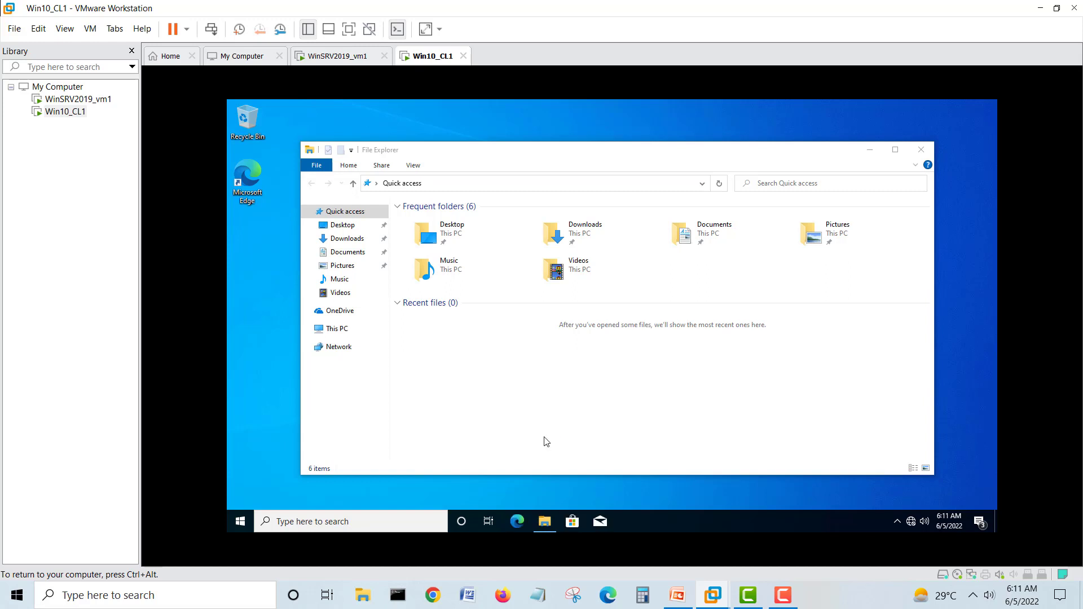
click(522, 520)
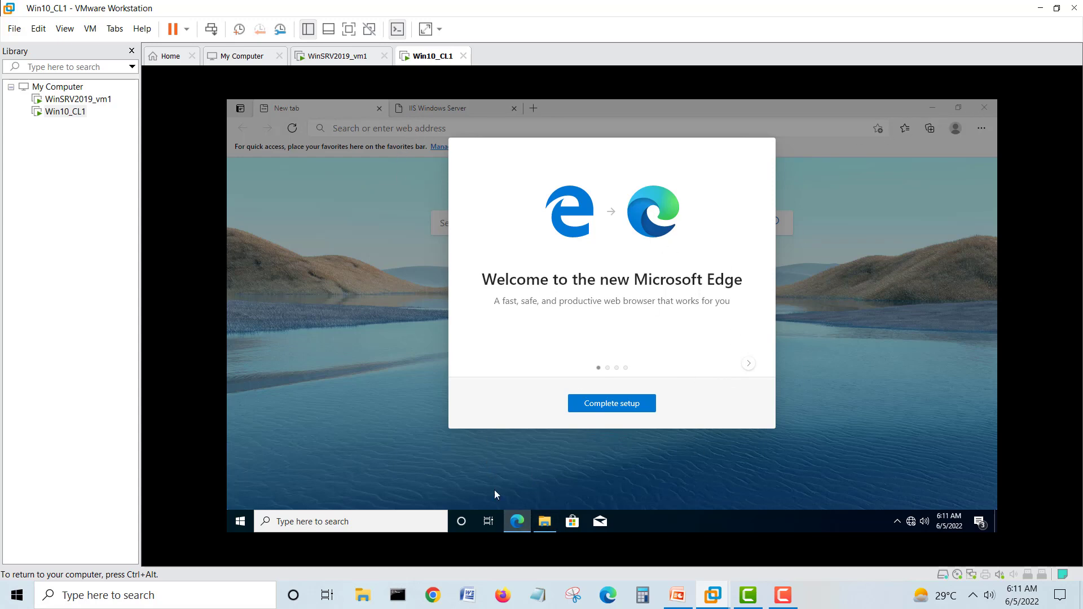
click(544, 521)
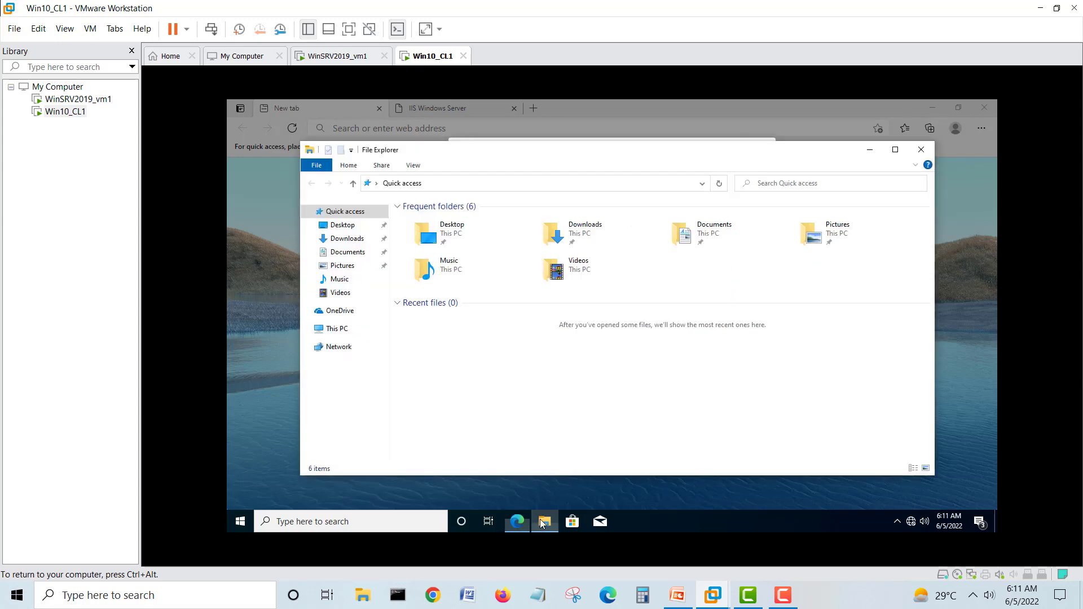
- Browse File Explorer to ftp://192.168.0.10 and center the logon prompt
click(429, 185)
text(ftp://192.168.0.10)
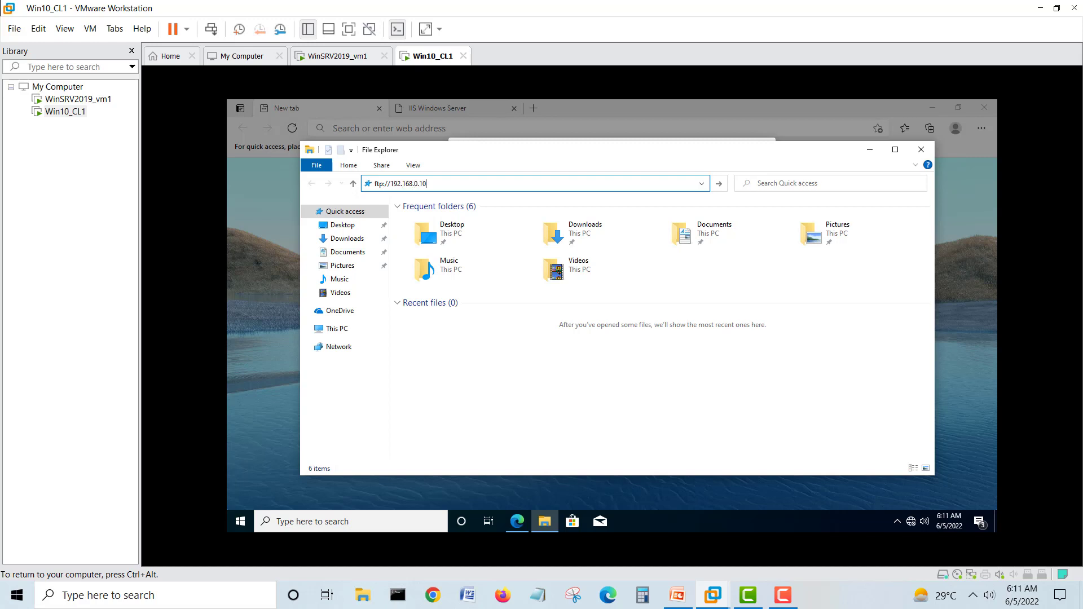
key(Return)
drag(418, 154, 593, 238)
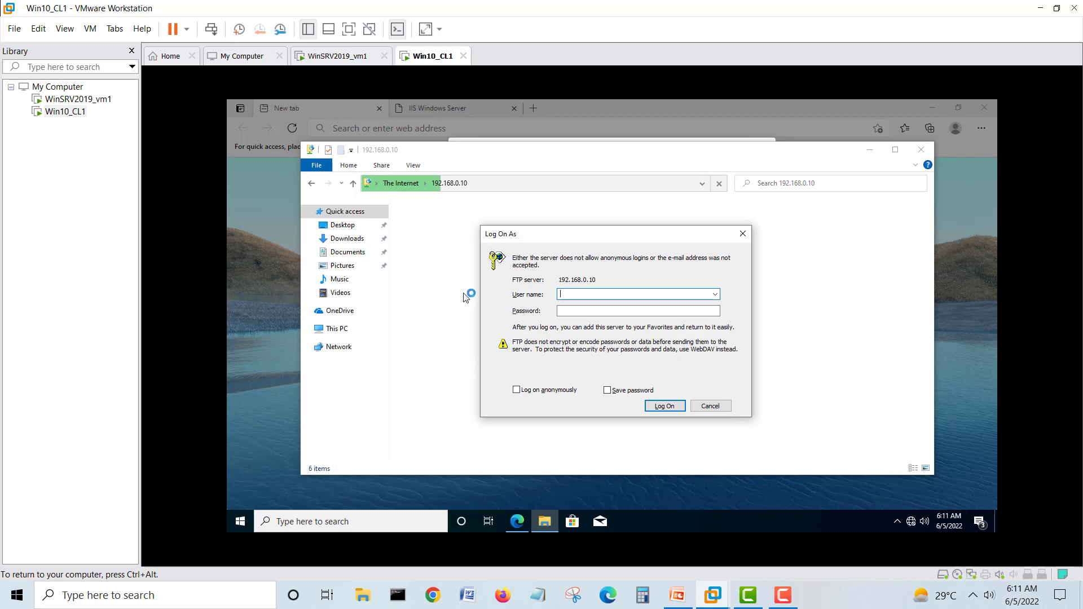
- Log on to the FTP server as administrator with the account password
click(715, 294)
click(660, 295)
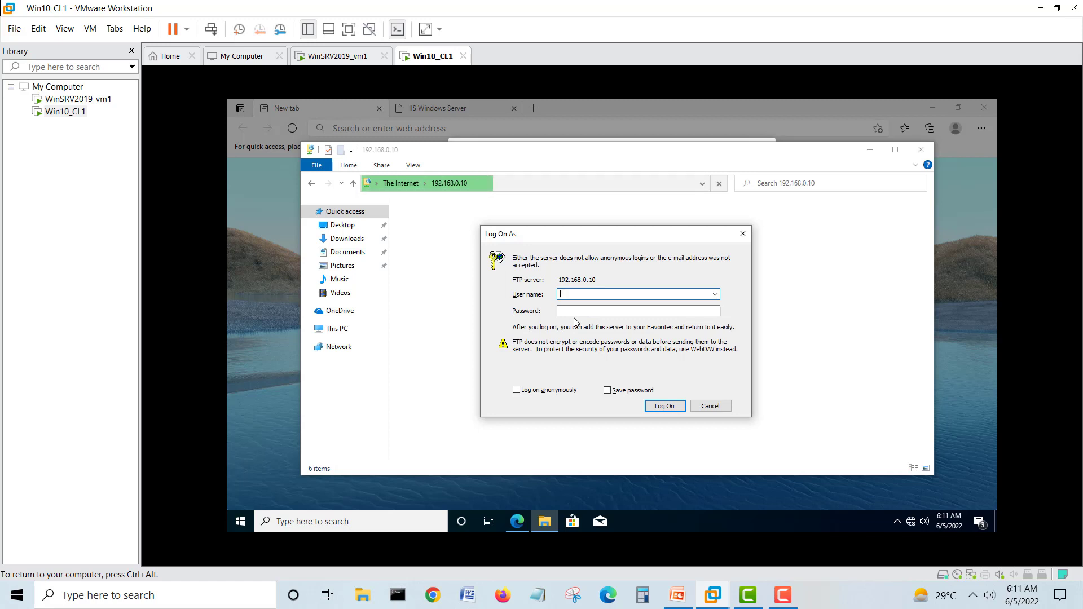
text(admin)
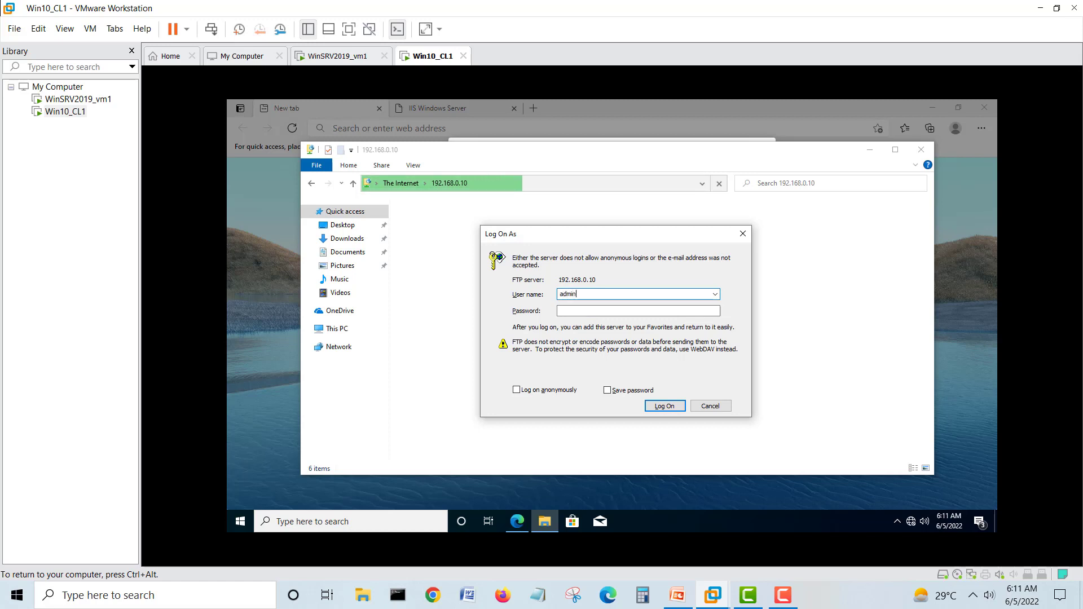
text(is)
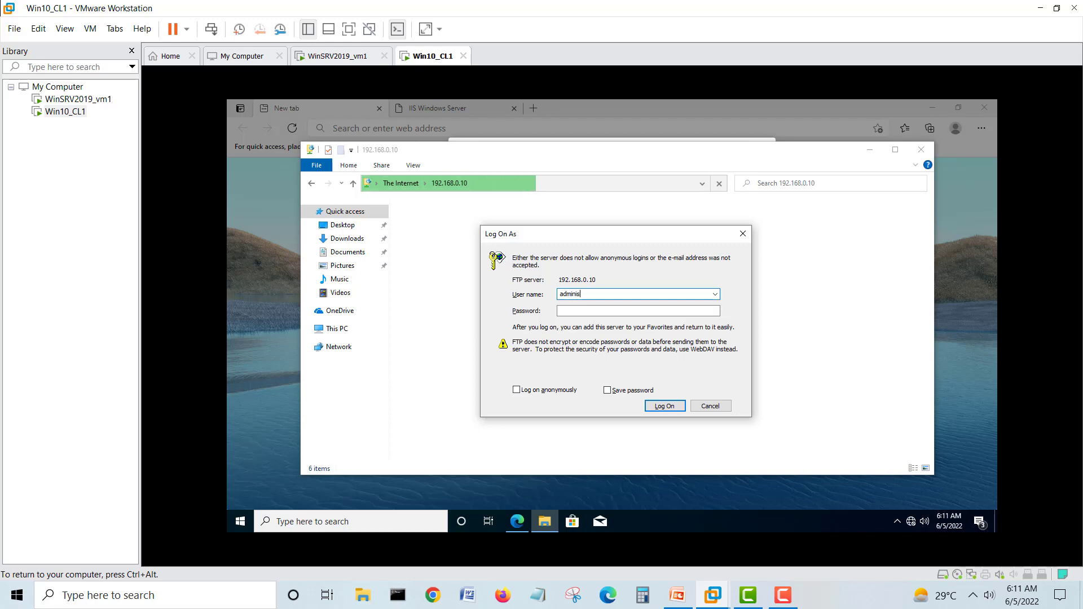
text(trat)
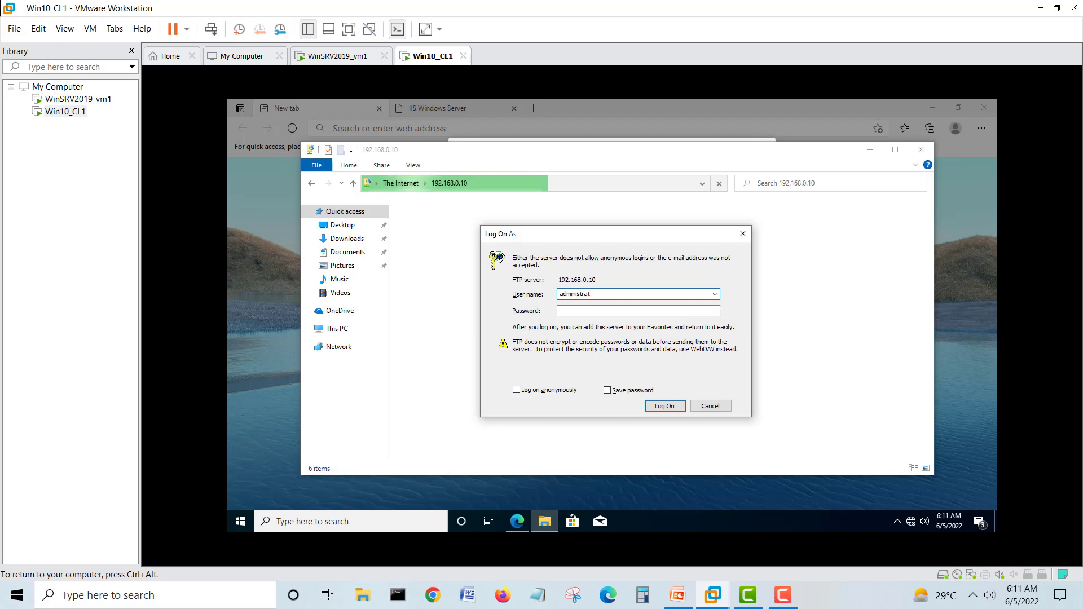
text(or•••••••)
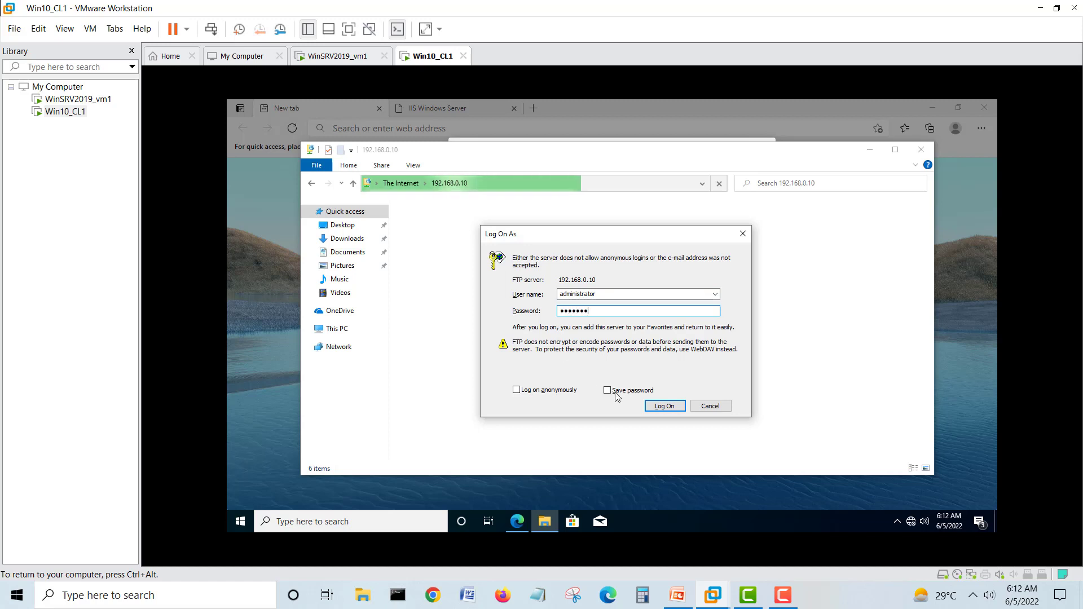
click(674, 406)
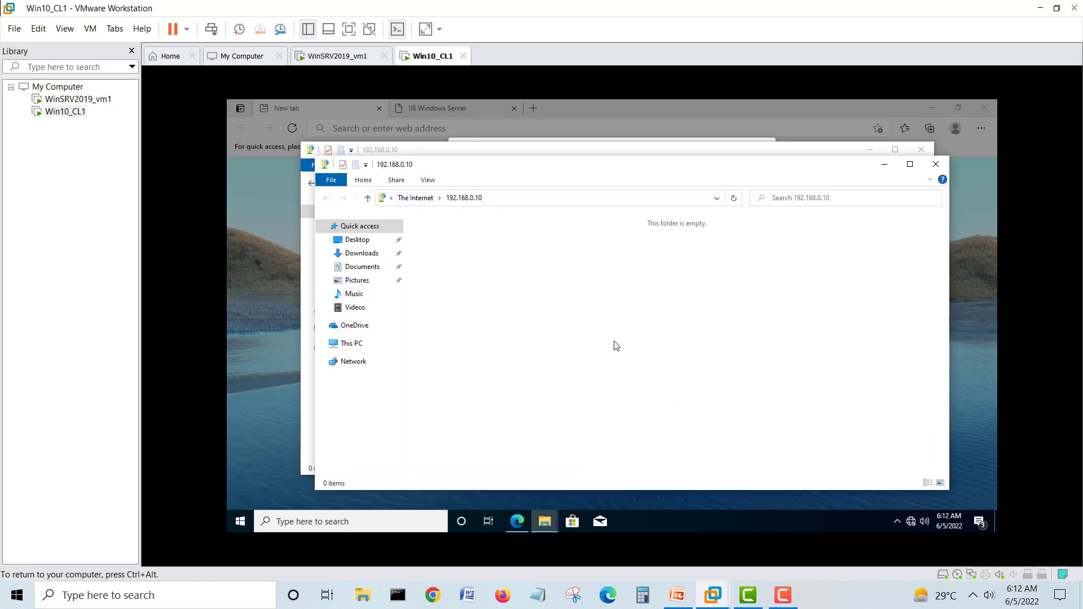
- Create a folder named New Folder in the FTP root
right_click(585, 308)
mouse_move(626, 410)
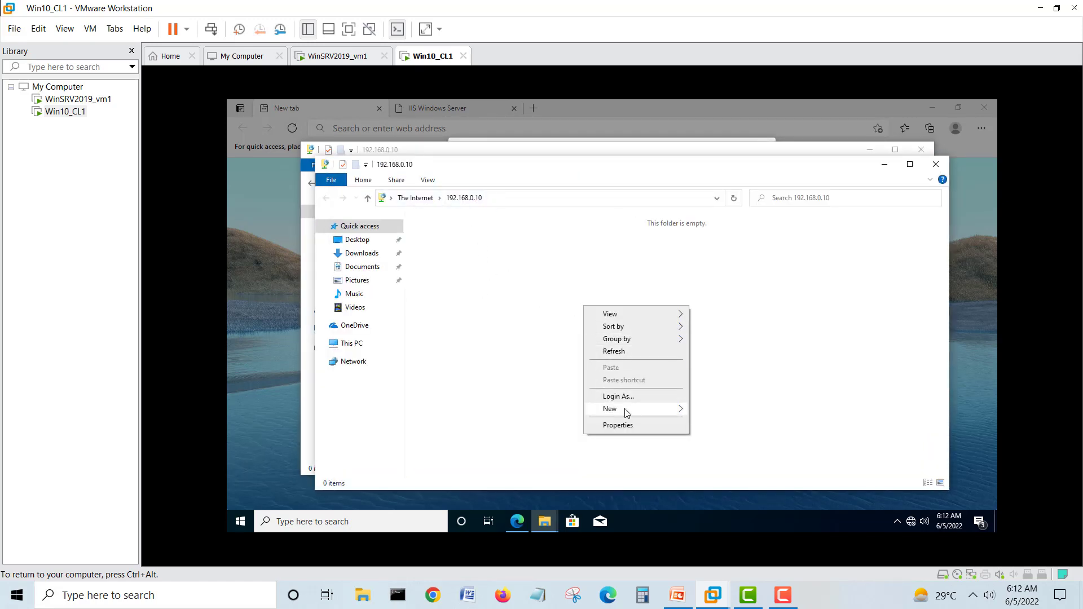
click(711, 410)
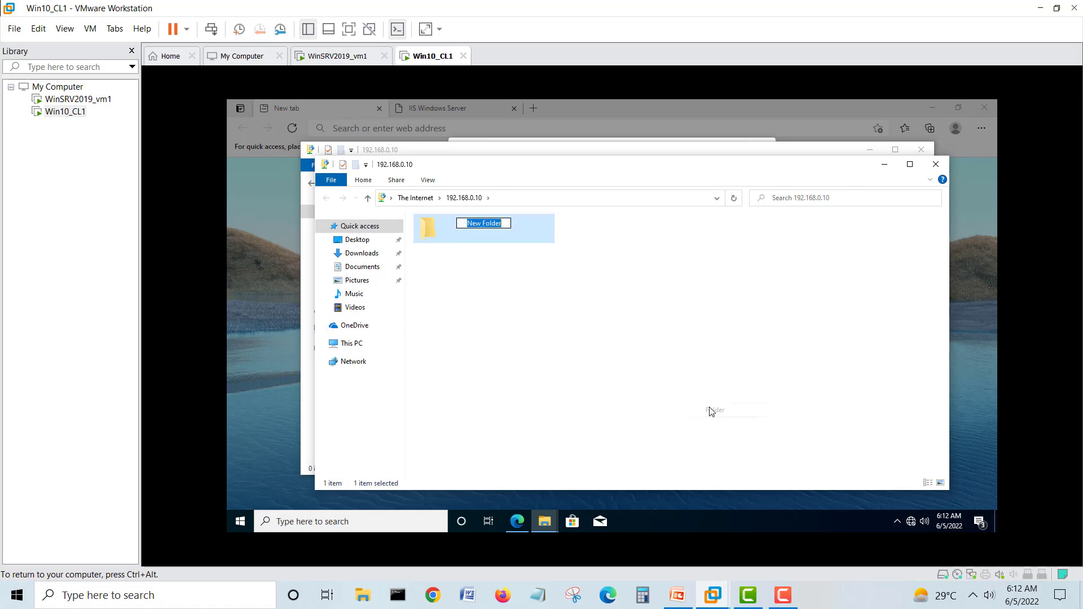
click(563, 307)
- Open New Folder and create another New Folder inside it
click(475, 225)
right_click(474, 224)
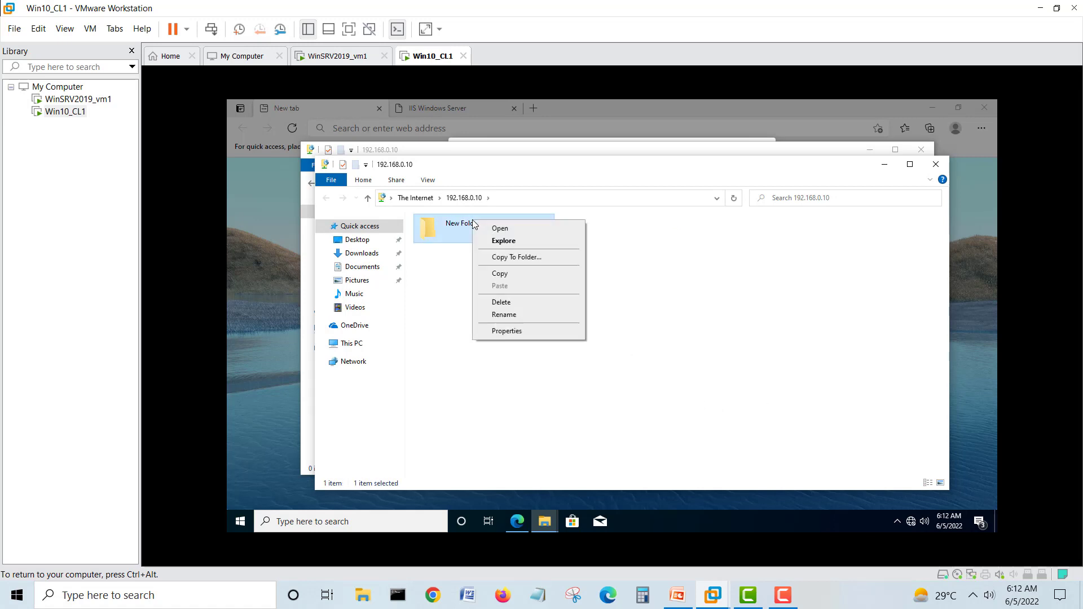
double_click(456, 229)
right_click(504, 267)
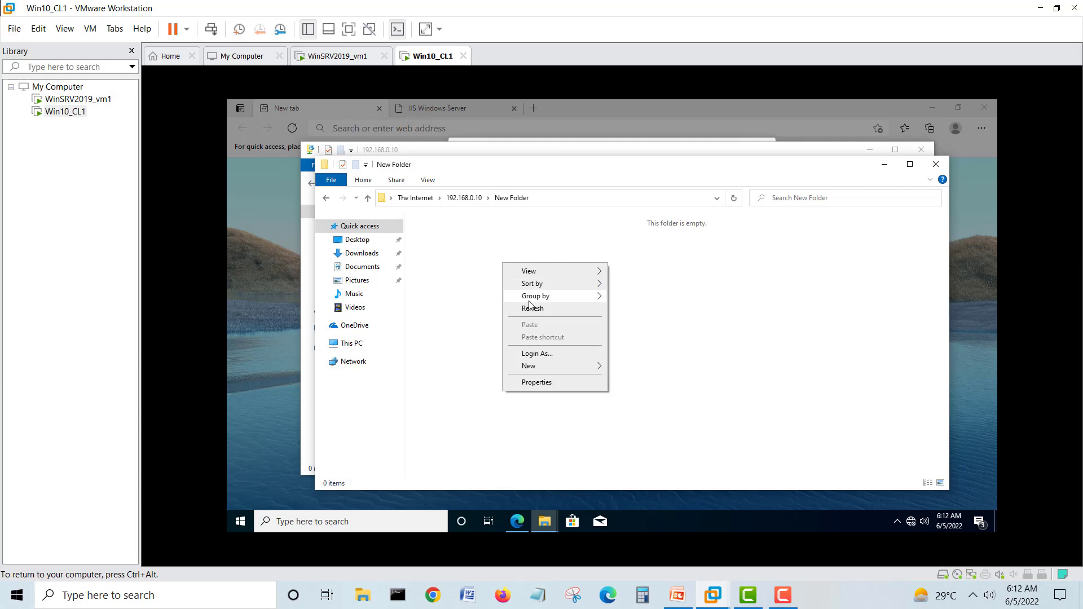
mouse_move(562, 371)
click(621, 369)
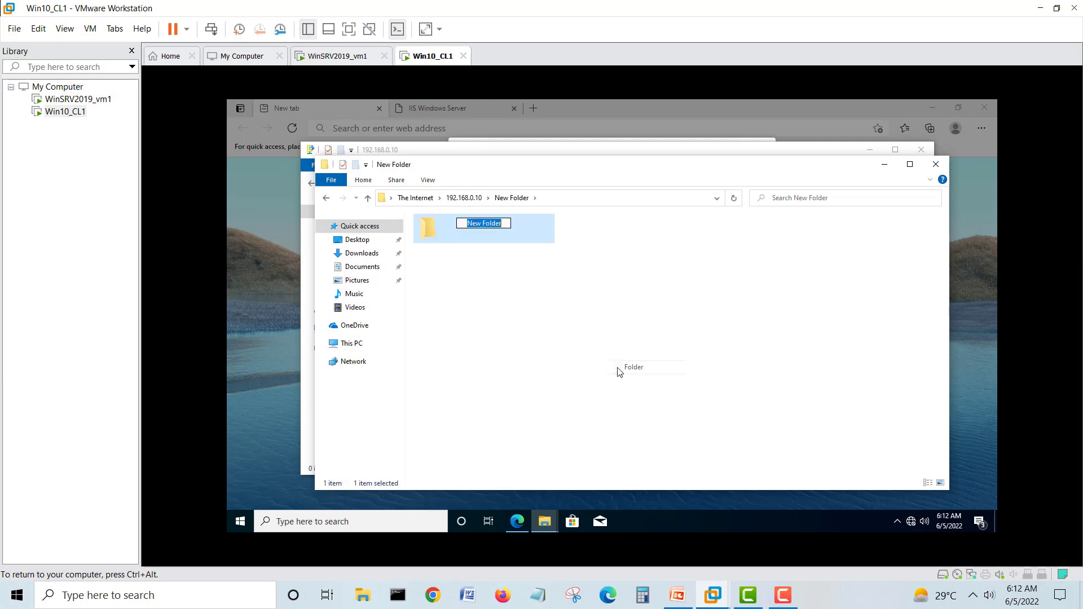
click(524, 295)
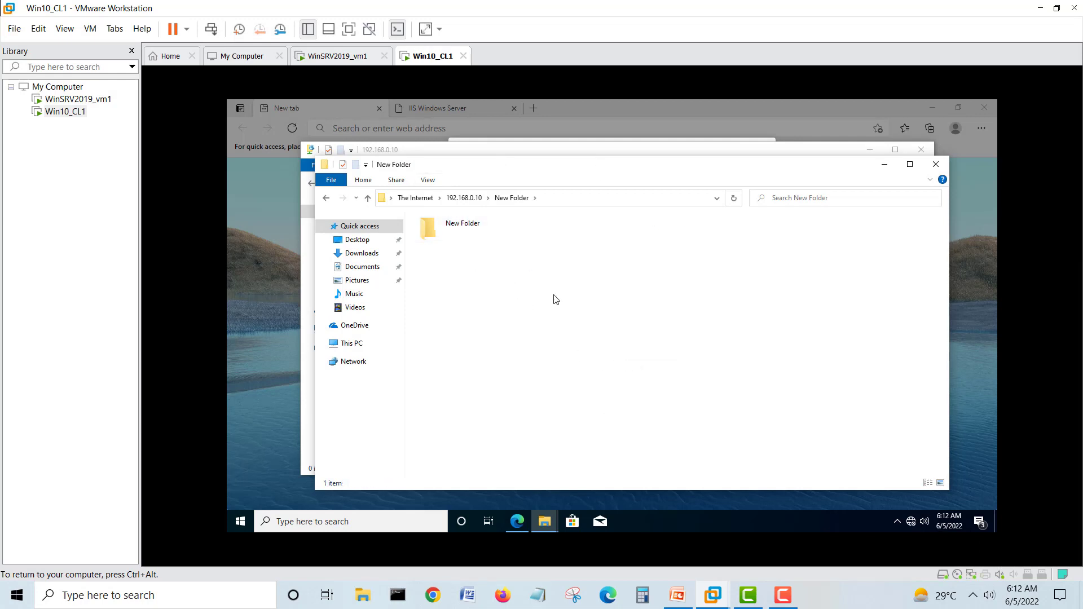
- Verify the nested New Folder in the server's ftproot, then return to Win10_CL1
click(333, 56)
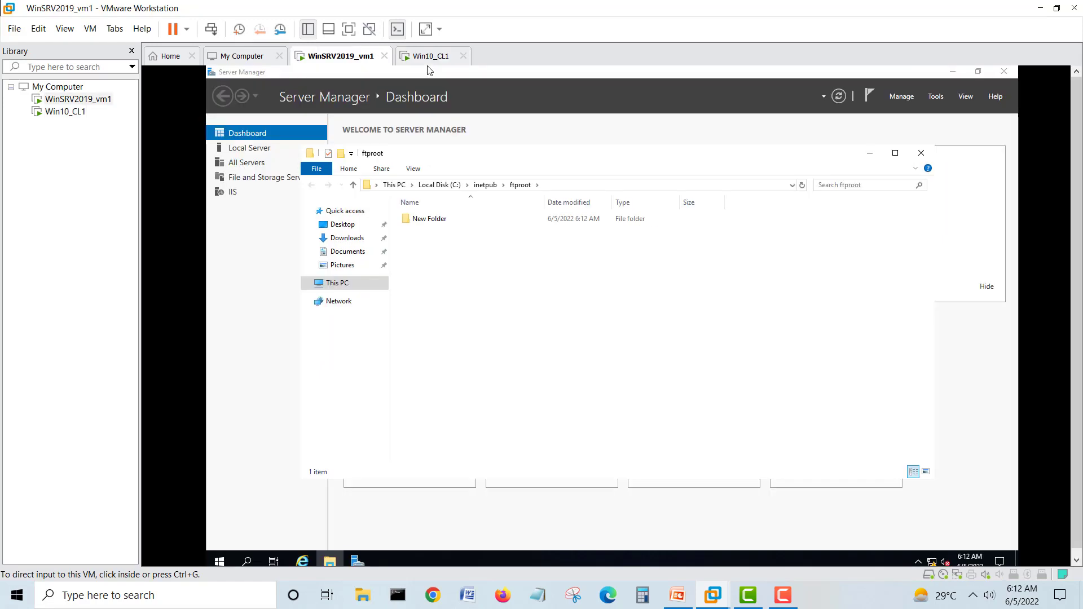
click(435, 221)
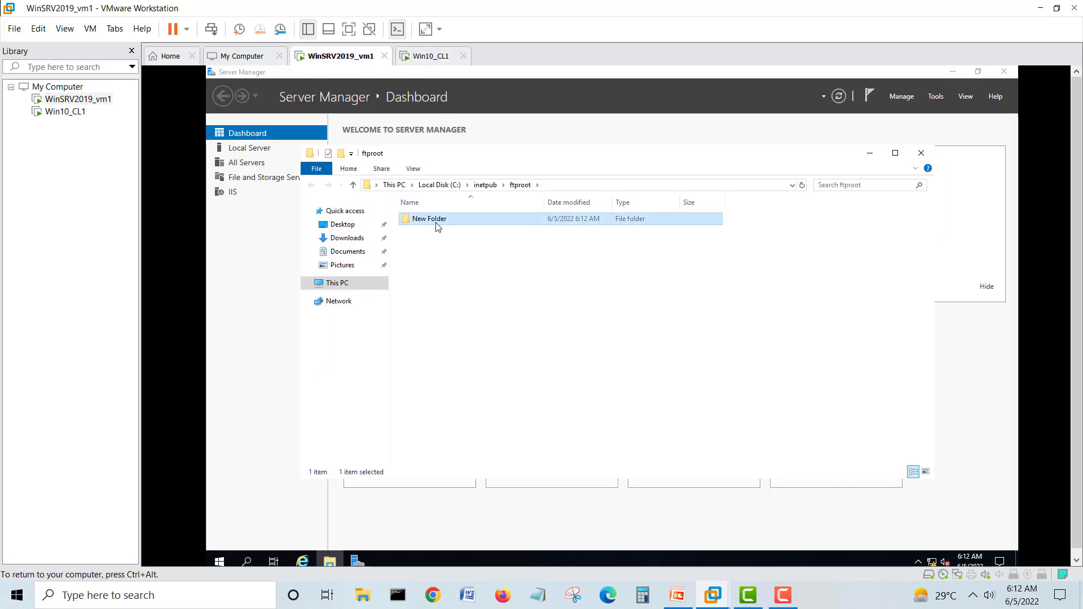
double_click(429, 221)
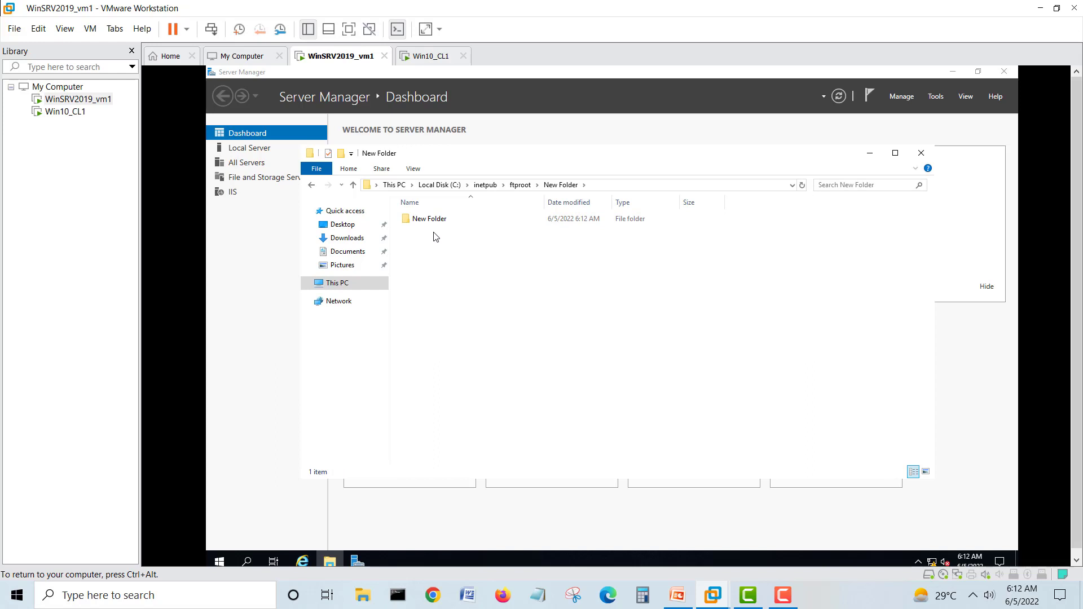
click(431, 56)
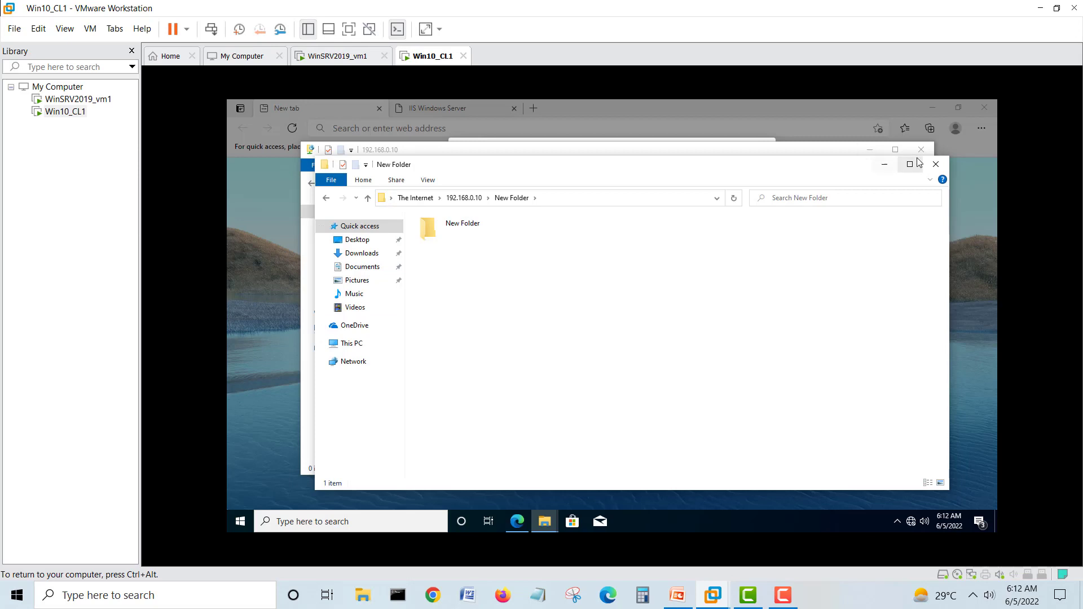
- Close the client's New Folder Explorer window
click(932, 166)
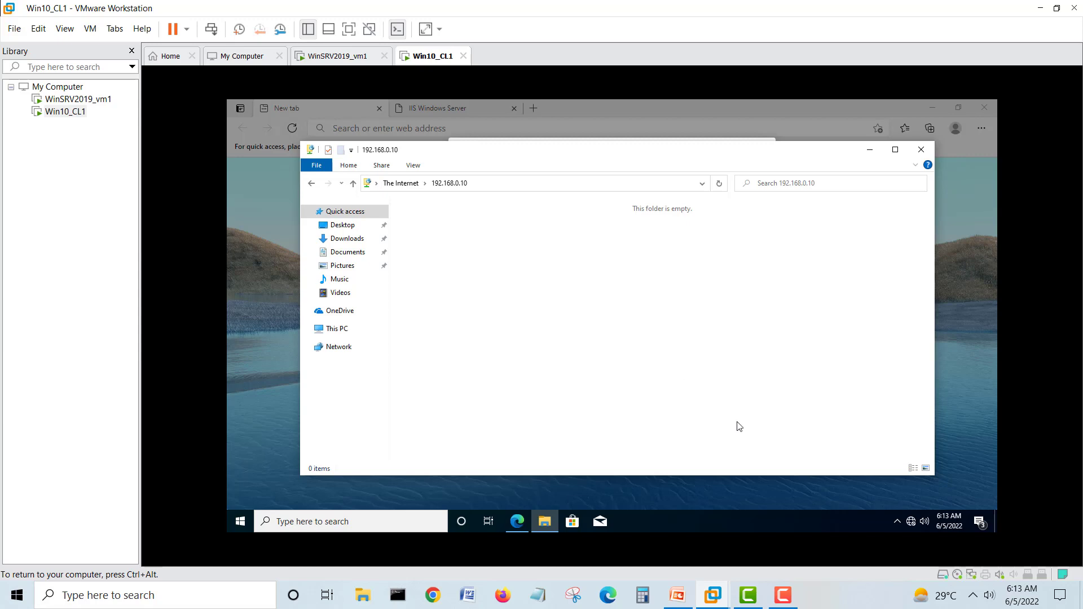
mouse_move(783, 595)
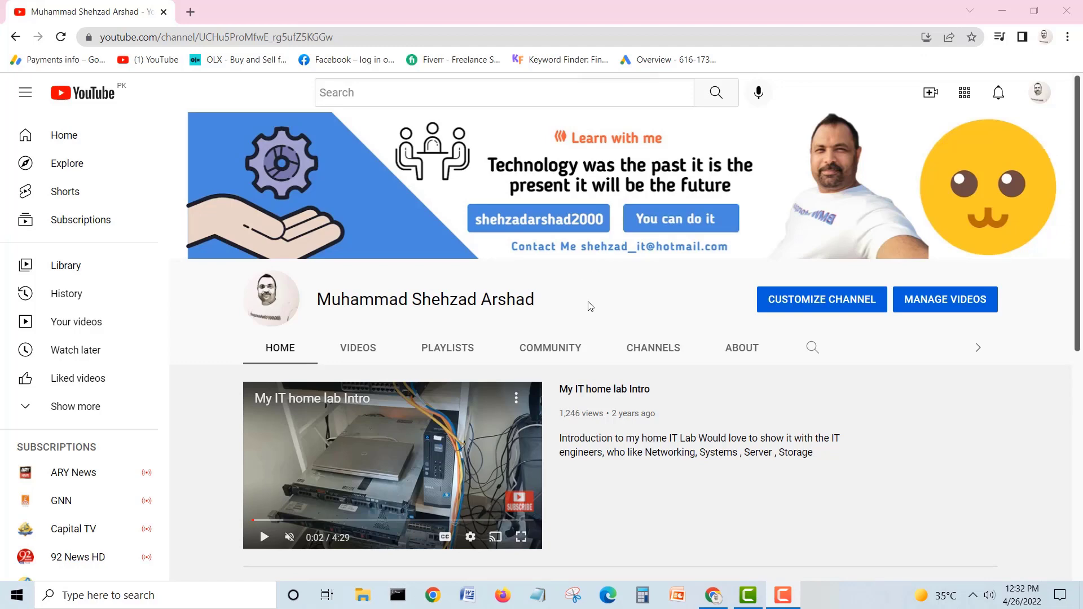
- Play and then pause the YouTube channel trailer
scroll(600, 299, down, 4)
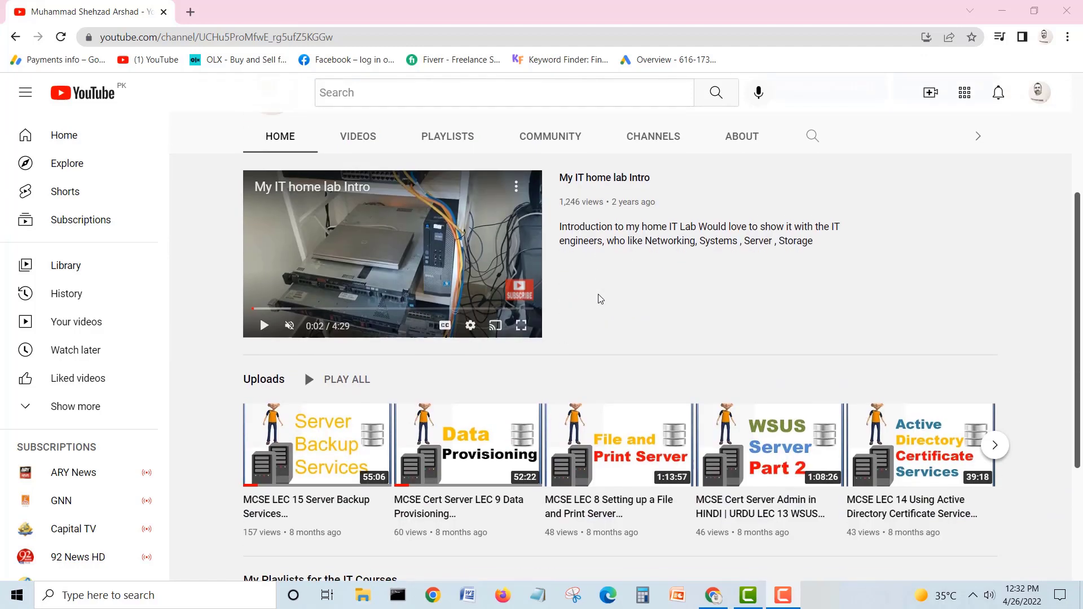
scroll(600, 299, down, 4)
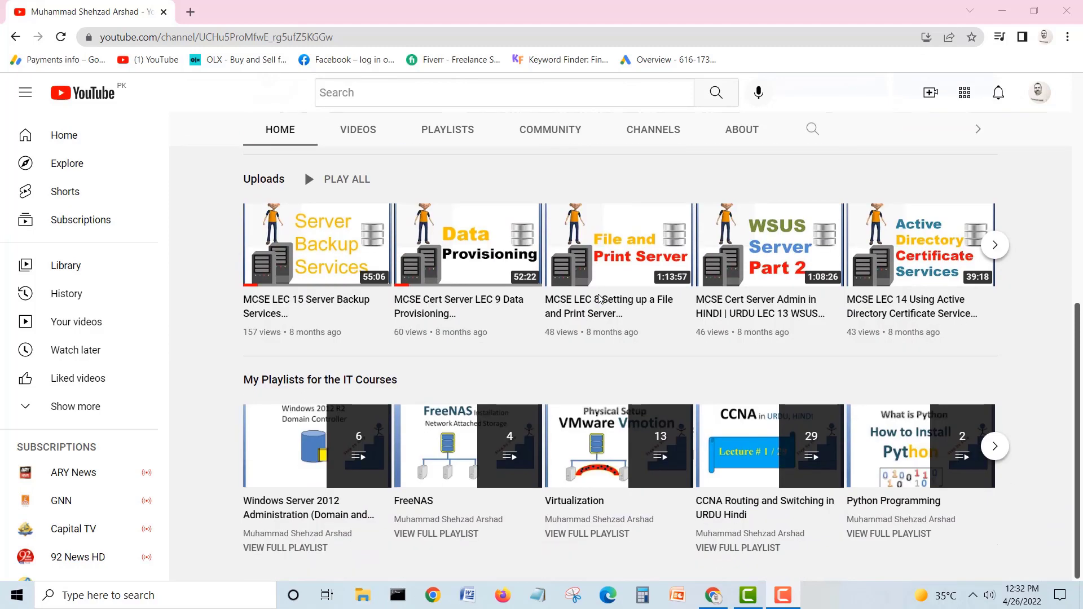
scroll(600, 298, up, 8)
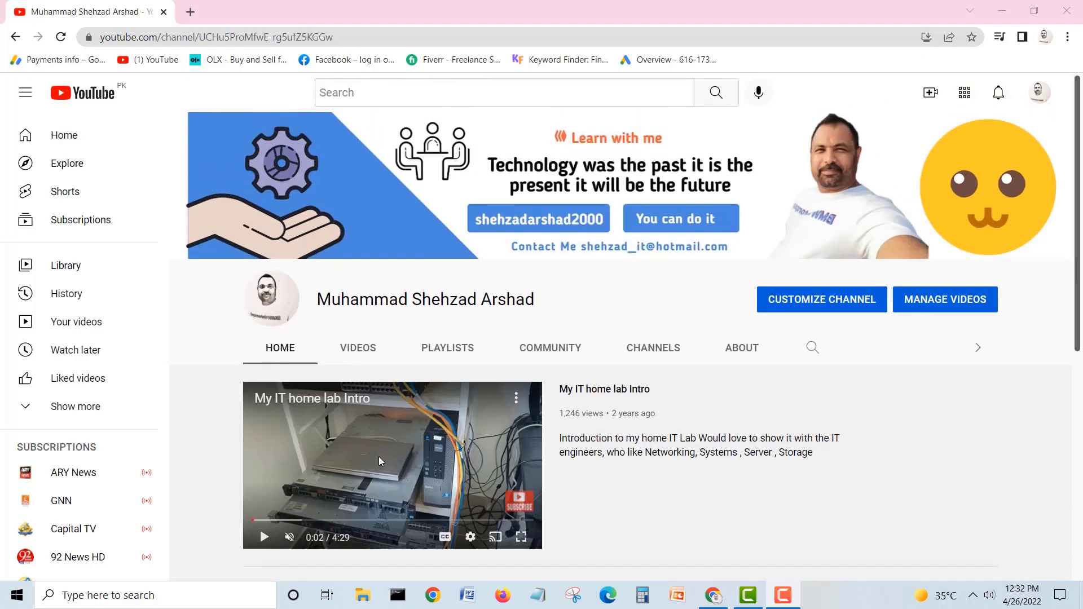
click(265, 538)
click(265, 538)
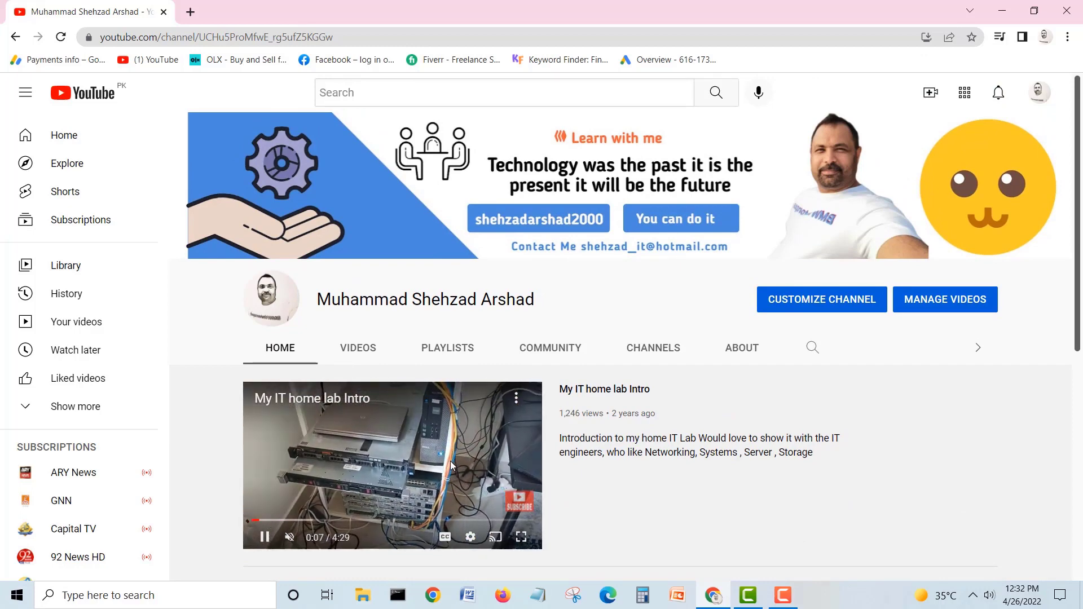
click(265, 536)
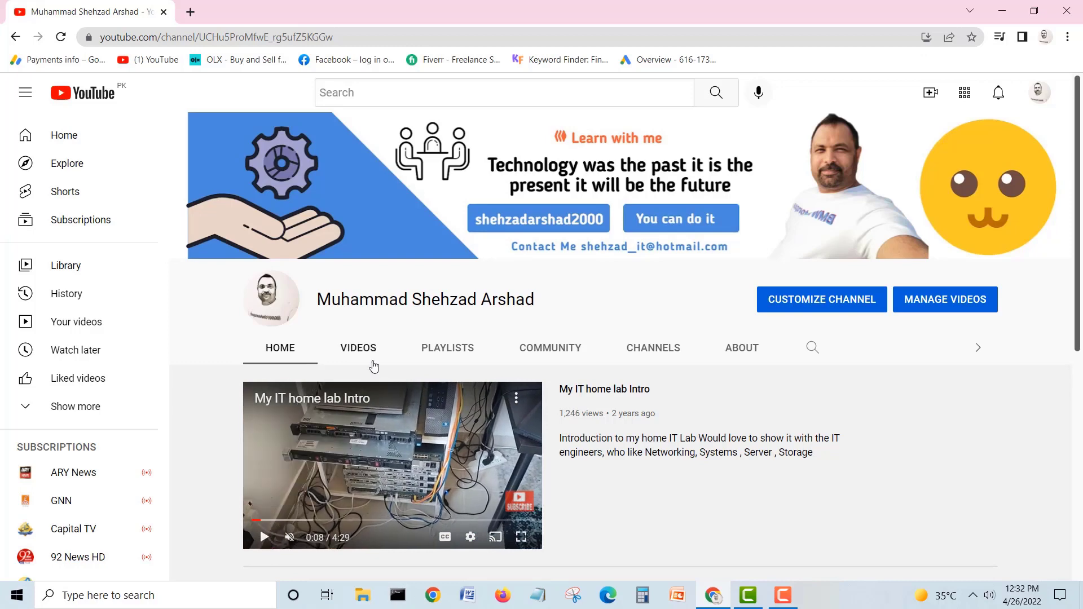
- Start the CCNA Routing and Switching playlist from the Playlists tab and pause Lec 1
click(454, 350)
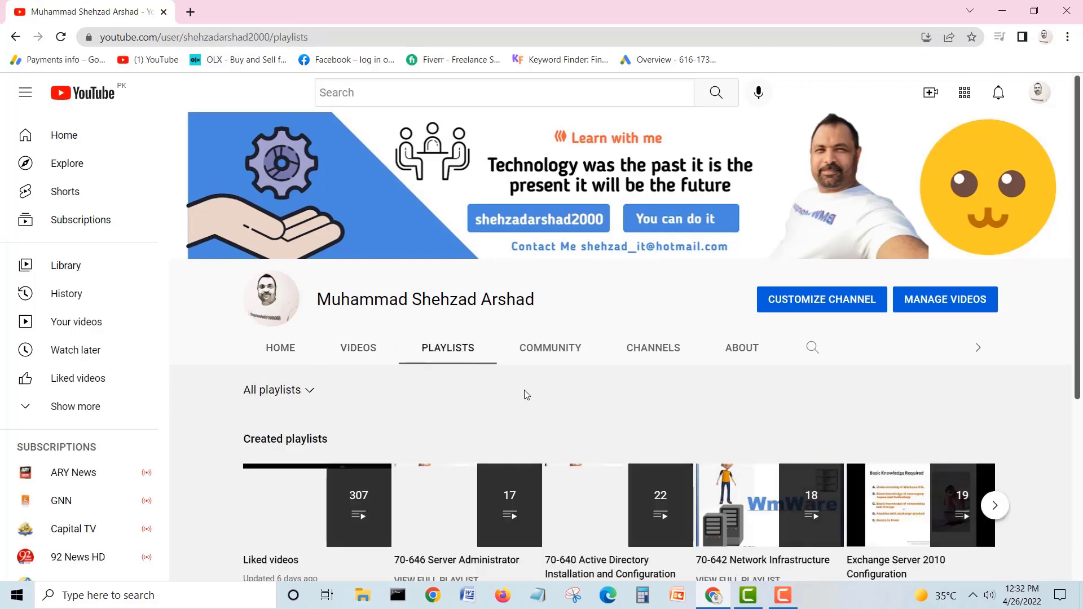
scroll(524, 394, down, 3)
scroll(527, 396, down, 2)
scroll(527, 395, up, 1)
scroll(527, 396, down, 1)
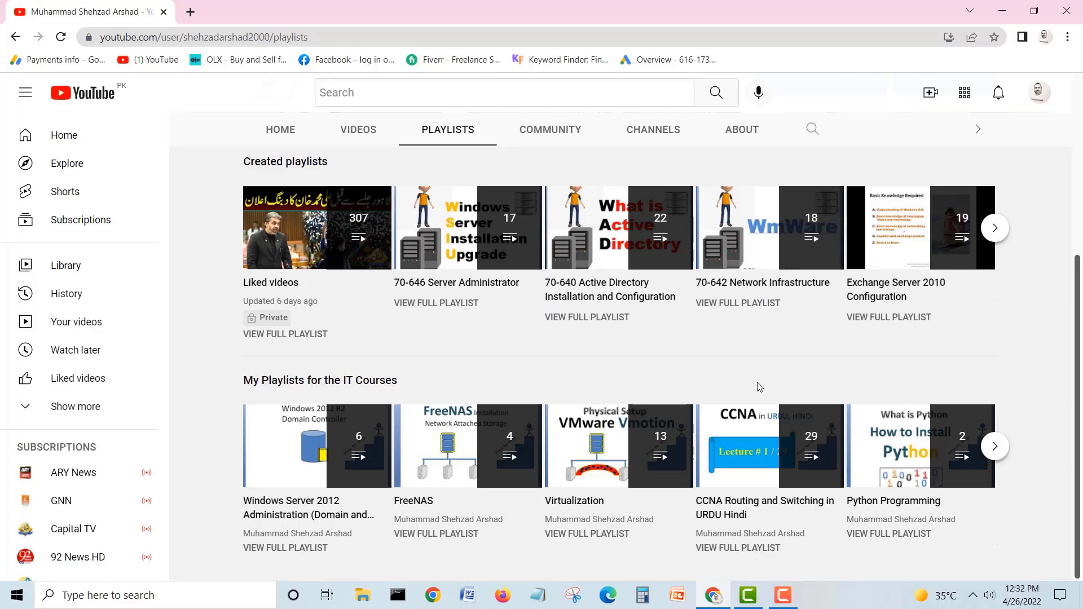
click(746, 446)
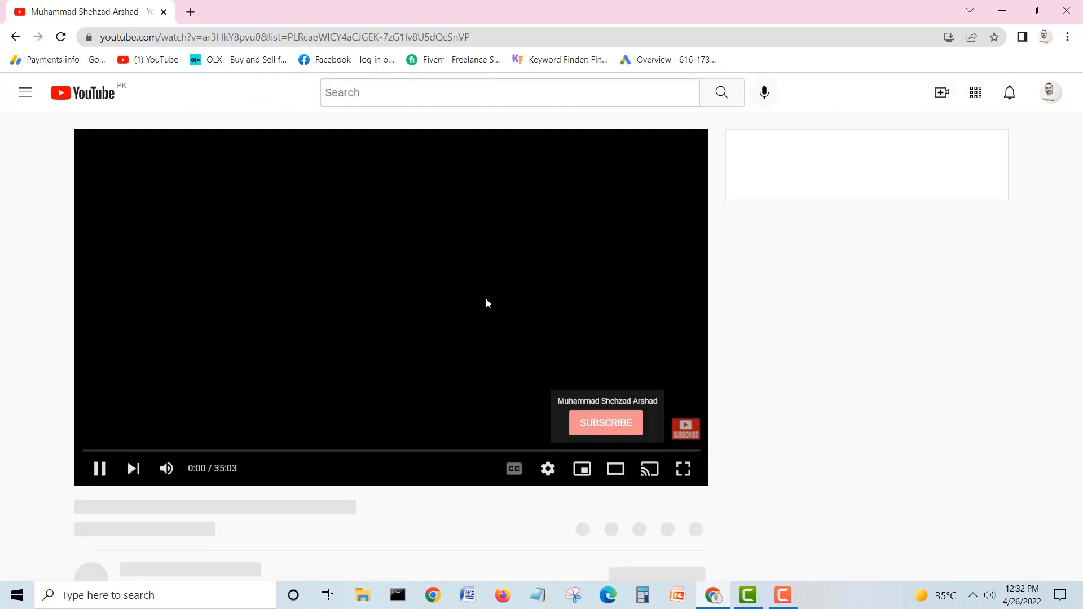
click(131, 474)
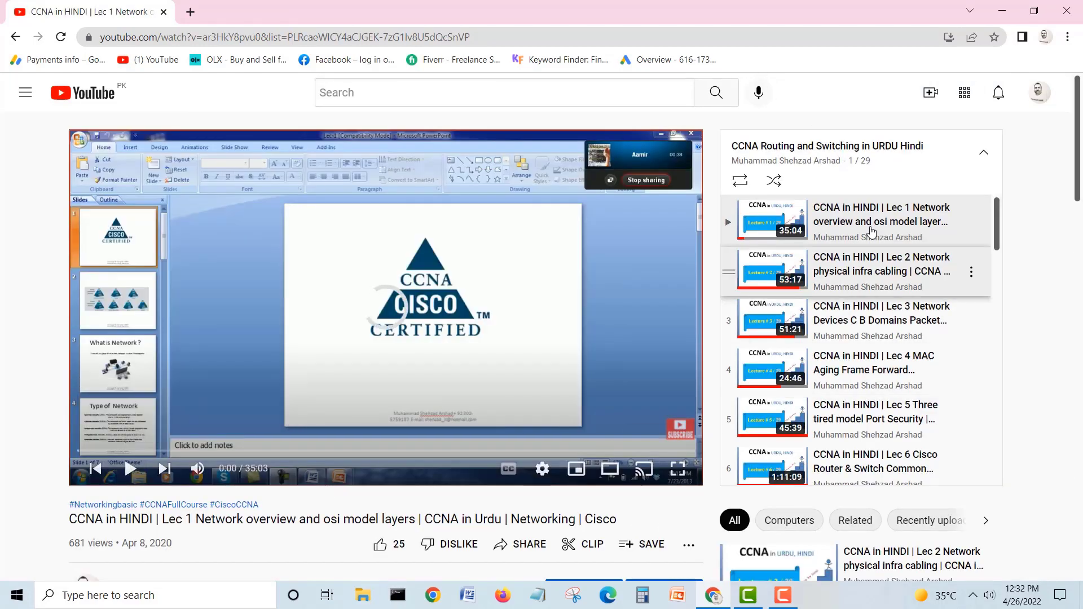
drag(998, 212, 997, 329)
- Go back to the Playlists page and close the CCNA mini-player
click(15, 36)
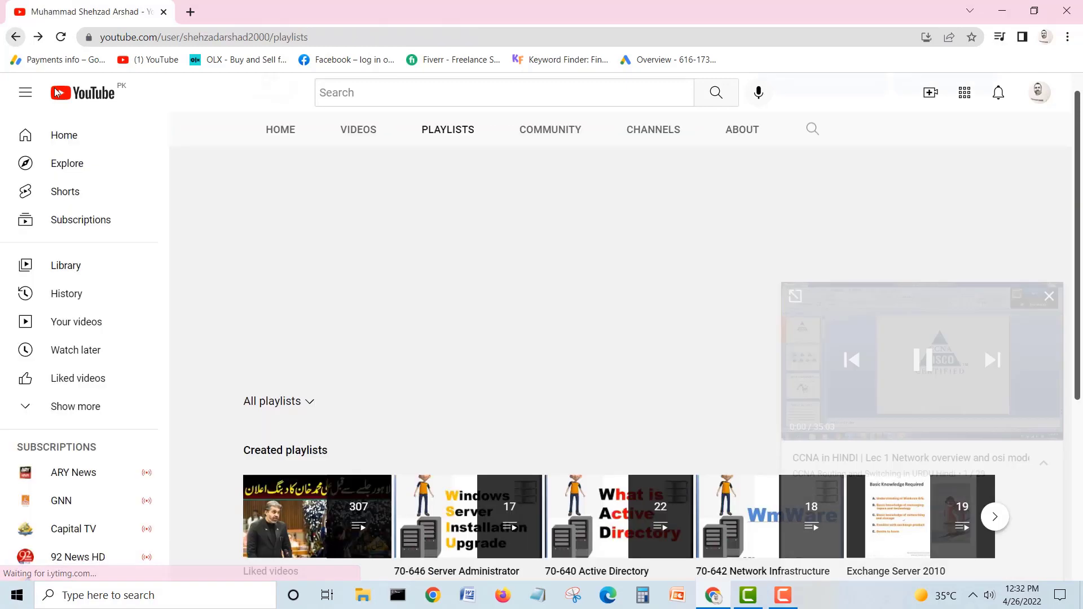
click(1049, 392)
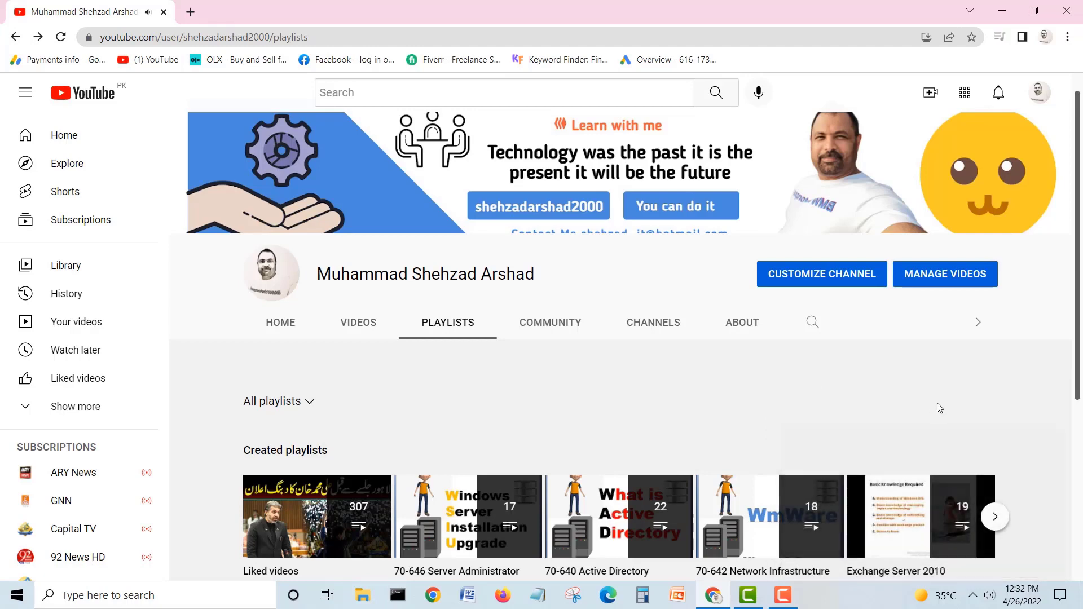
scroll(1079, 162, down, 5)
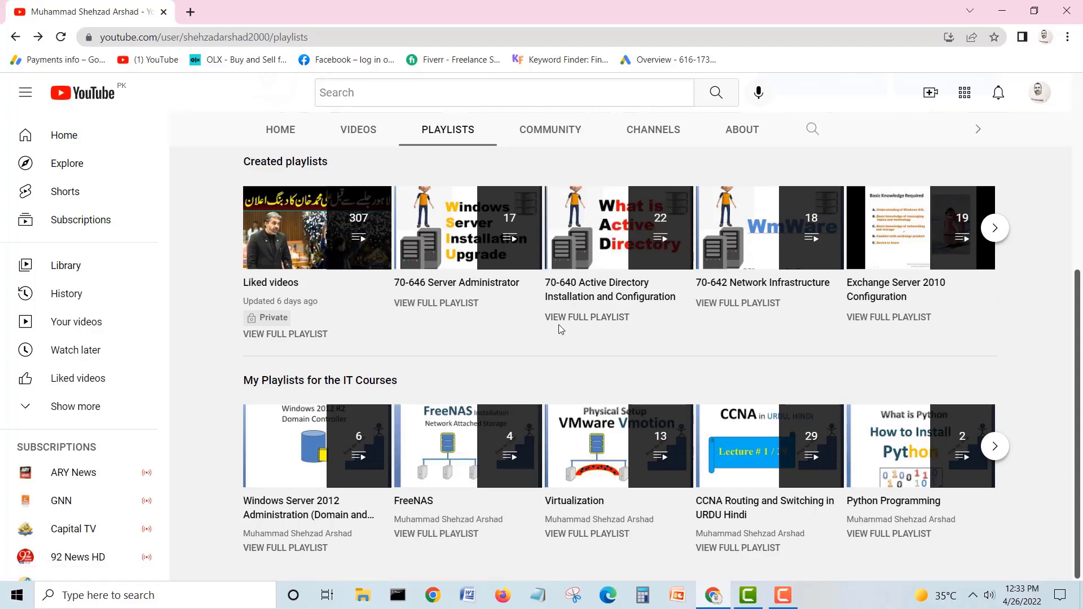
- Advance the Created playlists carousel twice to reach Windows Server 2019 Administration
click(995, 228)
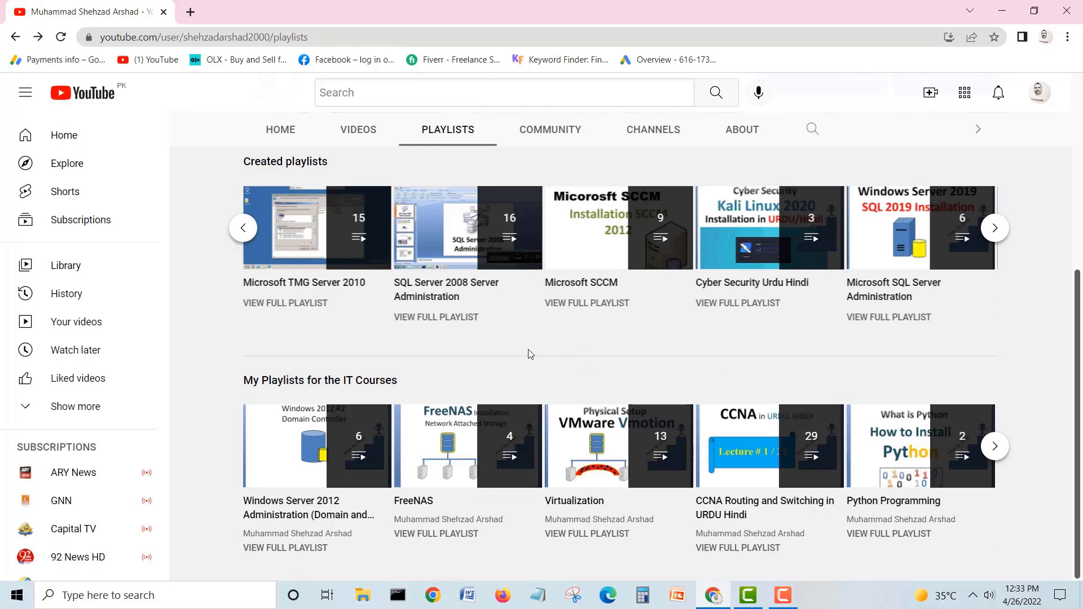
scroll(529, 354, up, 5)
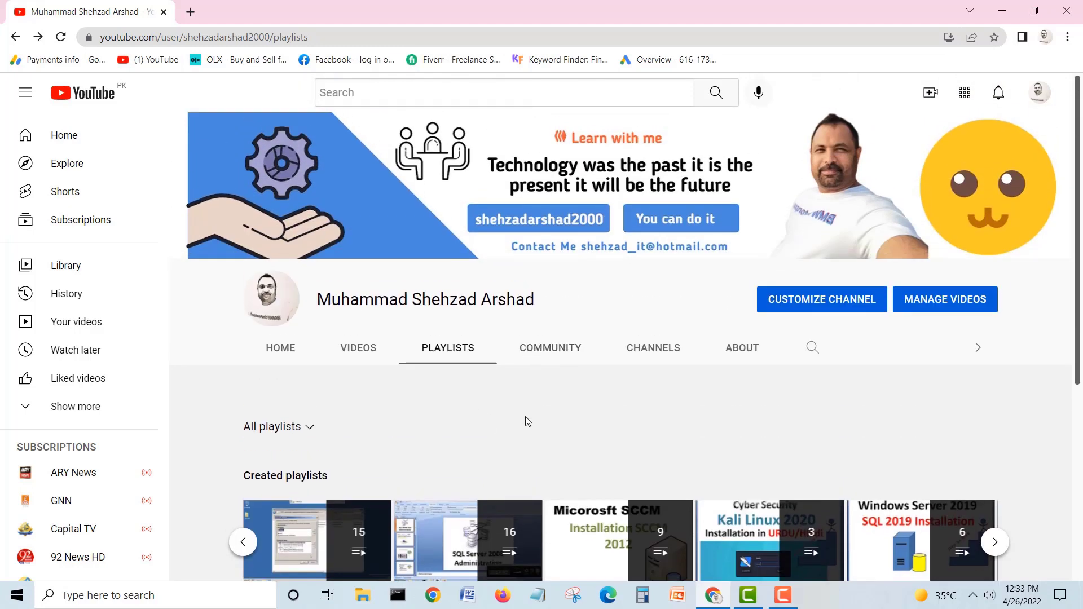
scroll(517, 421, down, 5)
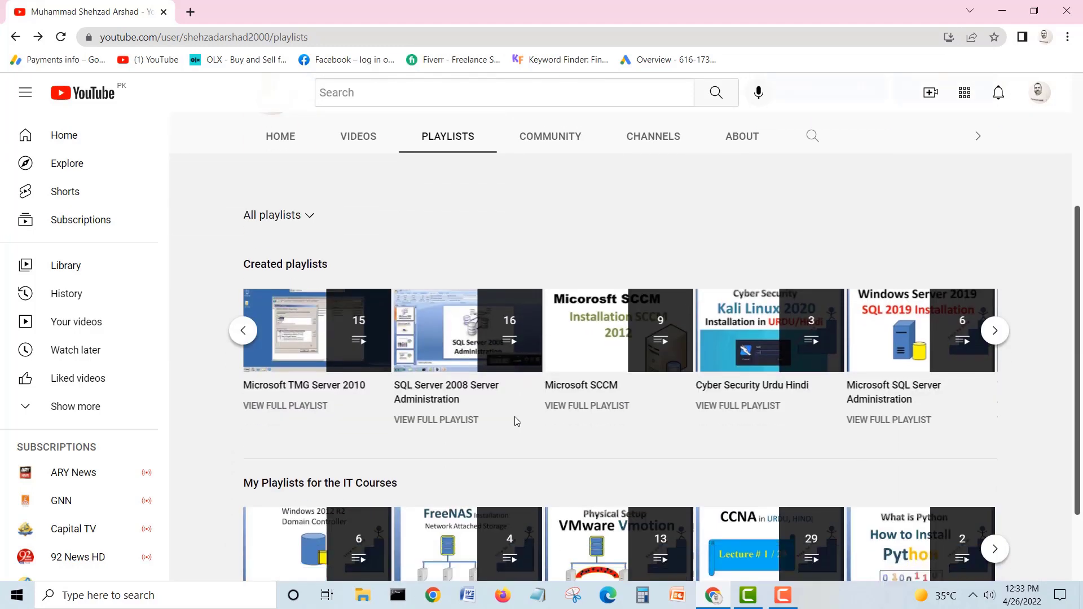
scroll(517, 422, down, 1)
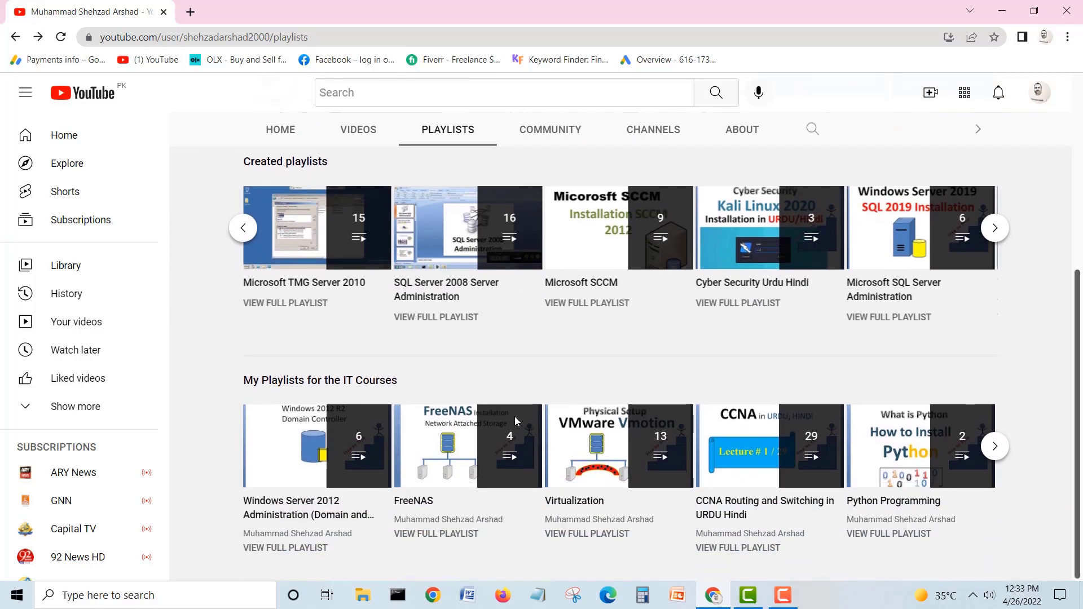
scroll(517, 421, up, 4)
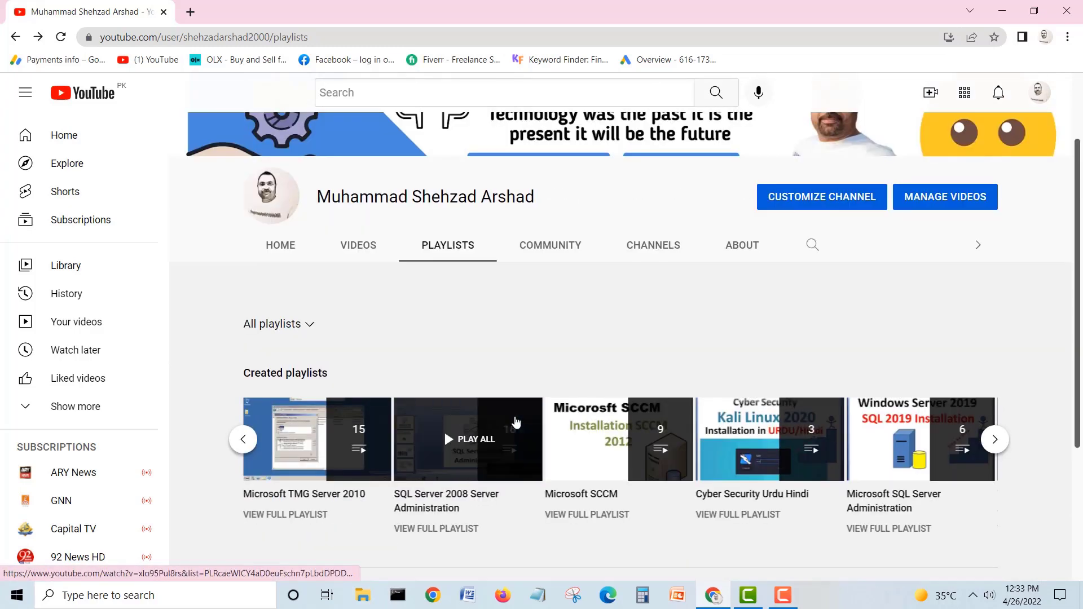
scroll(516, 422, down, 2)
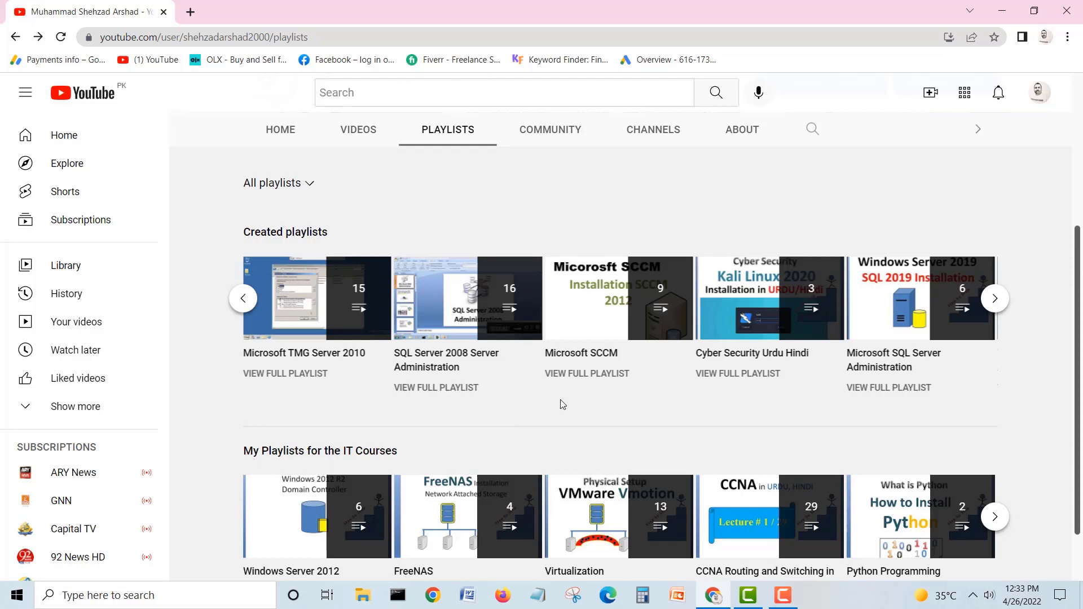
scroll(561, 404, down, 1)
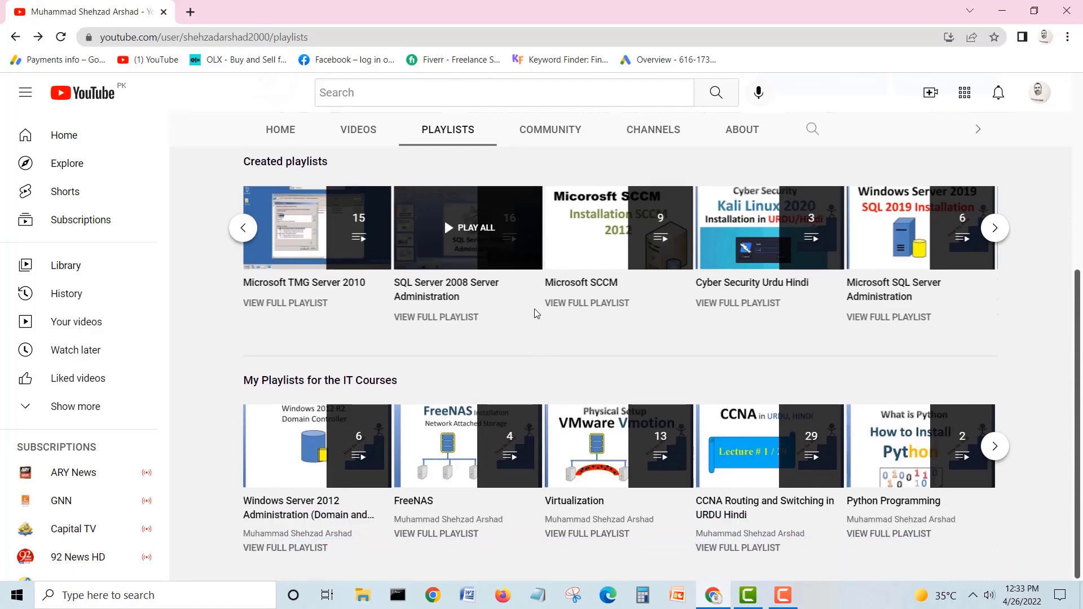
scroll(670, 355, up, 1)
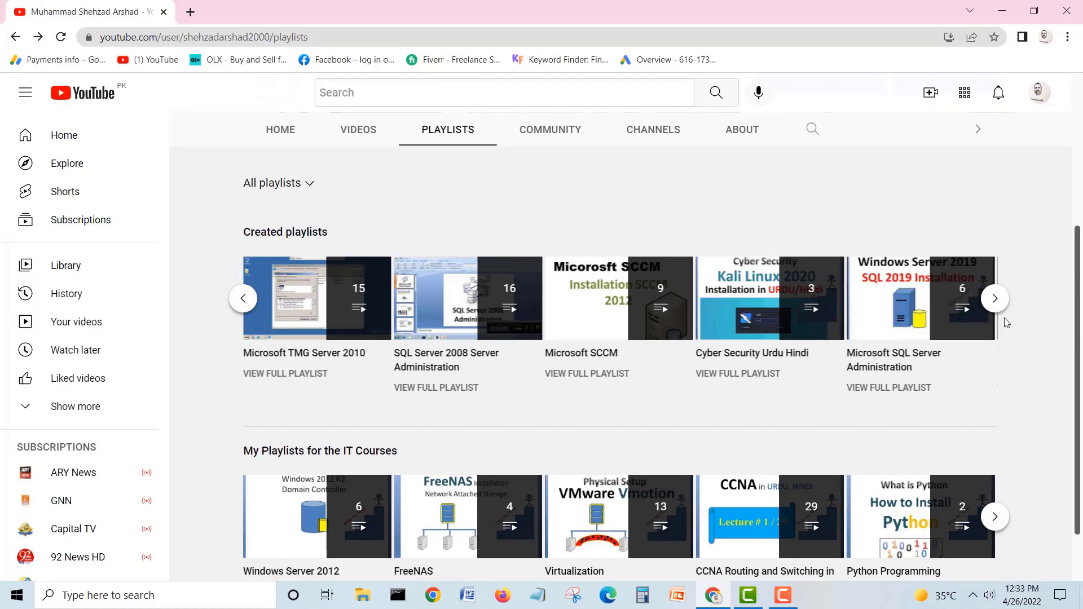
click(998, 301)
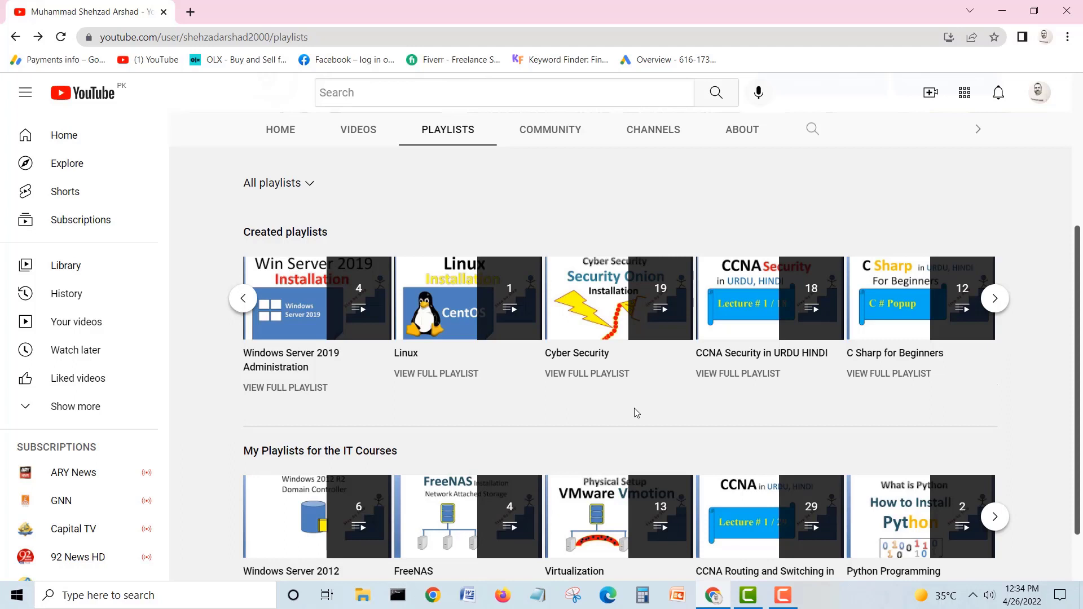
scroll(636, 412, down, 1)
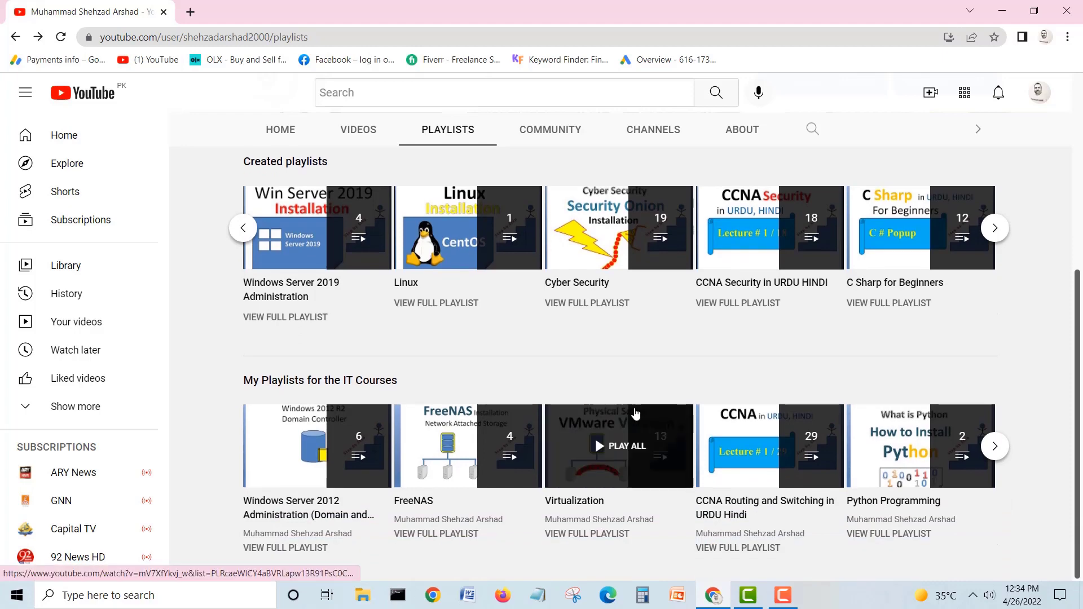
scroll(637, 415, up, 4)
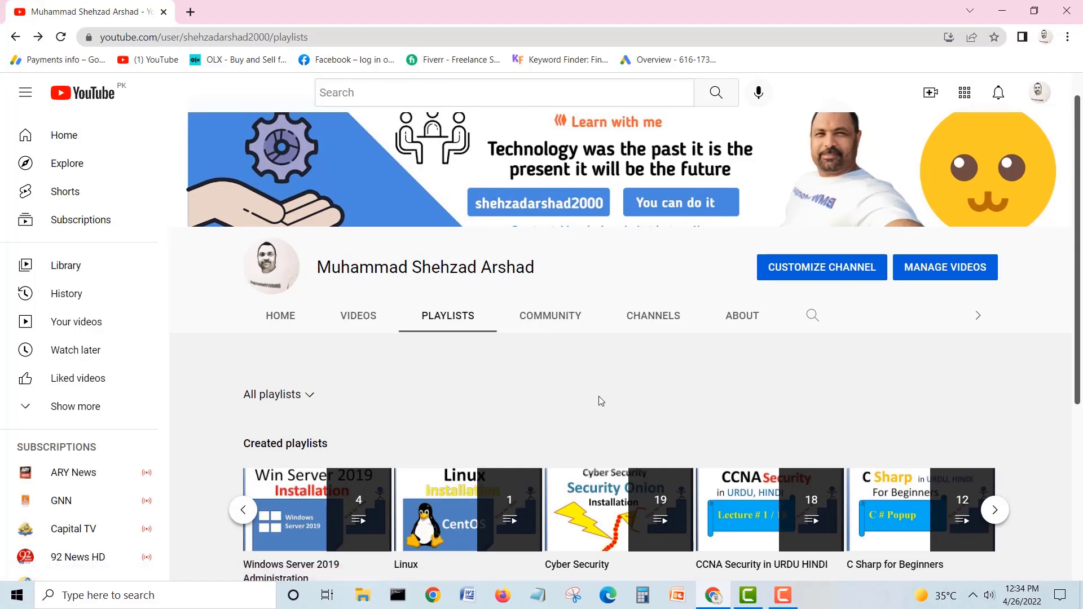
scroll(598, 396, down, 2)
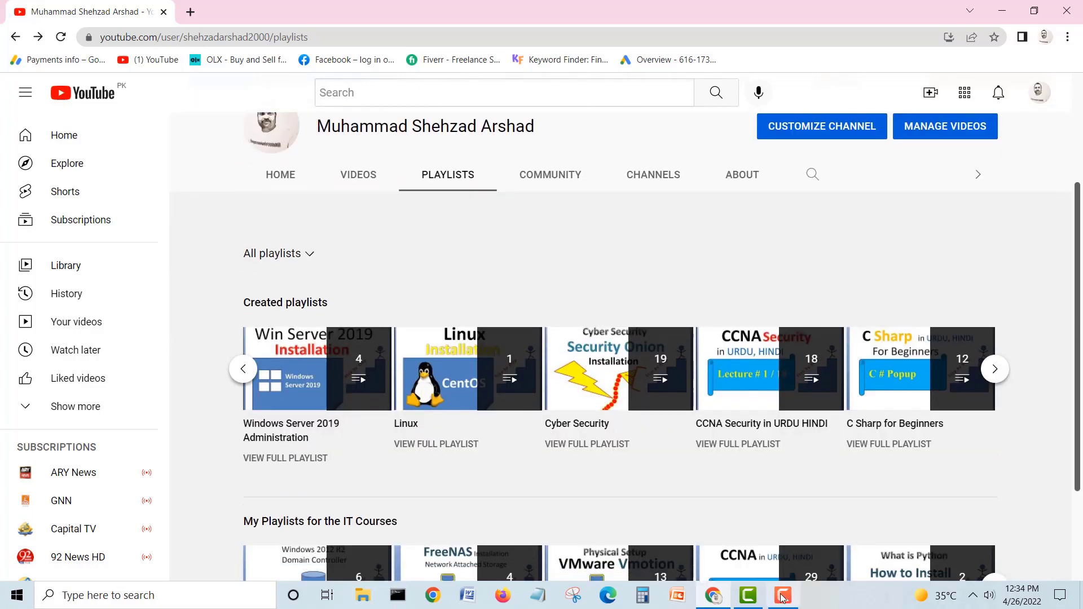